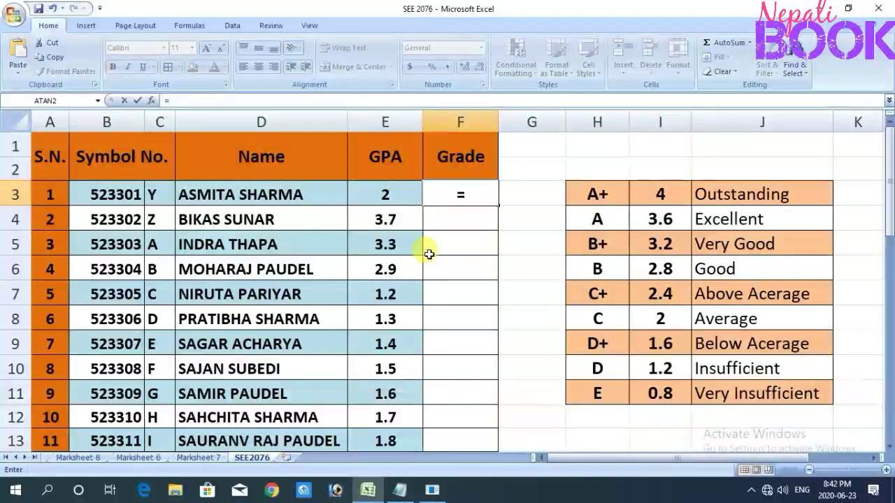
- Type =IF( and IF(E3> in the note, then highlight the Symbol No., Name, GPA and Grade columns
type("IF(")
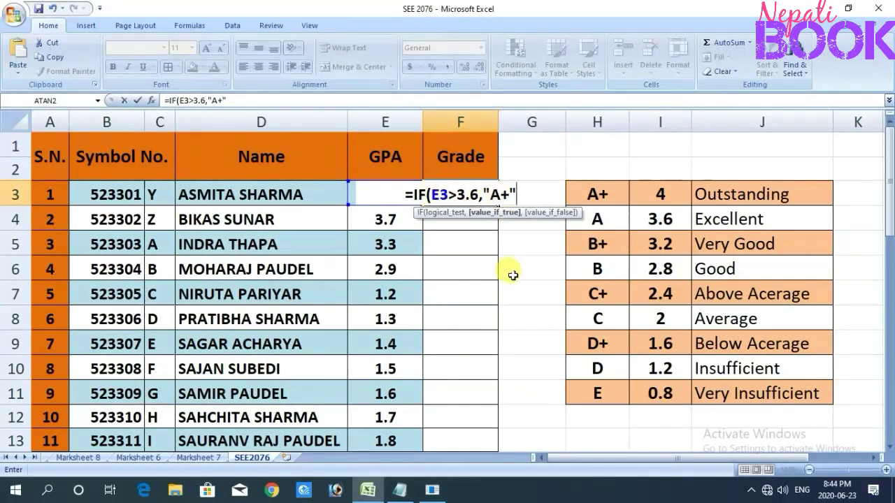
type("IF(E3>")
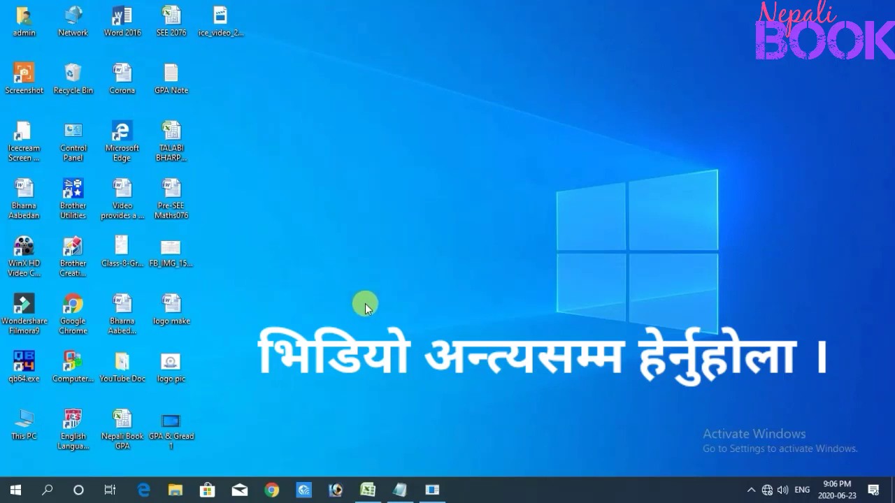
left_click(371, 491)
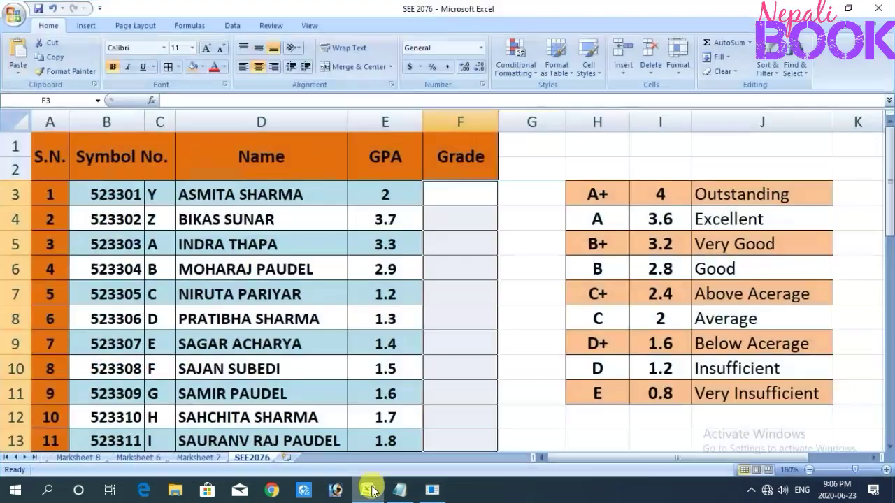
left_click(200, 216)
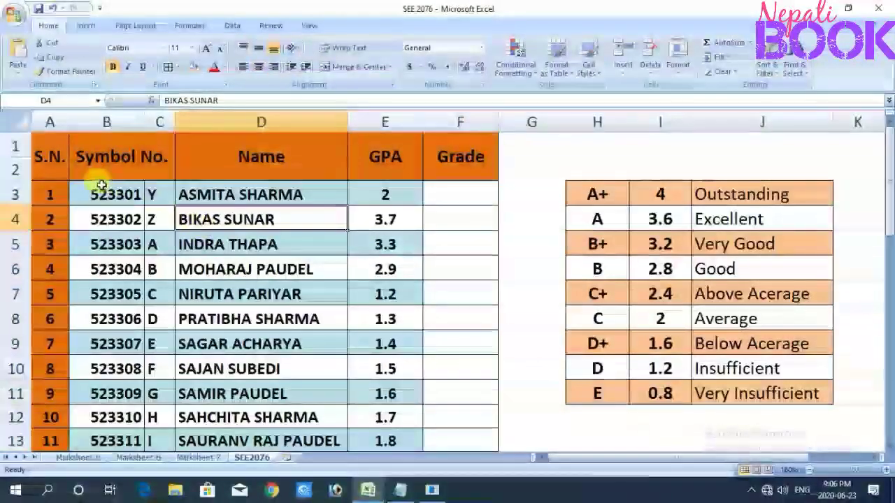
left_click(103, 189)
left_click_drag(102, 186, 104, 292)
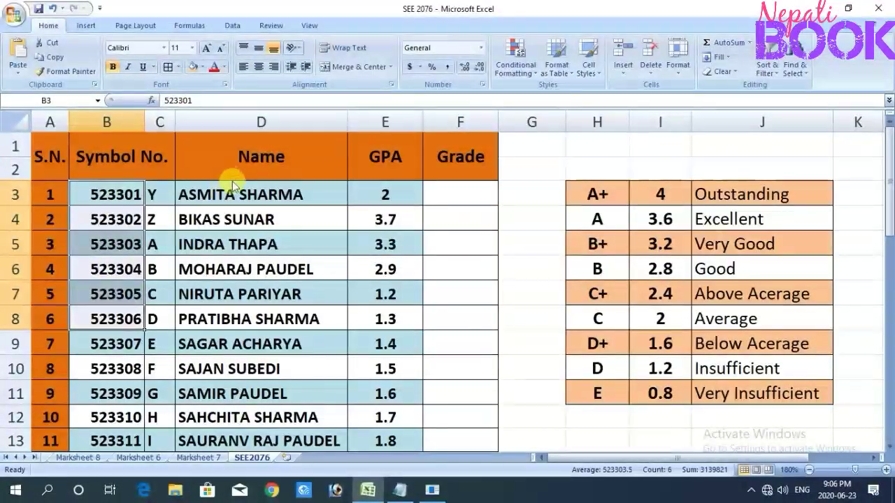
mouse_move(213, 193)
left_mouse_down()
mouse_move(240, 265)
mouse_move(240, 341)
left_mouse_up()
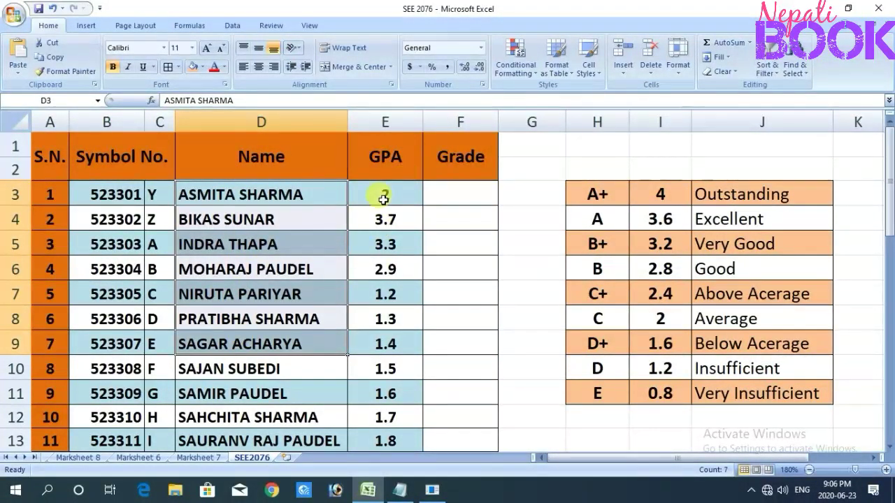
left_click_drag(383, 199, 383, 367)
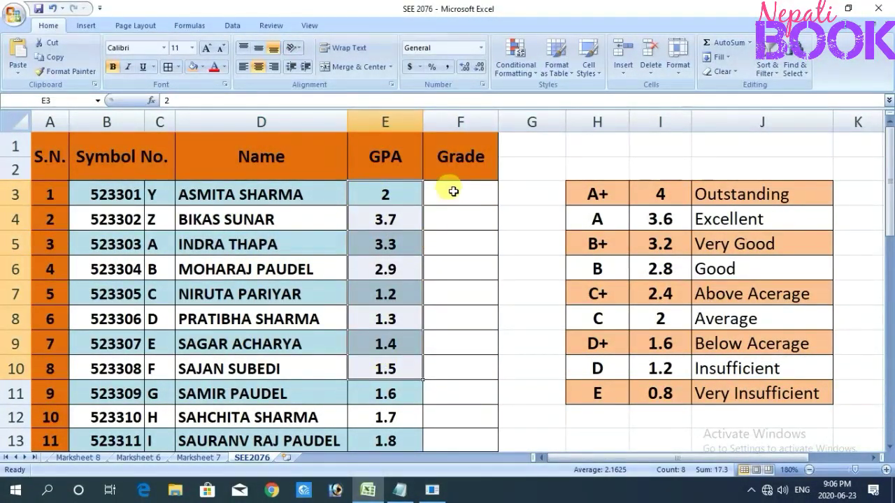
left_click_drag(453, 192, 441, 394)
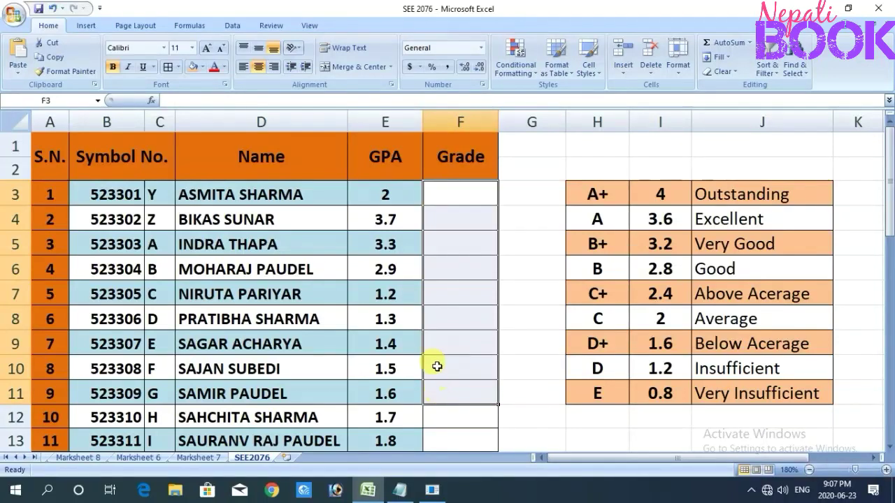
- Point out the first students' GPAs in E3 to E6, such as 2, 3.7 and 2.9
left_click(379, 194)
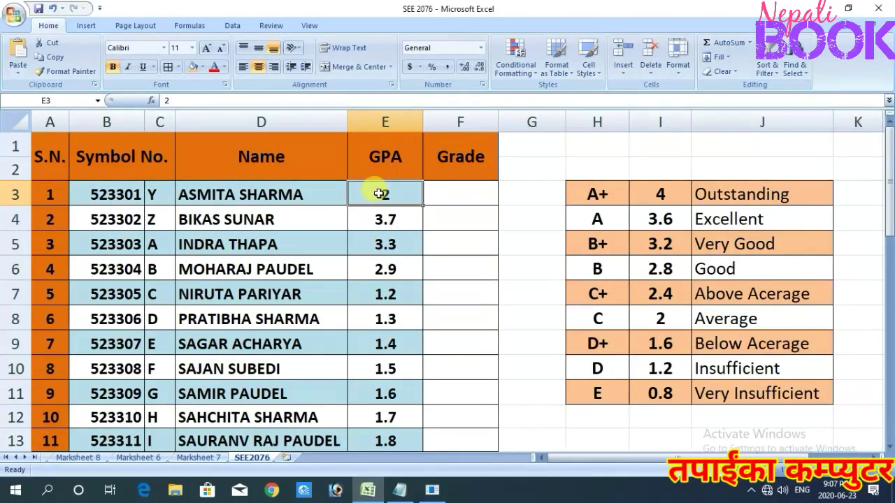
left_click_drag(378, 194, 376, 377)
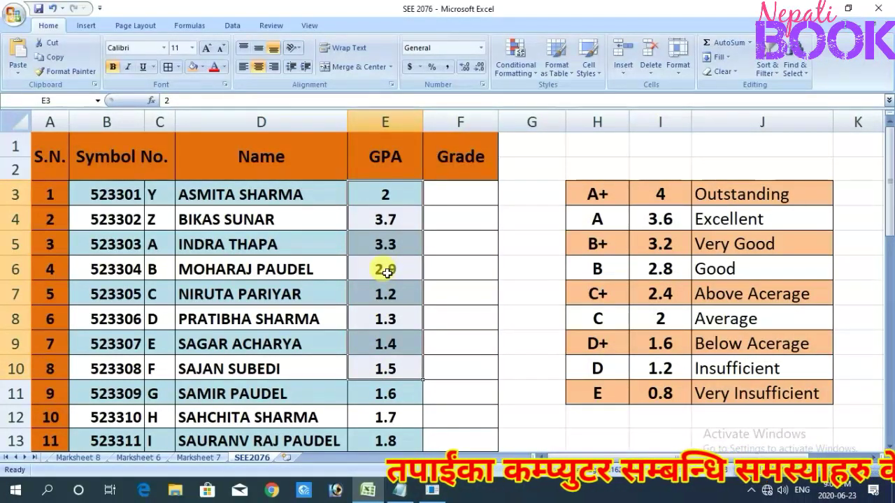
left_click(381, 260)
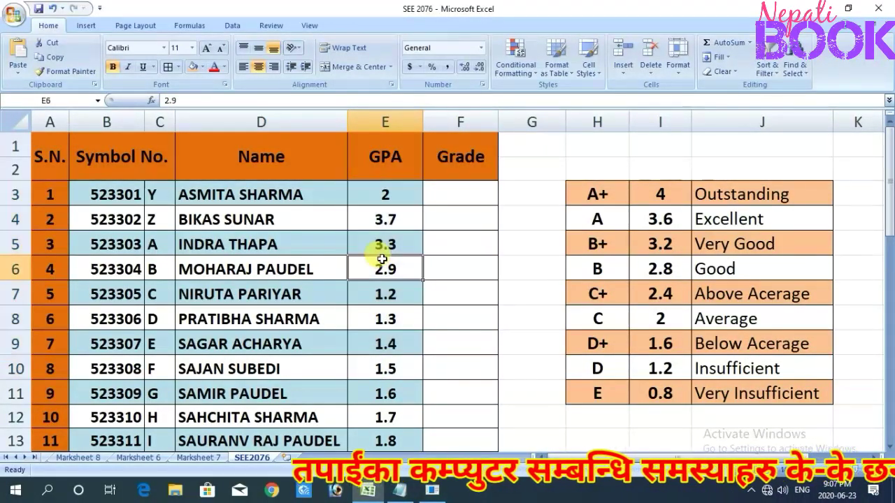
left_click(385, 243)
left_click(385, 219)
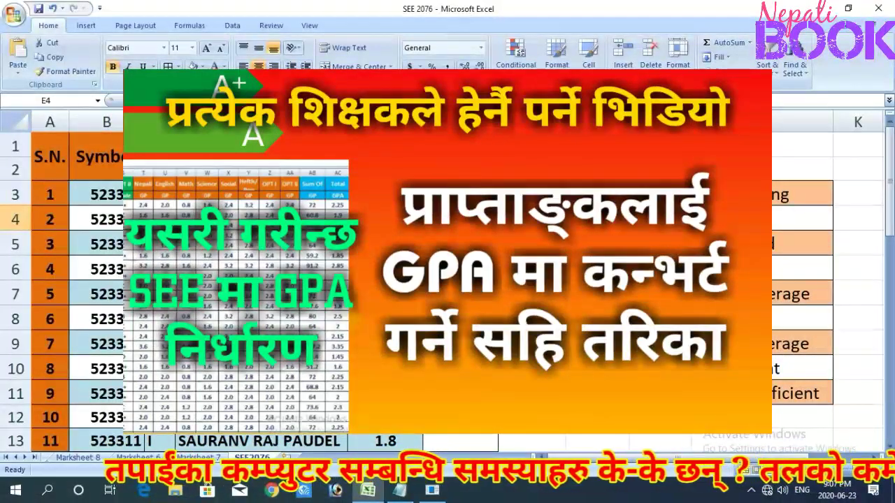
left_click(385, 194)
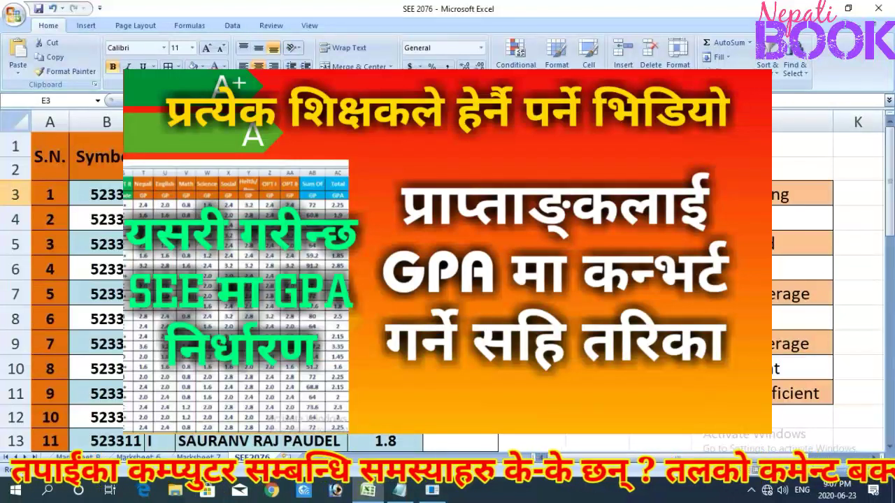
left_click(384, 219)
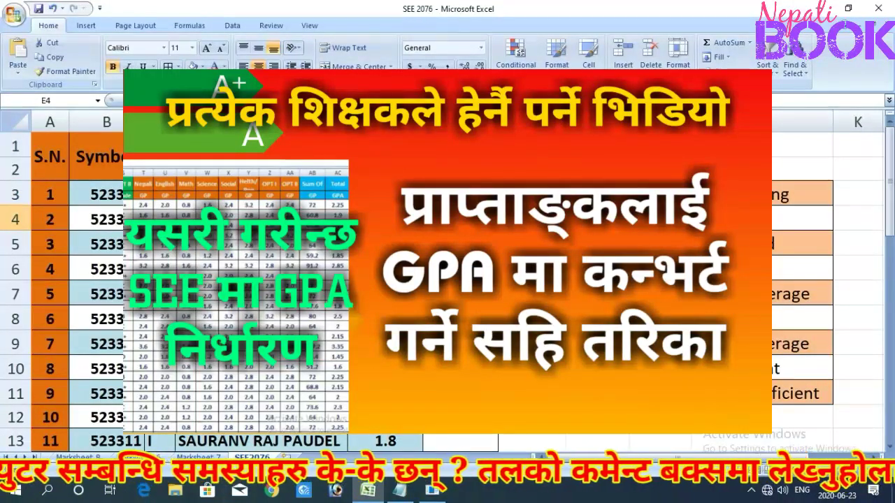
left_click(384, 195)
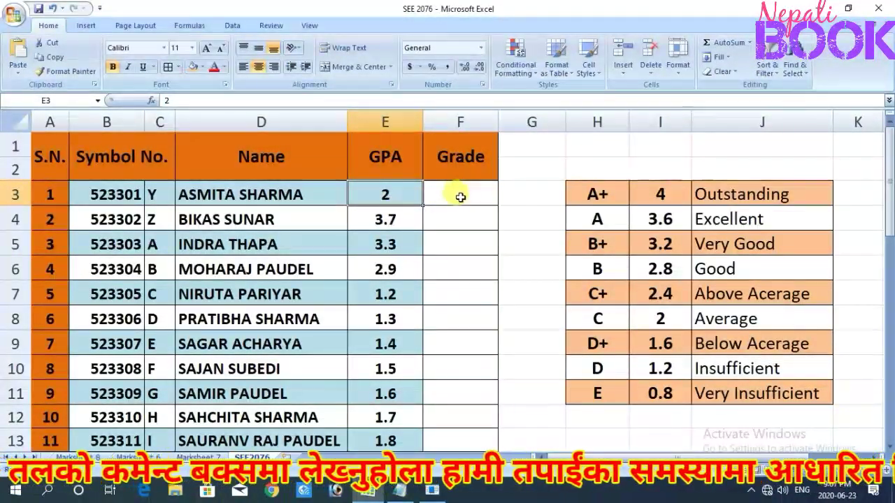
- Relate GPA cell E3 to Grade cell F3, selecting the GPA and Grade ranges below them
left_click(460, 197)
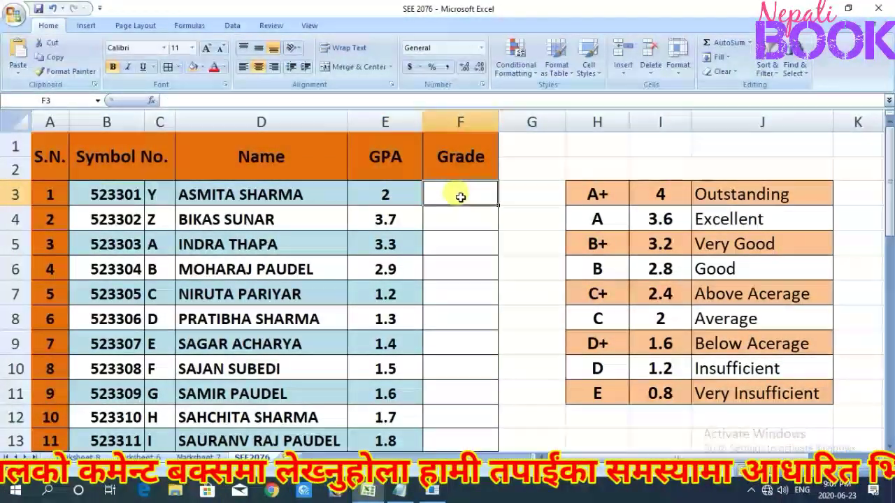
left_click(366, 198)
left_click(442, 195)
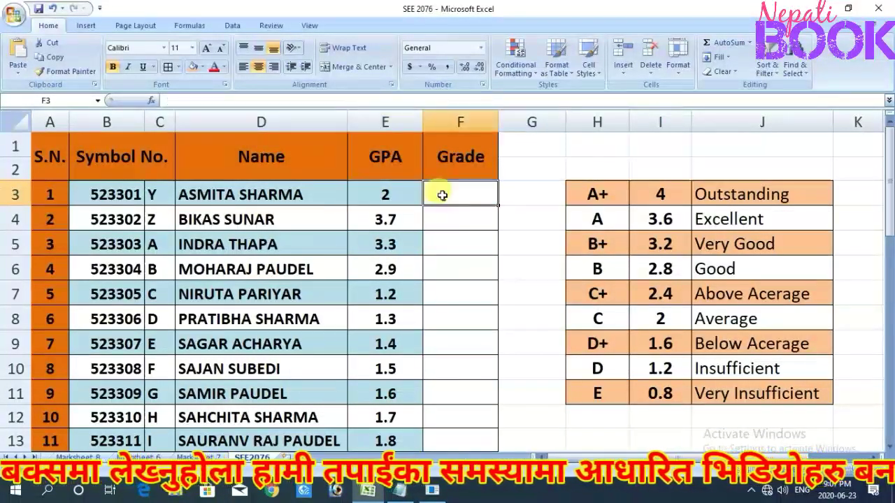
left_click_drag(380, 192, 381, 412)
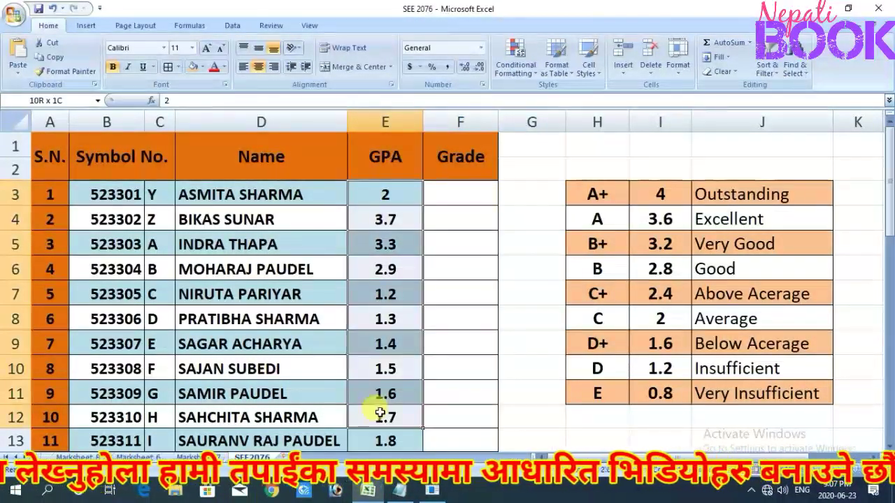
left_click_drag(455, 194, 457, 437)
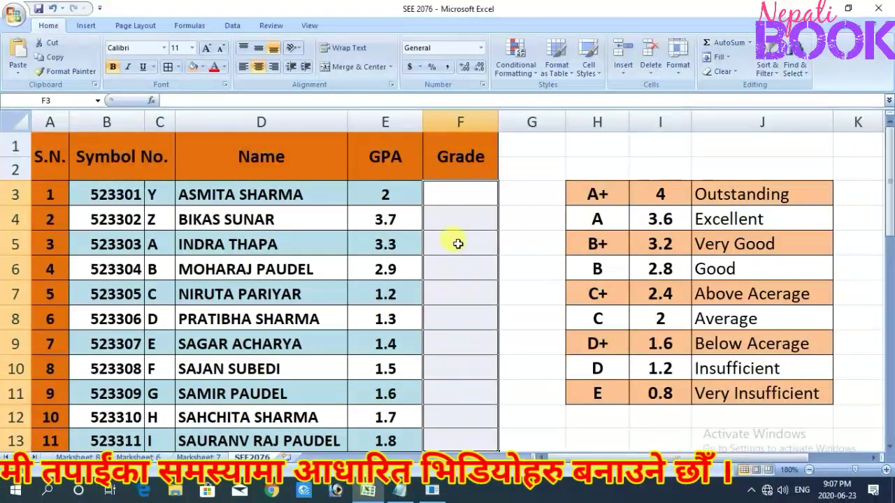
left_click(458, 199)
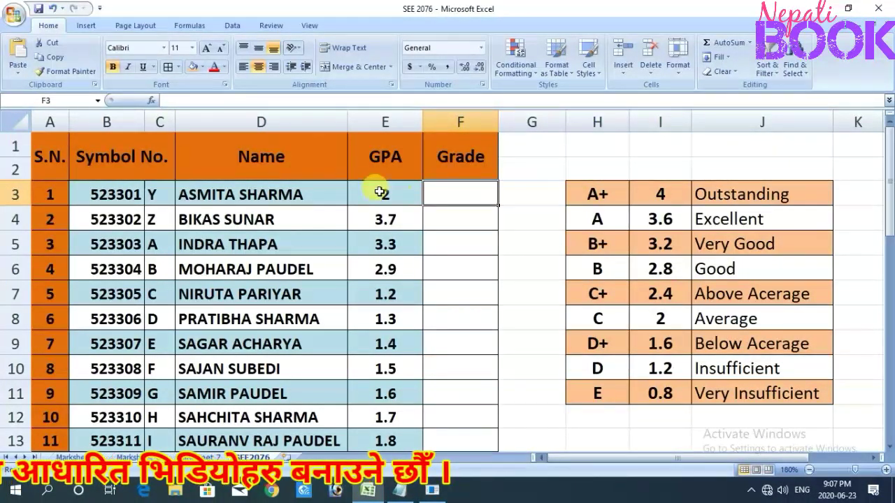
left_click_drag(379, 192, 390, 272)
left_click_drag(459, 199, 456, 268)
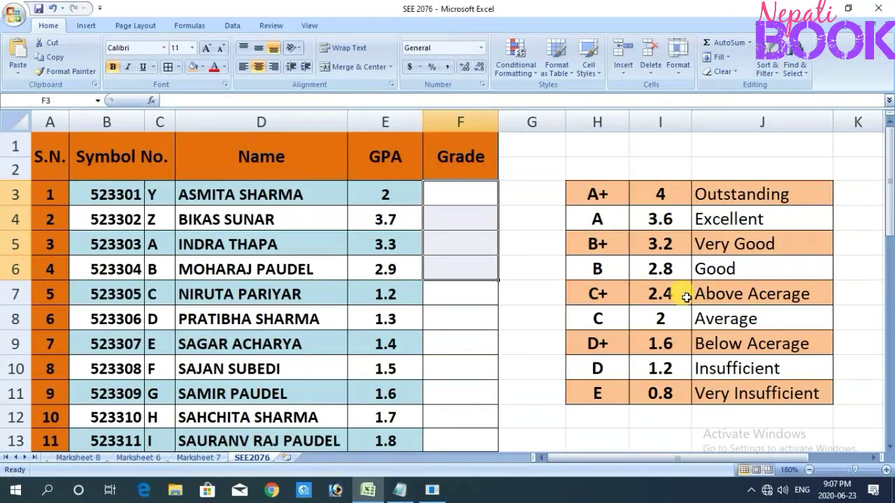
- Walk through the grade table's top cut-offs: 4 for A+, 3.6, 3.2 and 2.8
left_click(661, 202)
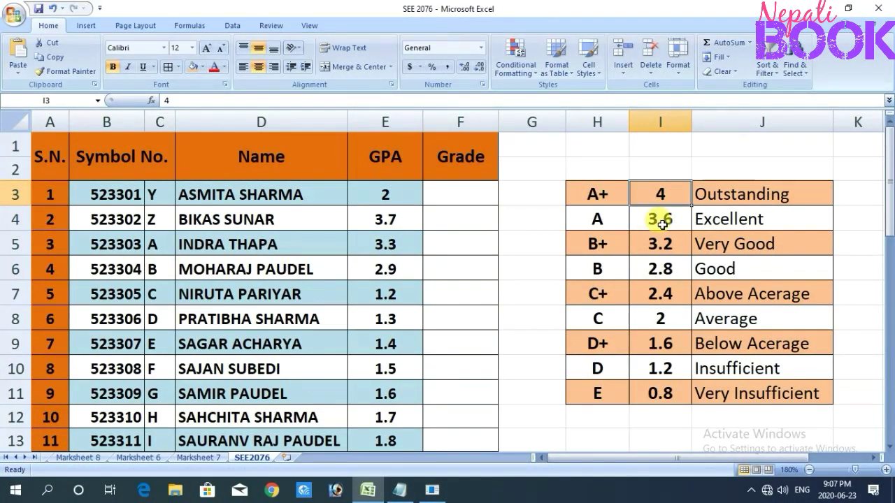
left_click(660, 225)
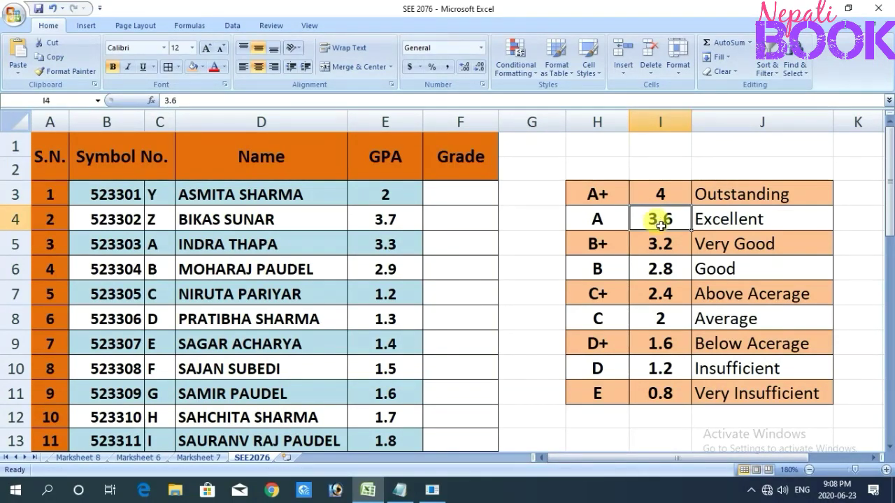
left_click(610, 196)
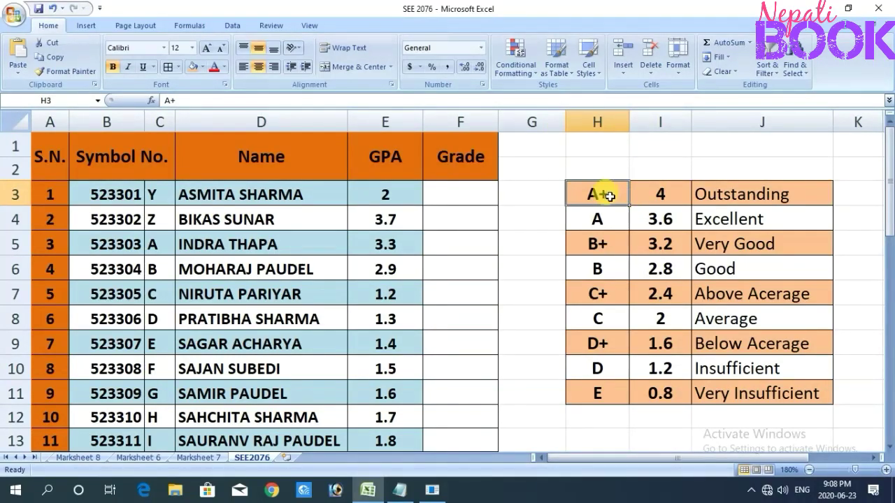
double_click(653, 219)
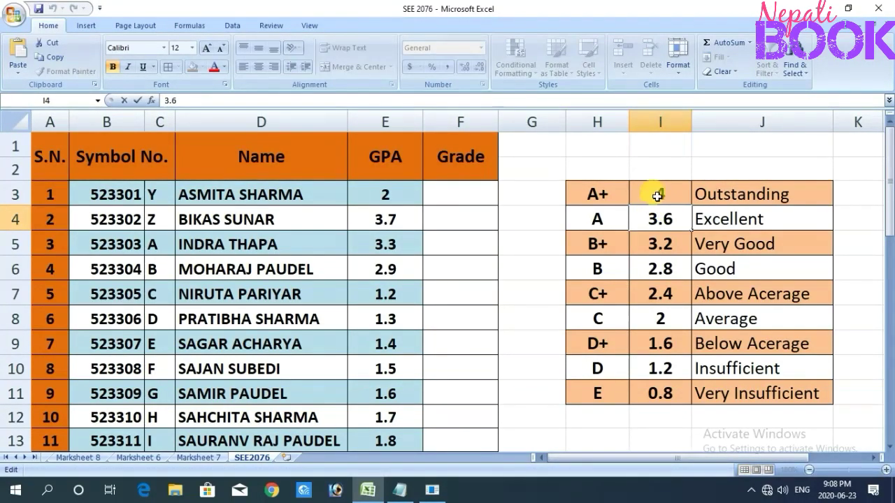
left_click(657, 197)
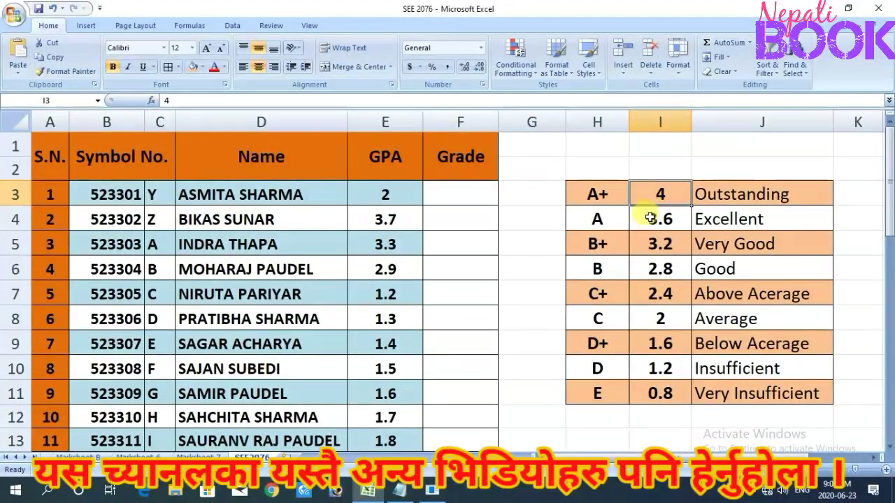
left_click(600, 194)
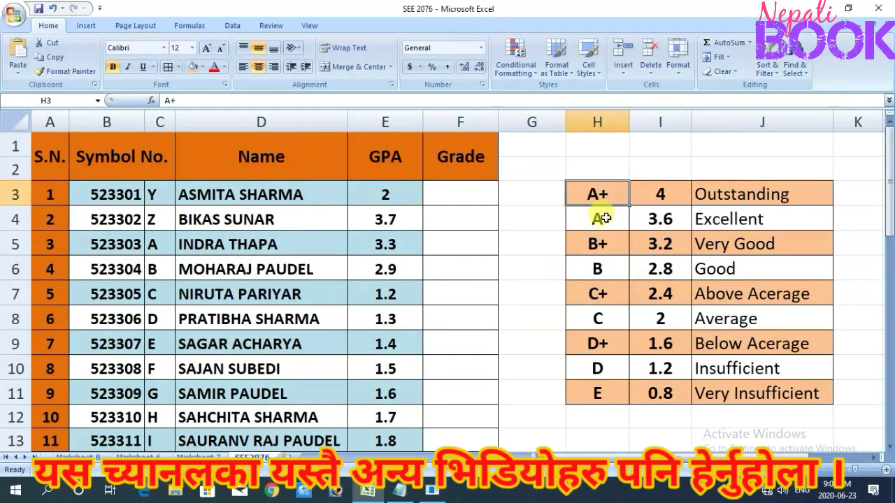
left_click(666, 243)
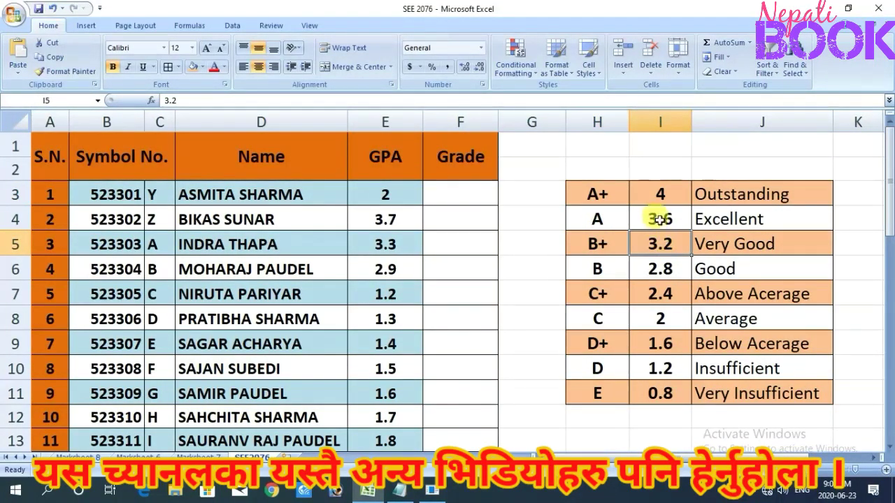
left_click(659, 219)
left_click(659, 241)
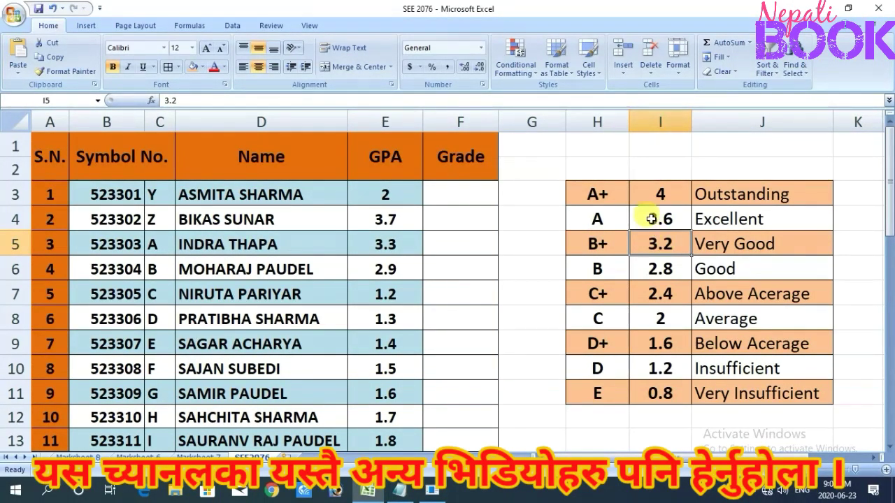
left_click(651, 220)
left_click(597, 218)
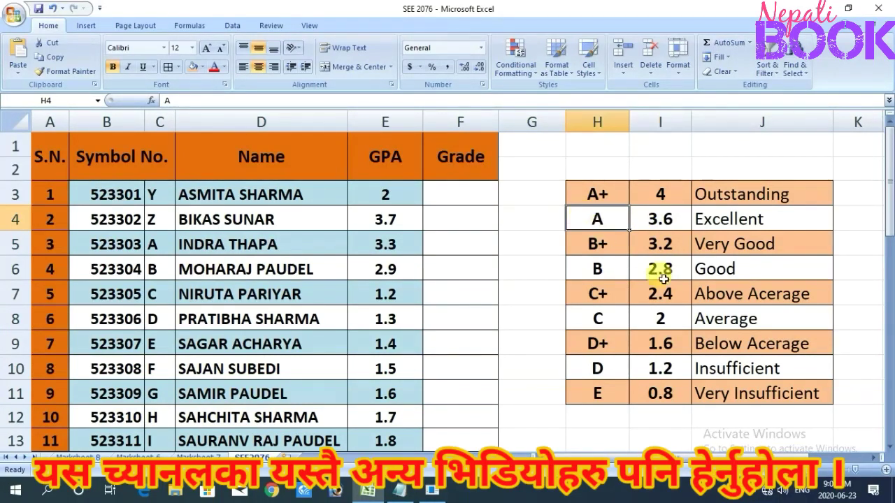
left_click(661, 269)
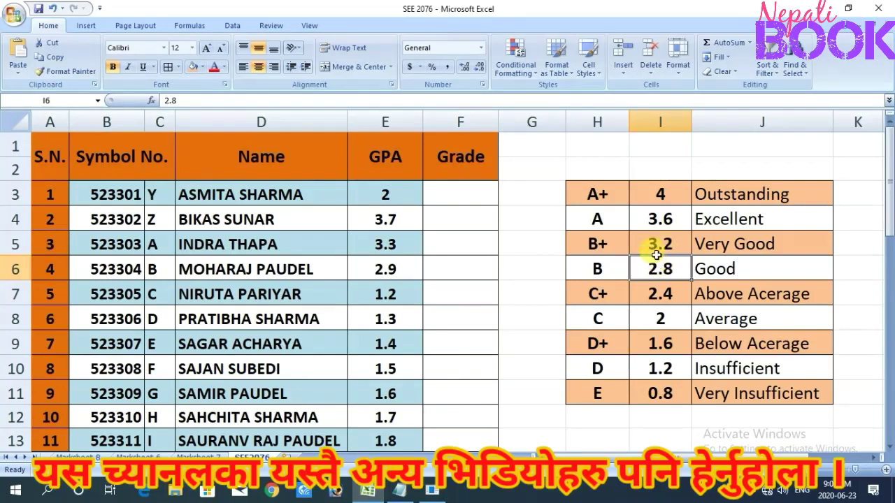
- Check the lower cut-offs 2.4, 2, 1.6, 1.2 and 0.8 with their B+ to E labels
left_click(654, 244)
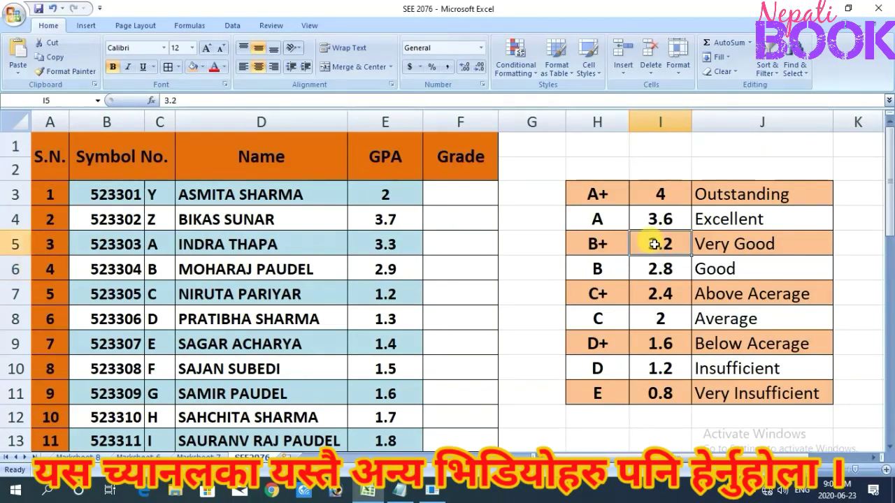
left_click(601, 246)
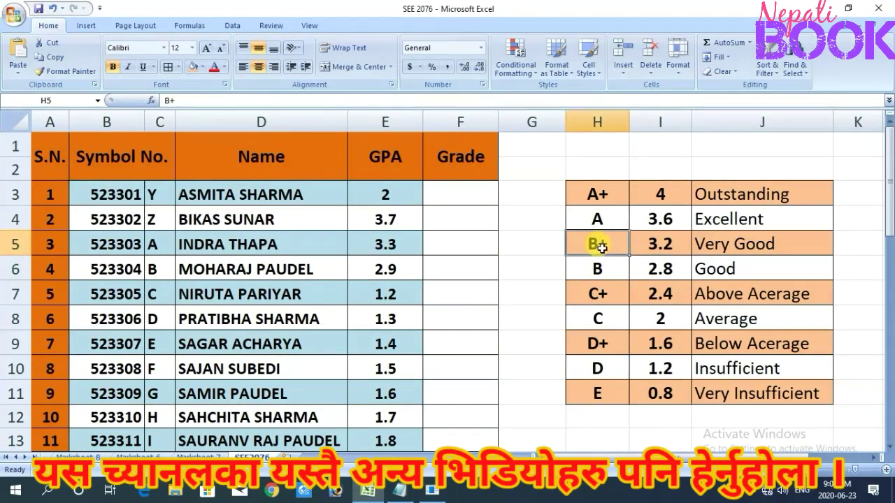
left_click(662, 297)
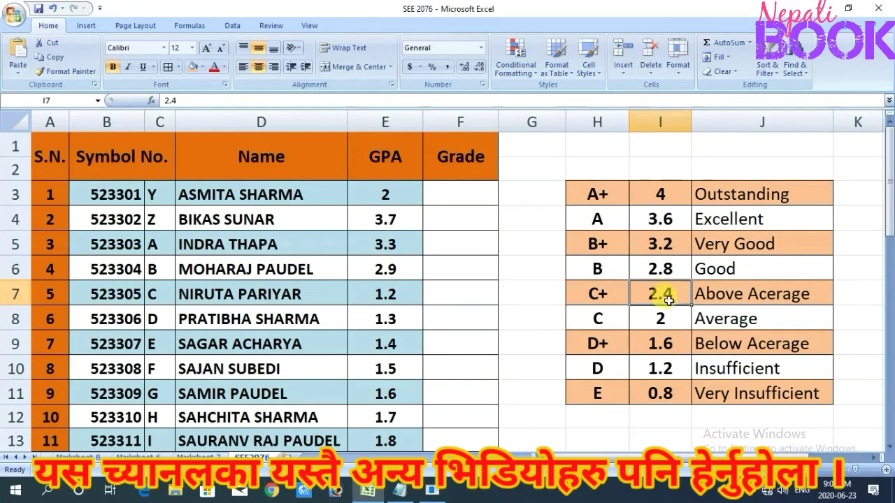
left_click(660, 268)
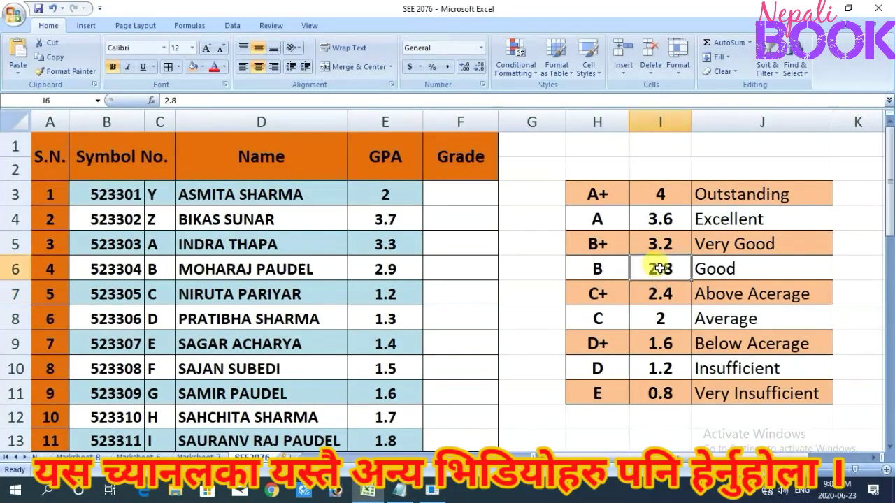
left_click(660, 318)
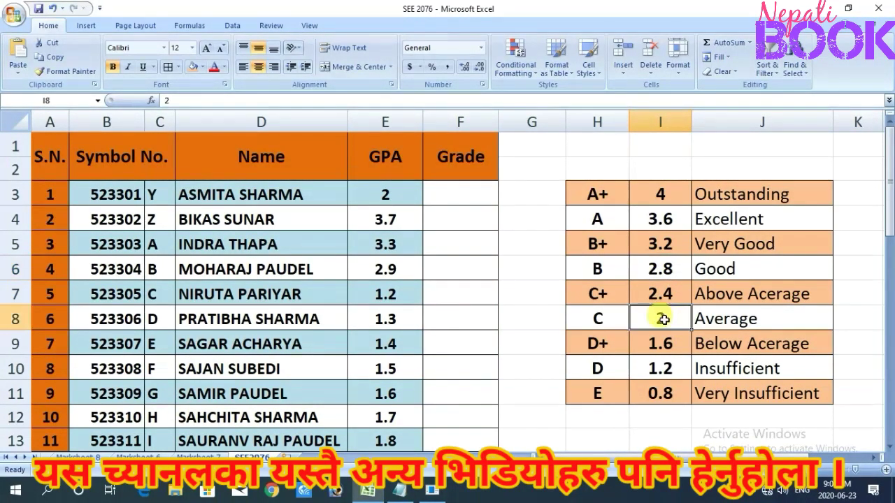
left_click(660, 294)
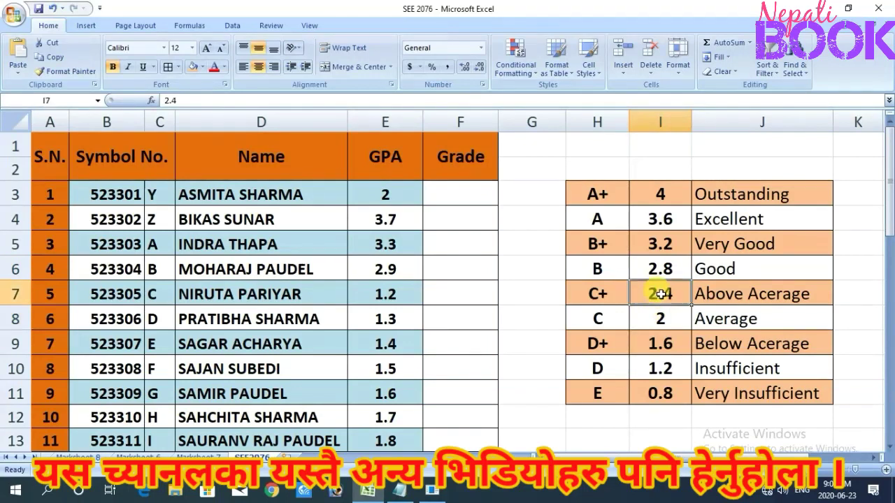
left_click(660, 343)
left_click(662, 316)
left_click(597, 318)
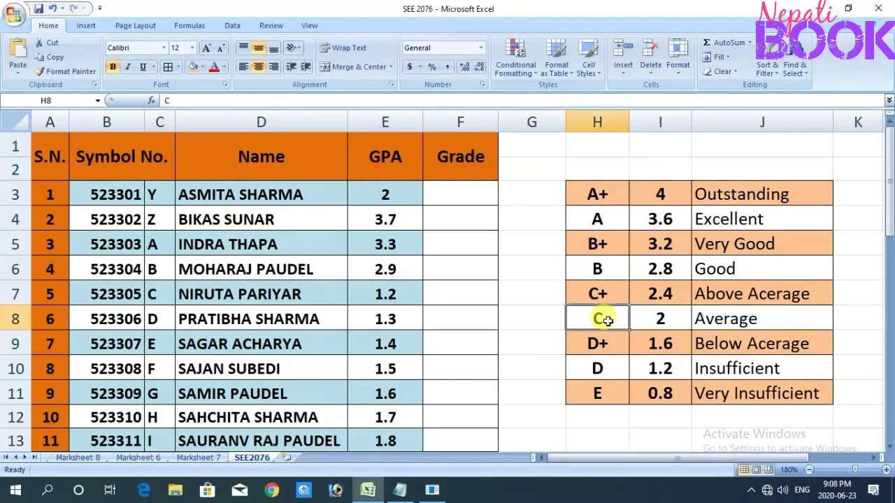
left_click(669, 368)
left_click(663, 344)
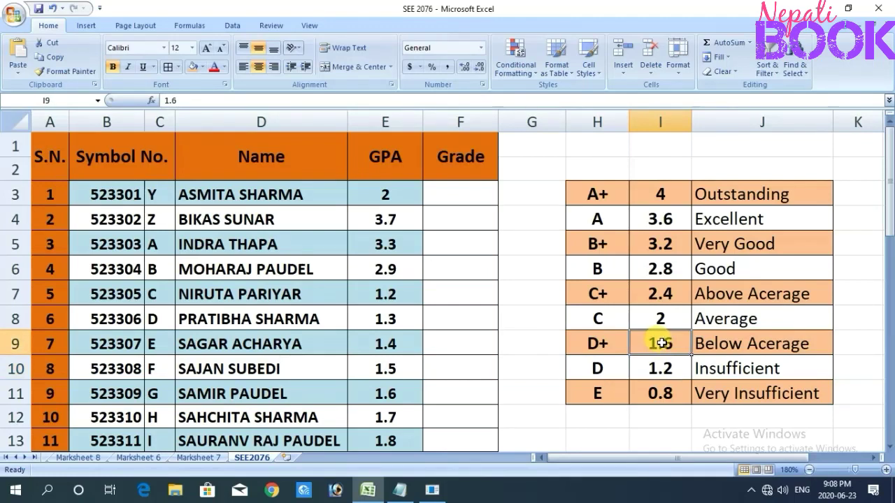
left_click(596, 343)
left_click(657, 395)
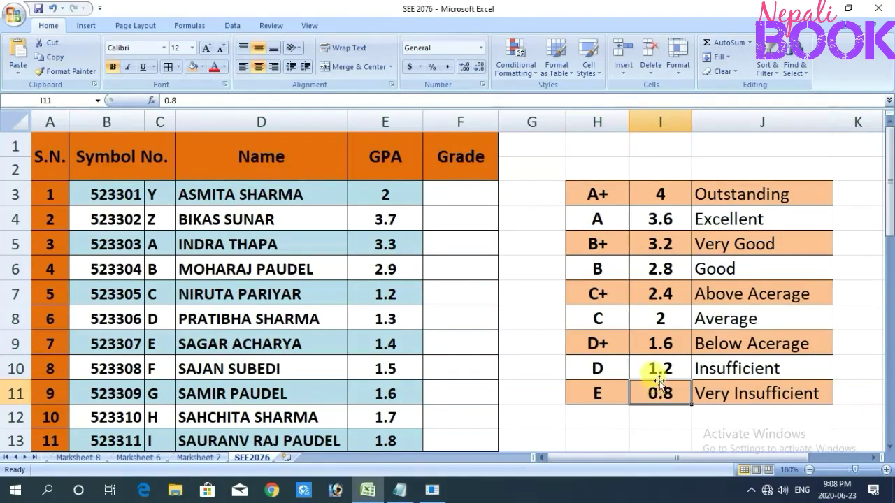
left_click(661, 370)
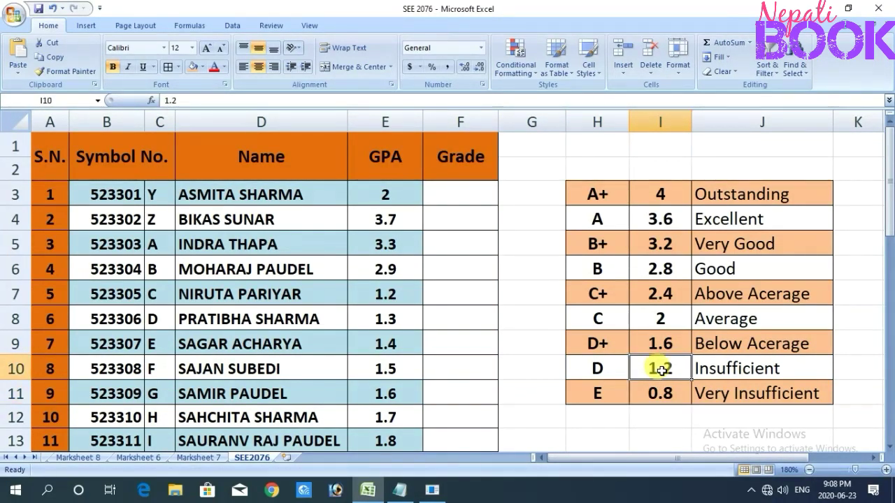
left_click(595, 365)
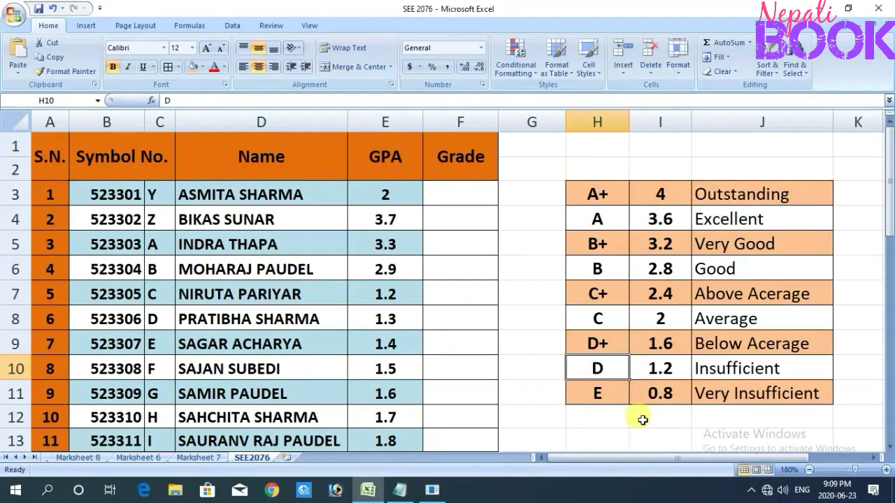
left_click(594, 395)
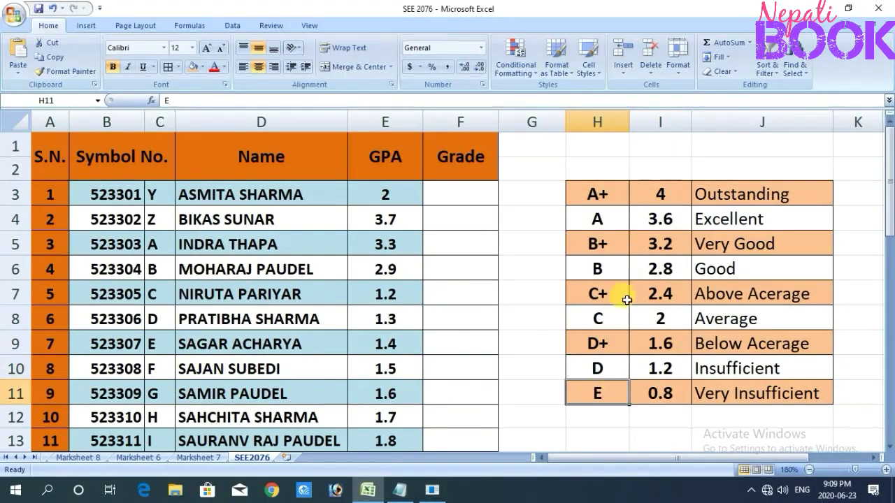
- Select the whole grade table H3:J11, checking the 2.8 cut-off for B in between
left_click_drag(596, 194, 810, 391)
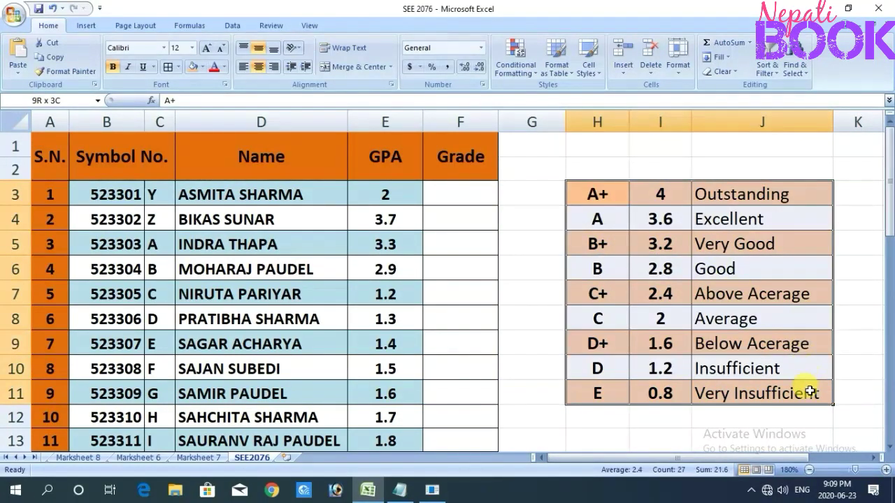
left_click(702, 320)
left_click(658, 264)
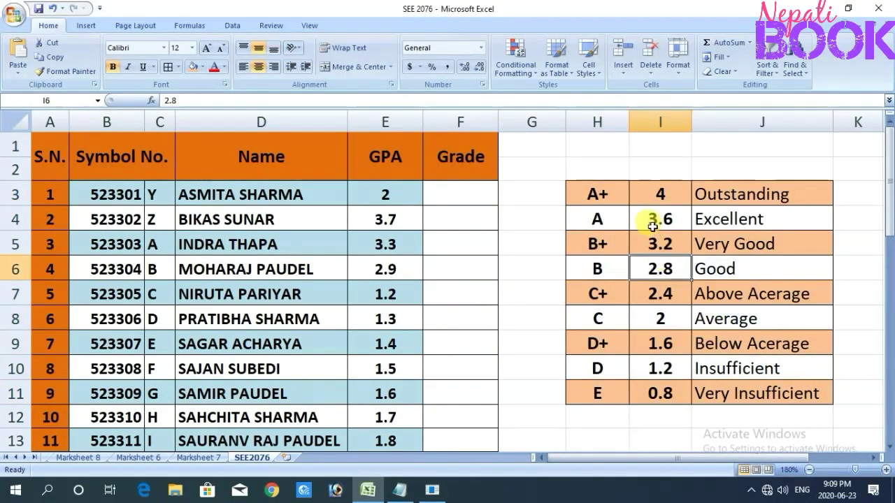
left_click_drag(587, 192, 798, 396)
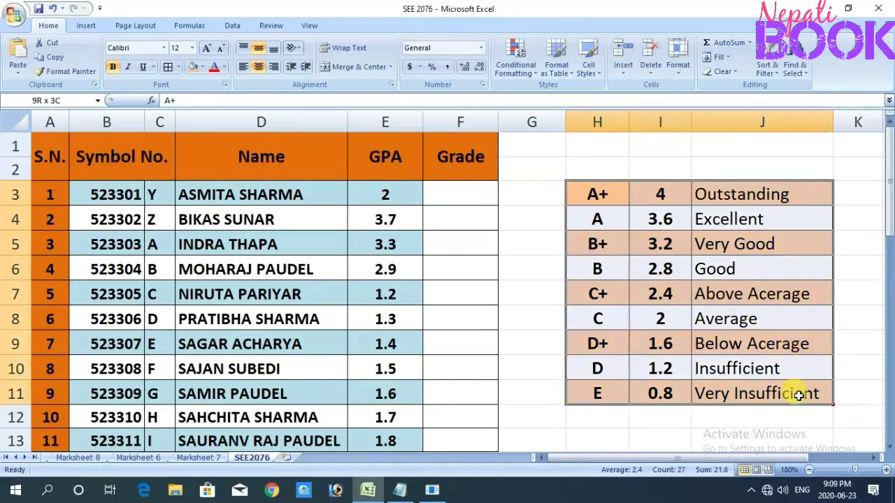
left_click(759, 342)
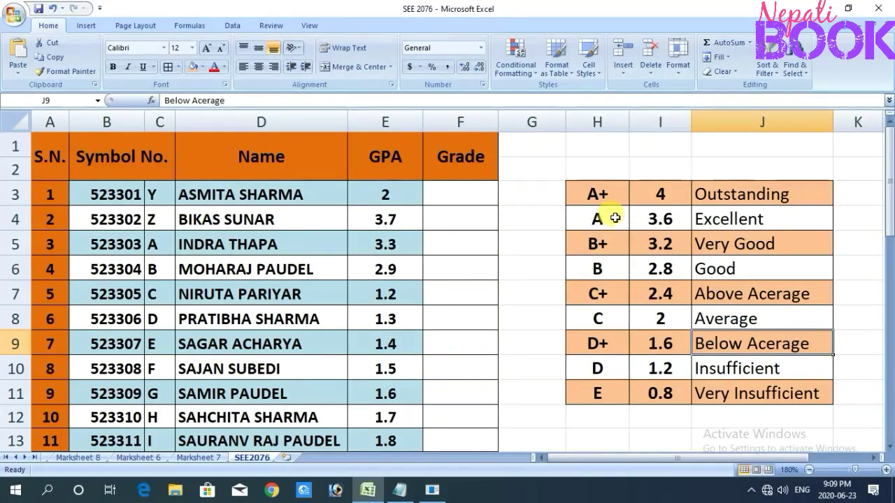
- Show that each GPA in E3 maps to the Grade cell F3, indicating Grade cells F3 to F7
left_click(457, 197)
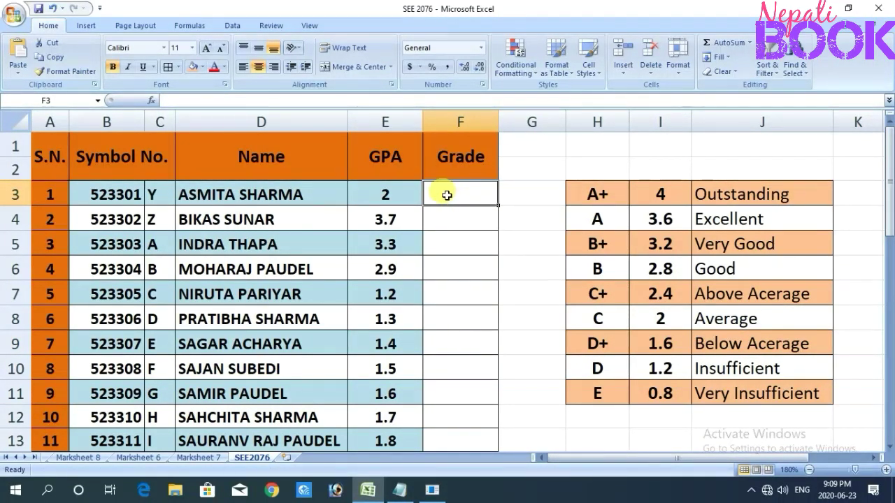
left_click(395, 194)
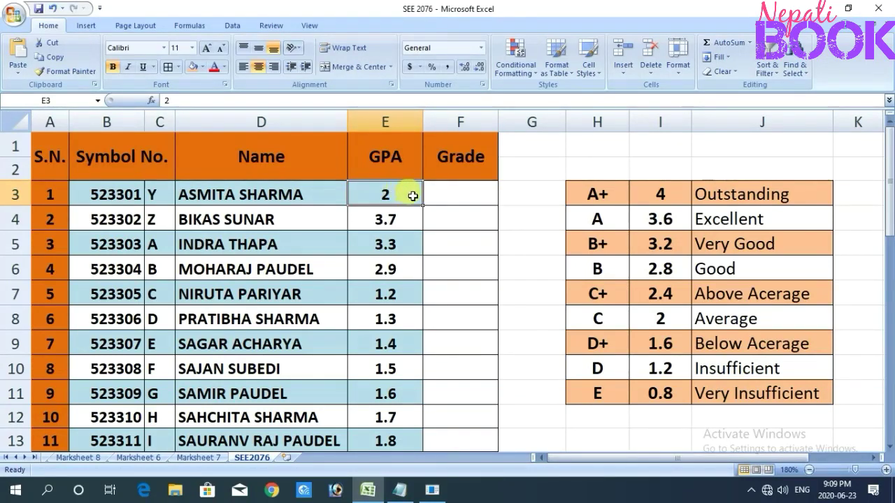
left_click(453, 197)
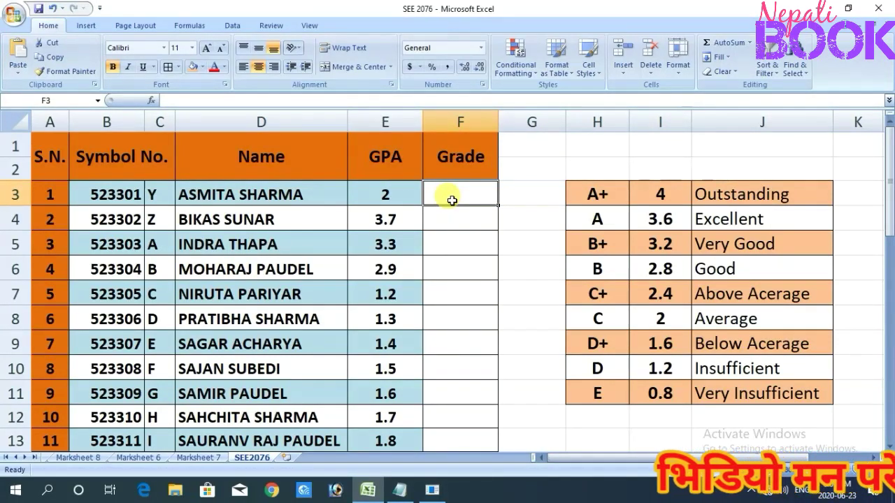
left_click(398, 189)
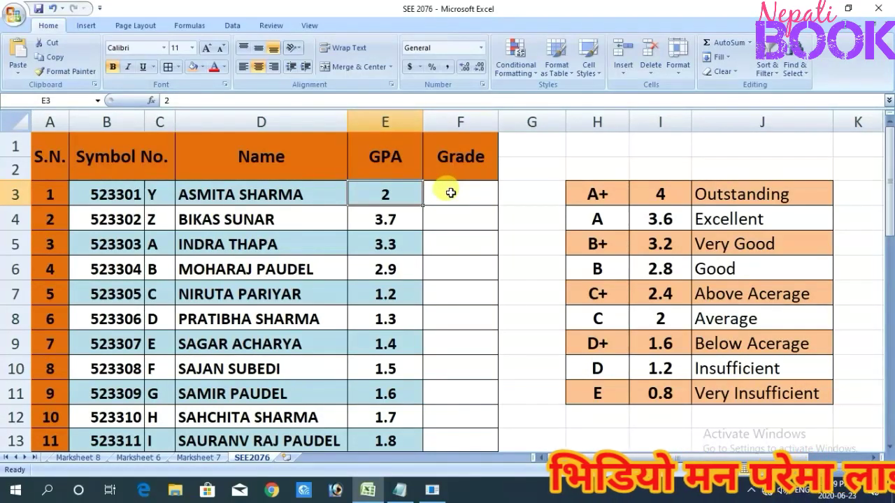
left_click(451, 193)
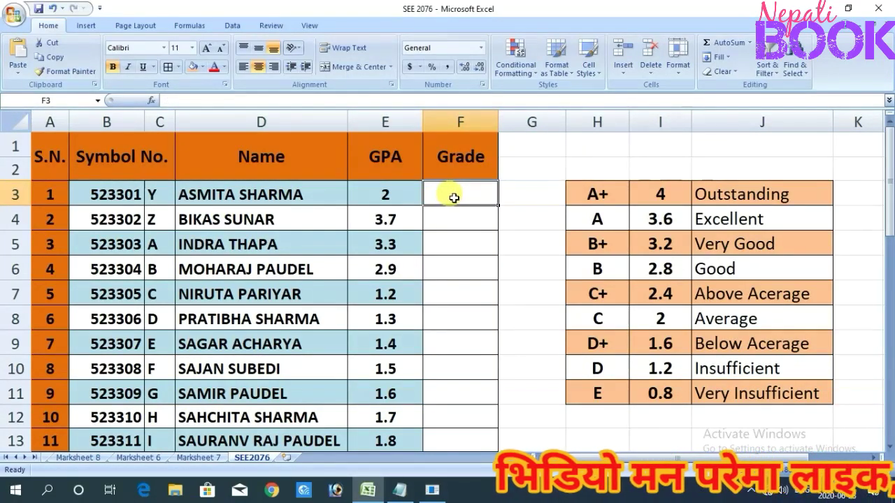
left_click_drag(456, 198, 455, 294)
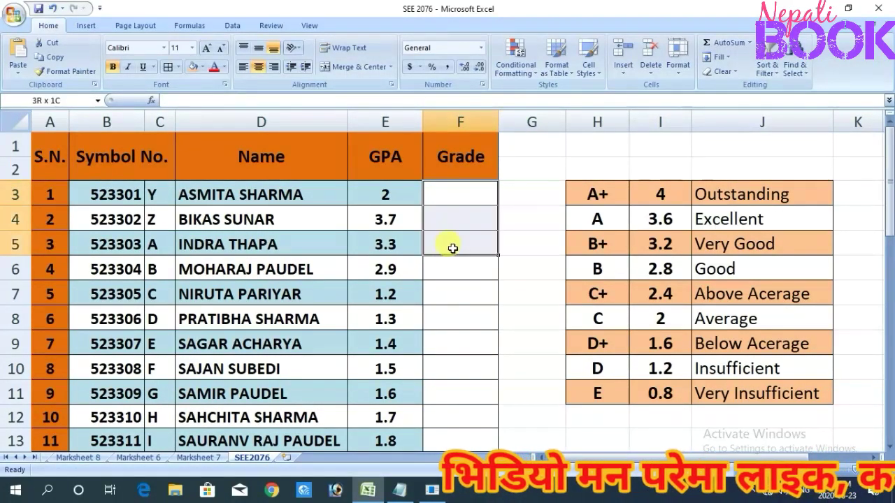
left_click(451, 222)
left_click(459, 194)
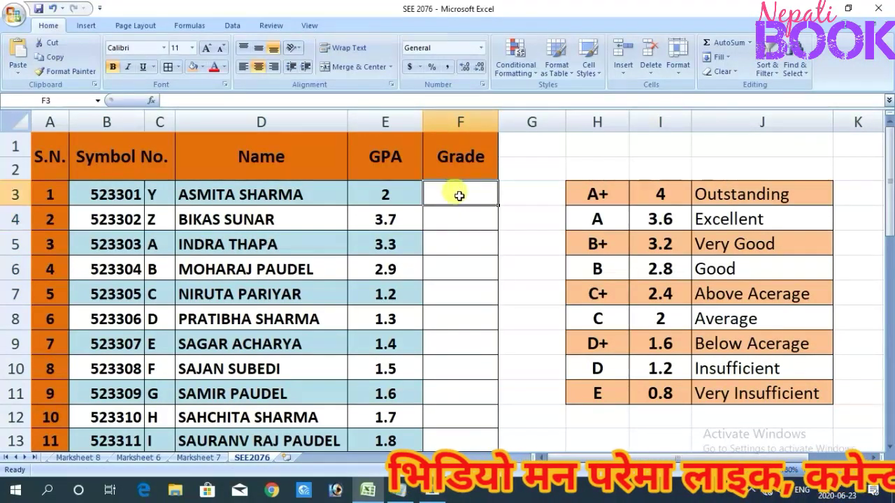
- Compare the GPAs in E3 and E4 (3.7) with Grade cells F3 and F4
left_click(405, 194)
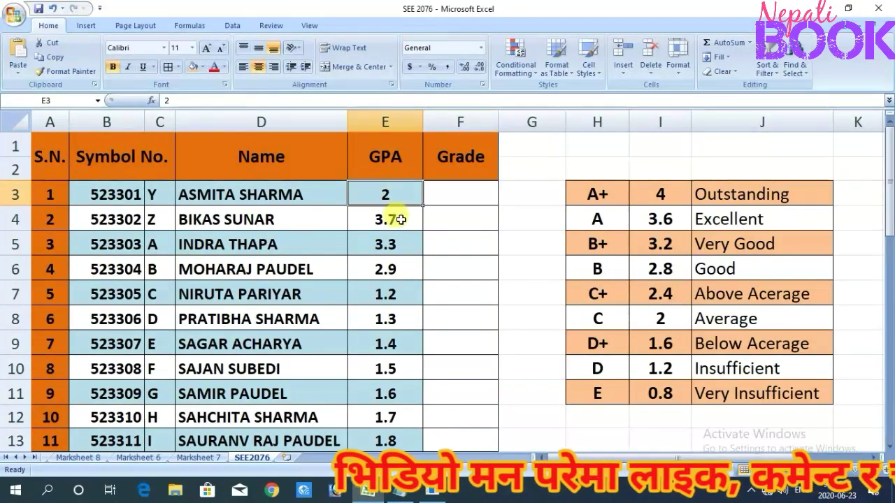
left_click(399, 218)
left_click(448, 222)
left_click(451, 190)
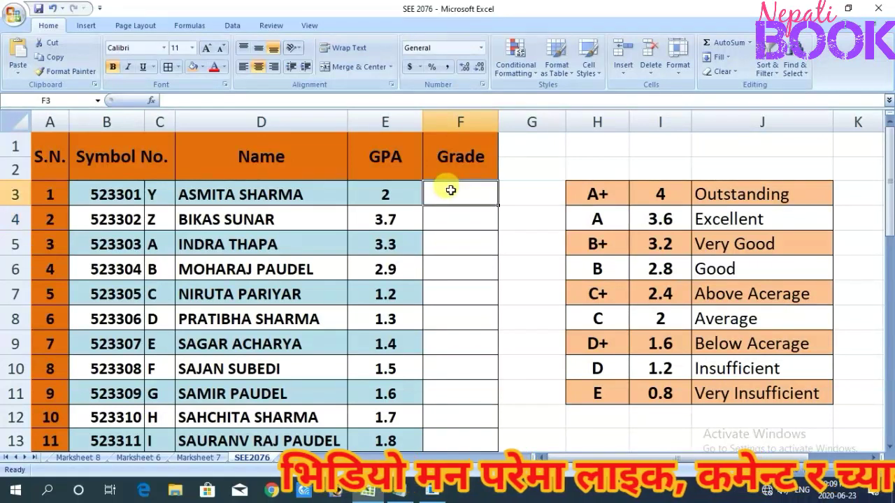
left_click(382, 187)
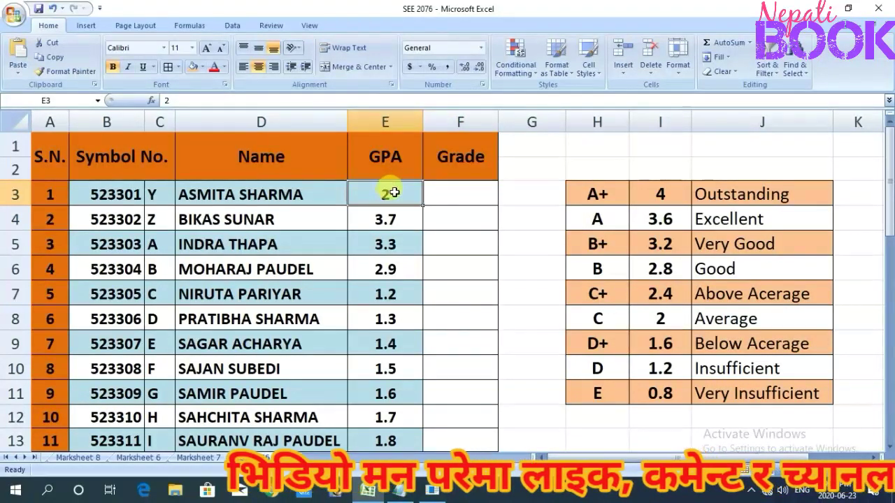
left_click(467, 190)
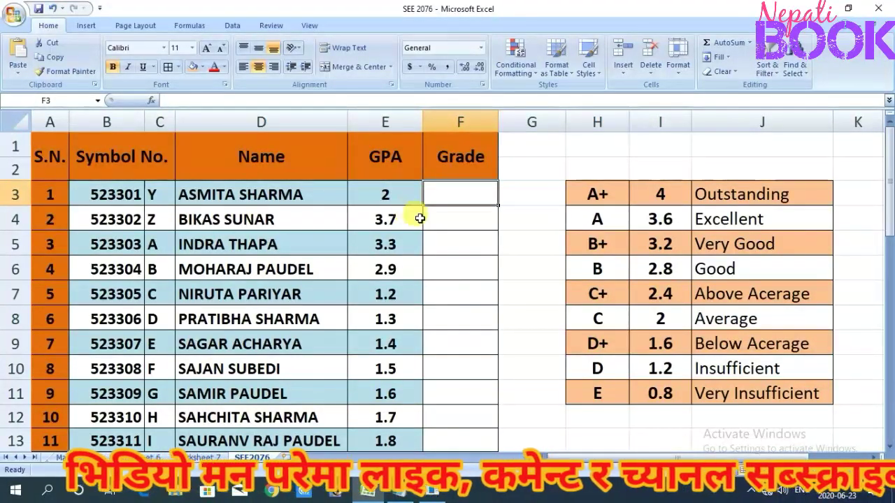
scroll(447, 233, "down", 1)
scroll(447, 235, "up", 1)
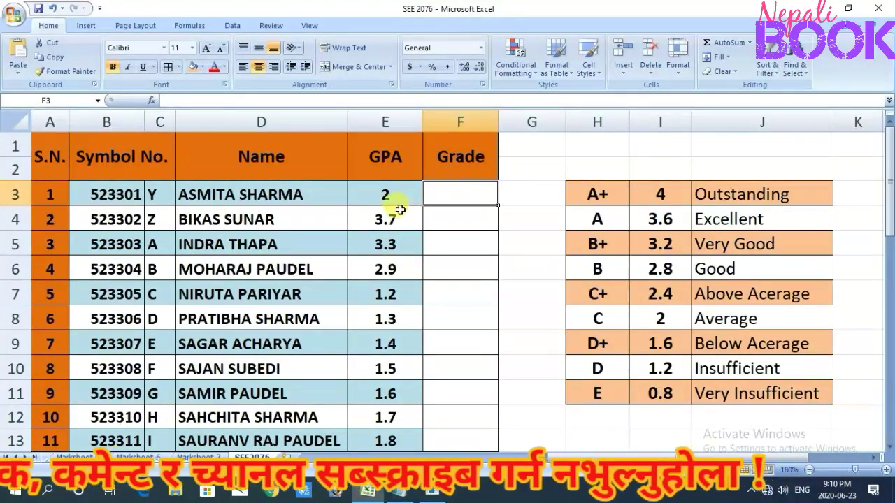
left_click(385, 194)
left_click(463, 196)
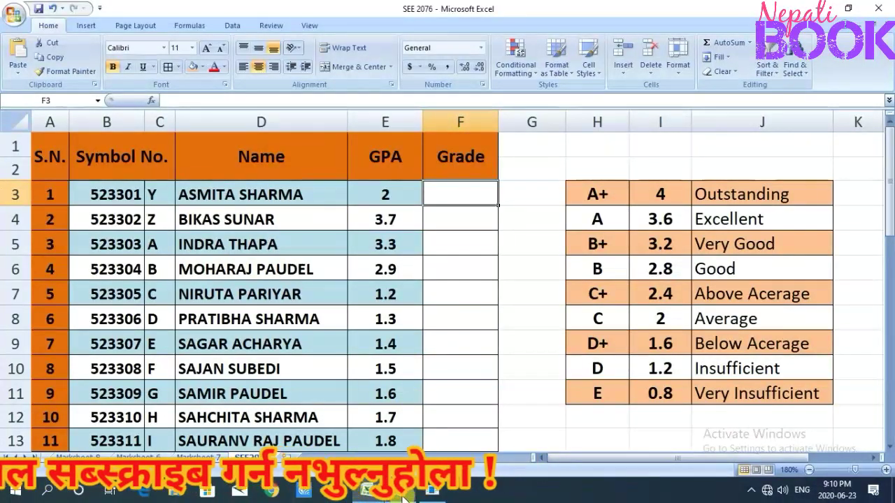
- Bring up the GPA Note and highlight the nested IF arguments through the D grade
left_click(399, 492)
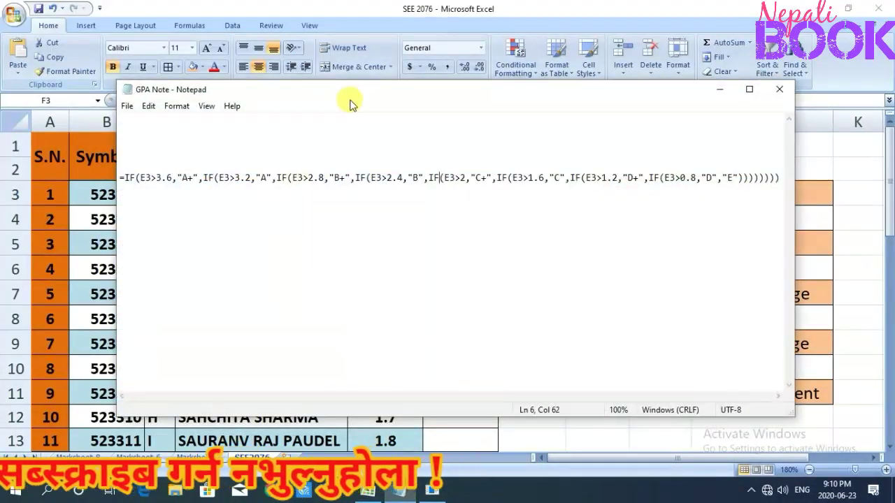
left_click_drag(353, 102, 340, 103)
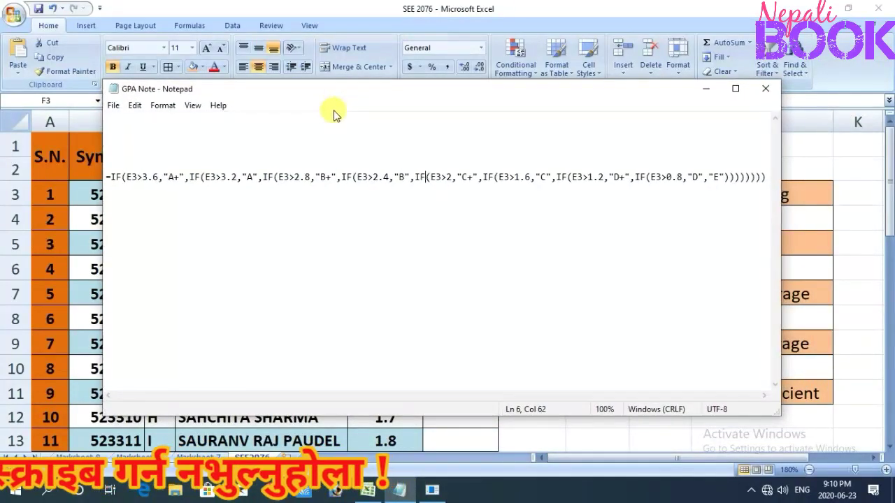
left_click(105, 178)
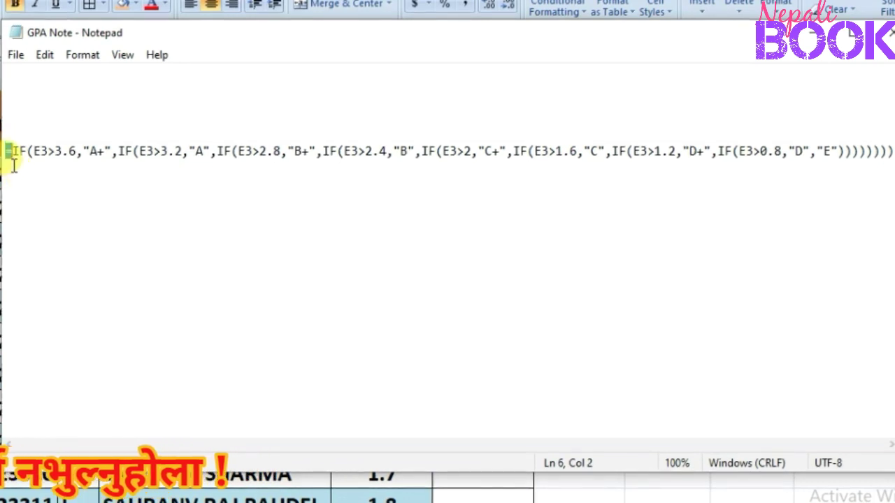
left_click_drag(6, 151, 15, 152)
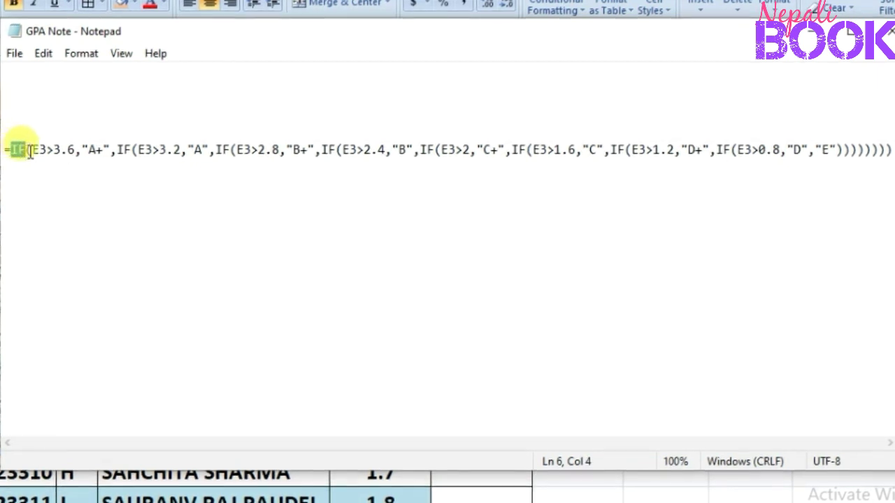
mouse_move(28, 151)
left_mouse_down()
mouse_move(105, 160)
mouse_move(289, 151)
mouse_move(804, 161)
left_mouse_up()
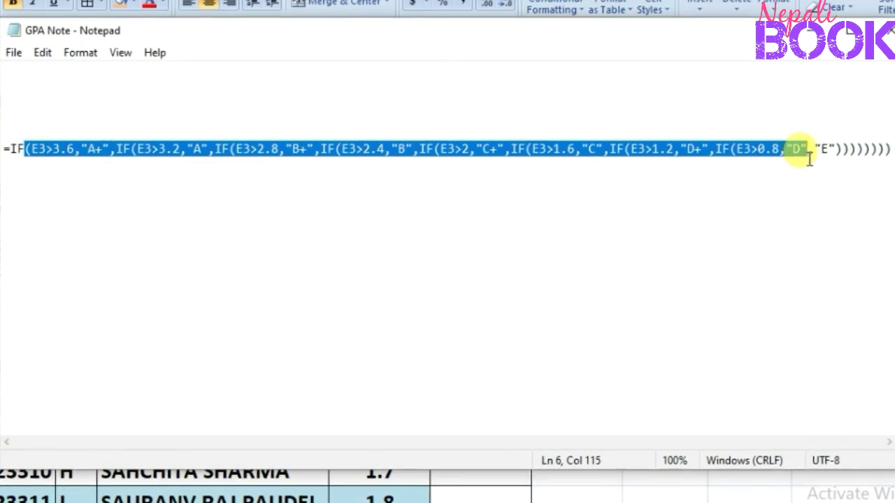
left_click_drag(812, 158, 160, 165)
- Highlight the E3 reference in the first condition, then move the note down to reveal the sheet
left_click(31, 156)
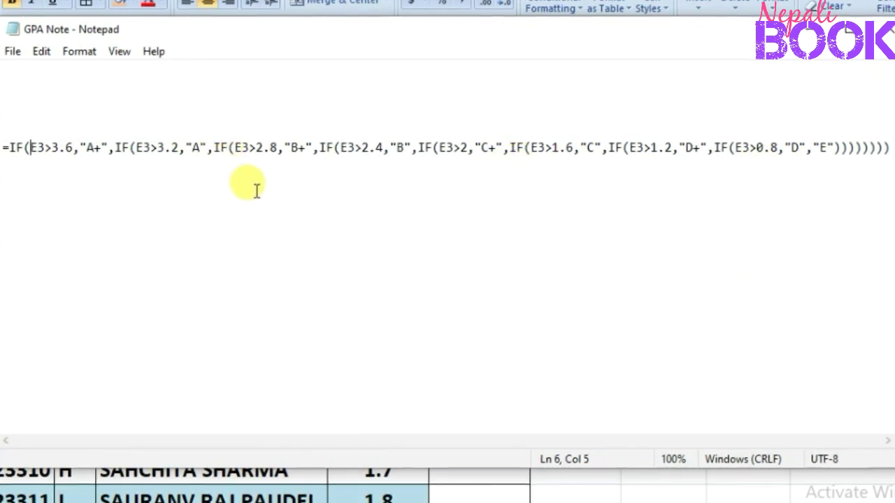
left_click(25, 148)
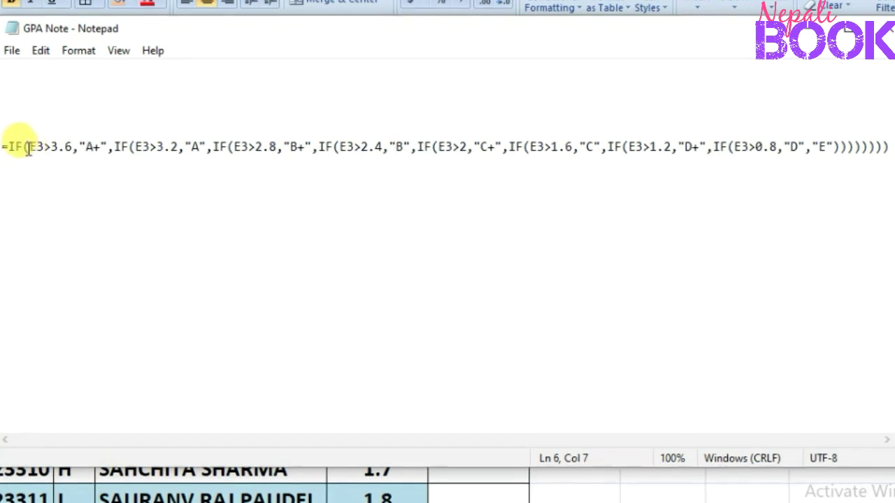
left_click_drag(31, 149, 41, 149)
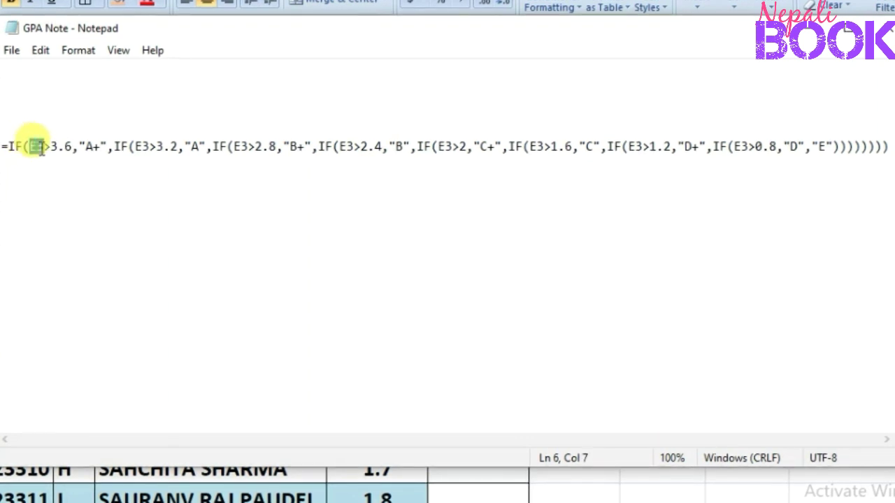
left_click_drag(256, 31, 363, 316)
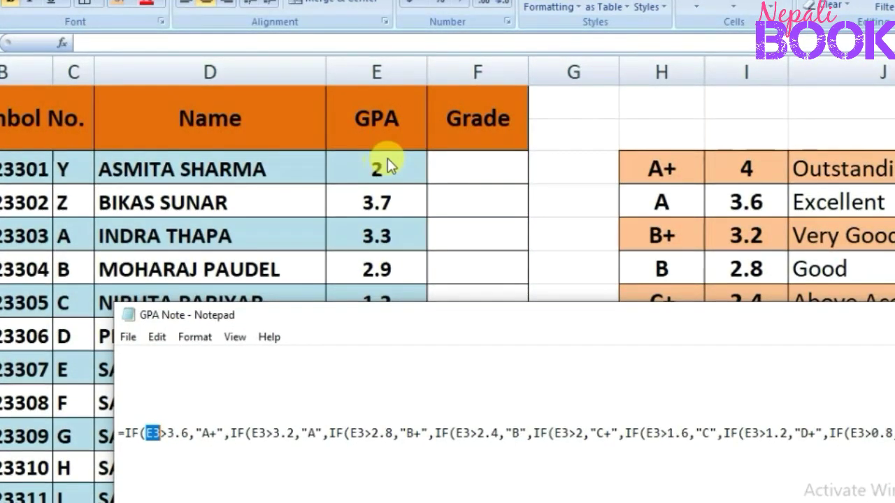
left_click(387, 158)
left_click(377, 167)
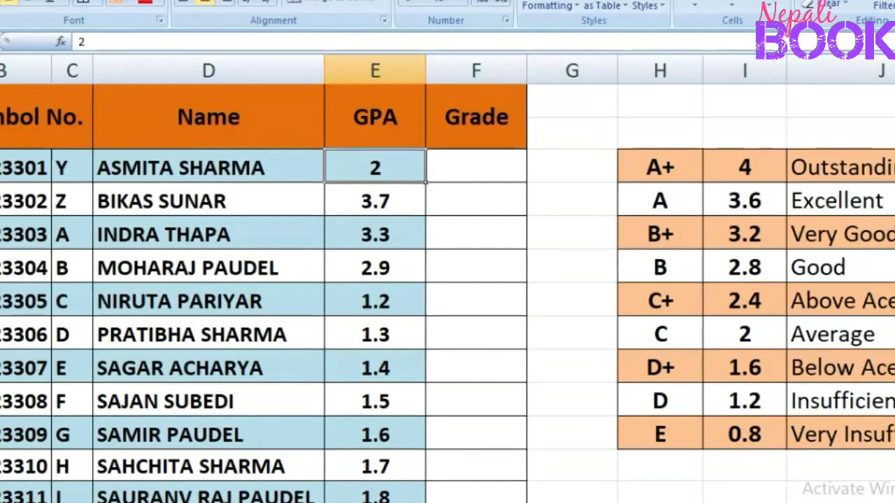
left_click(467, 166)
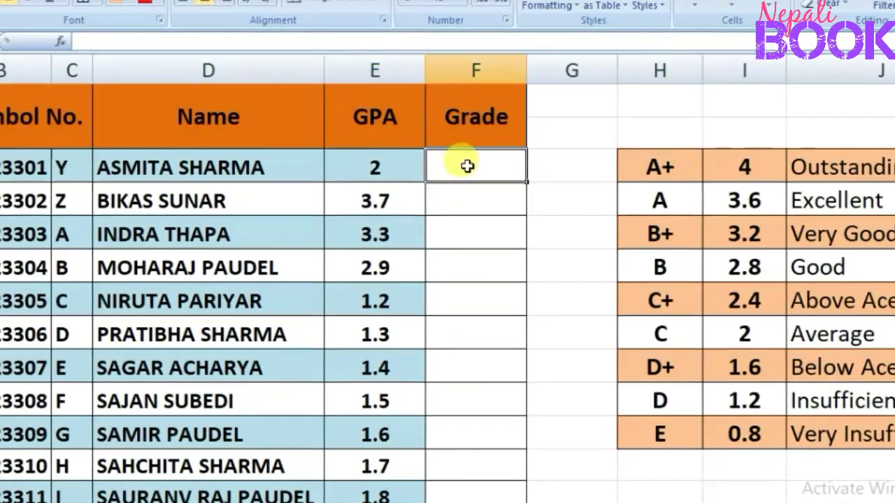
left_click(367, 167)
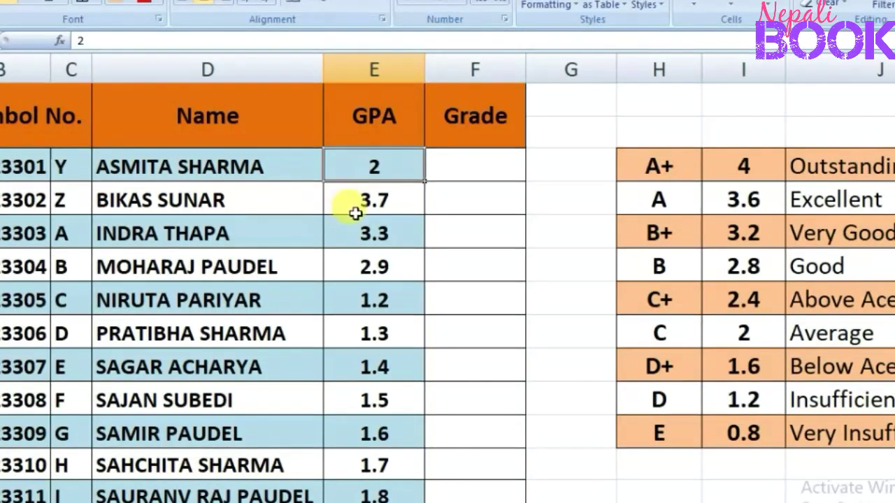
left_click(465, 162)
left_click(371, 165)
left_click(482, 166)
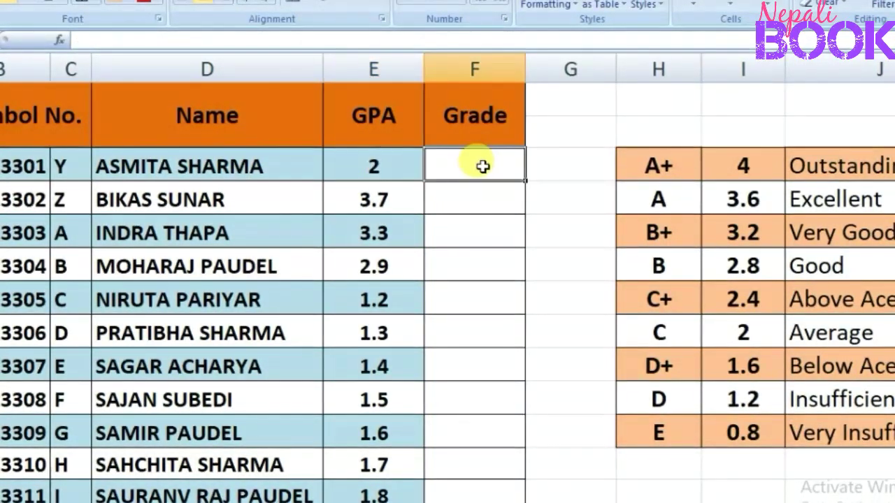
left_click(367, 162)
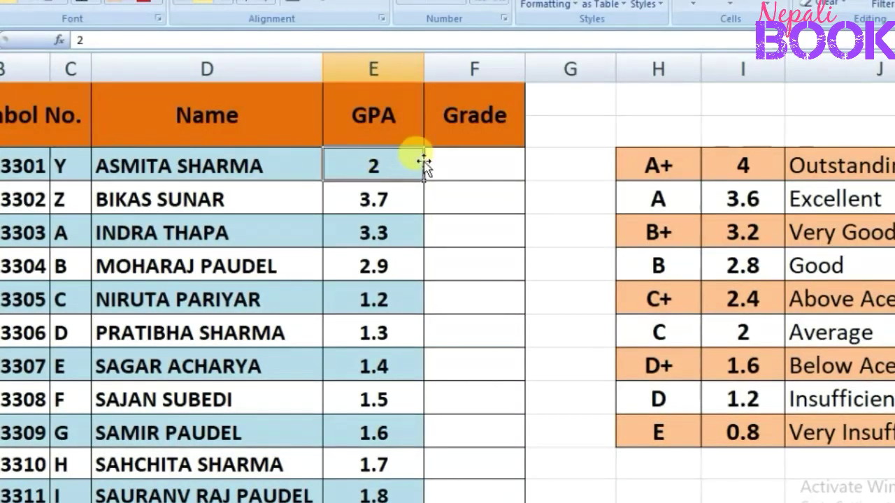
left_click(459, 165)
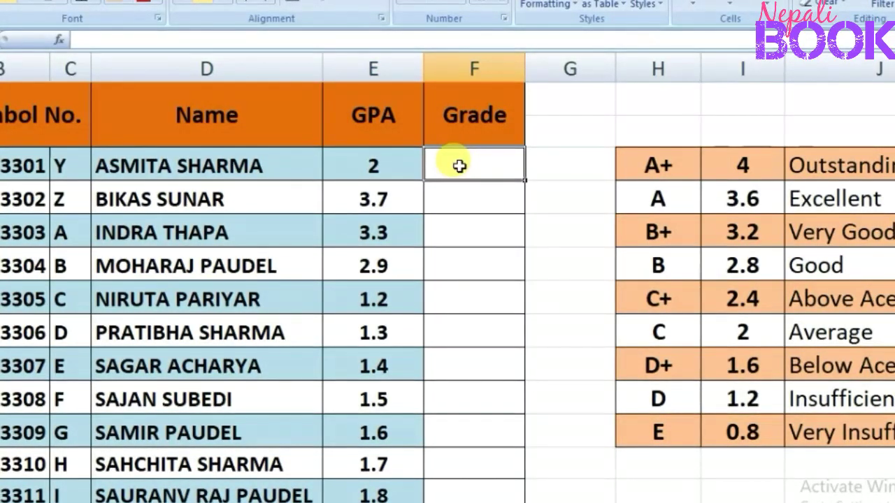
left_click(374, 162)
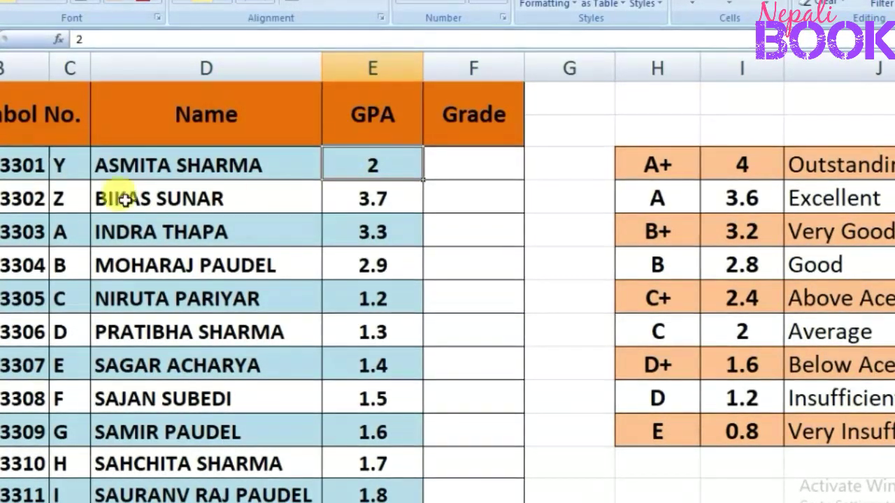
- Raise the GPA Note over the sheet, highlighting E3 and the 3.6 threshold in the formula
key("alt+Tab")
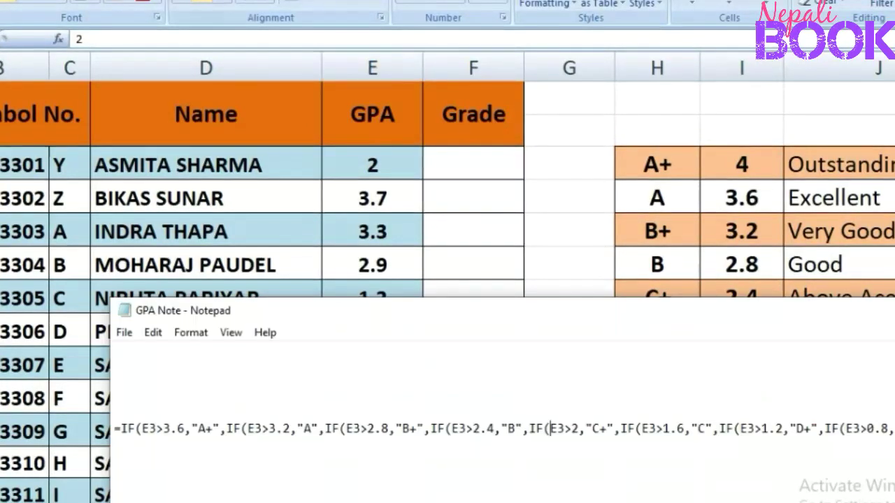
left_click_drag(572, 323, 466, 66)
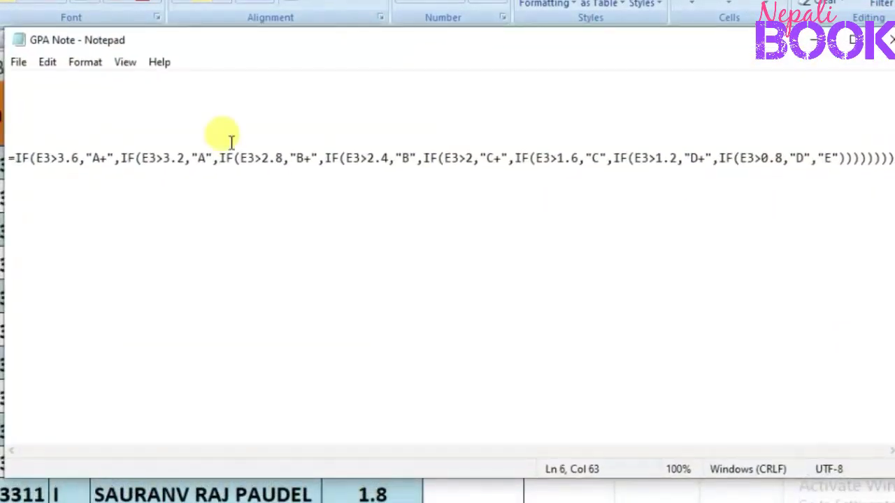
left_click_drag(55, 160, 38, 159)
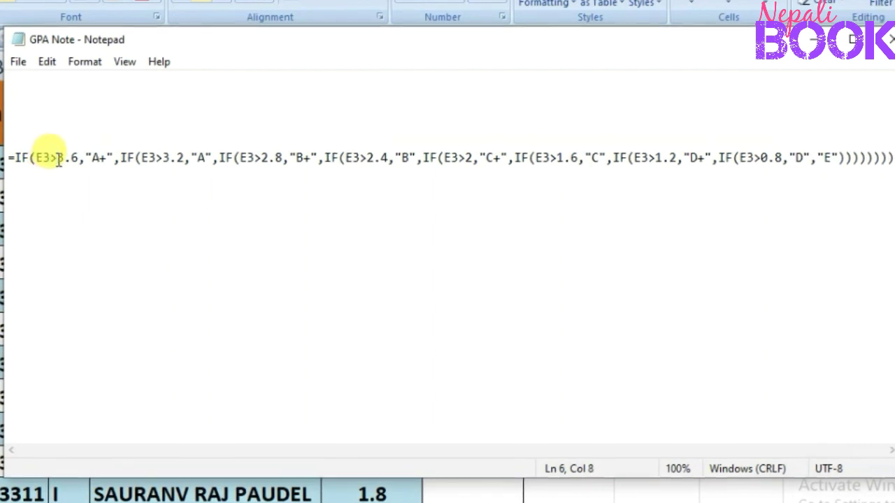
left_click_drag(76, 159, 78, 159)
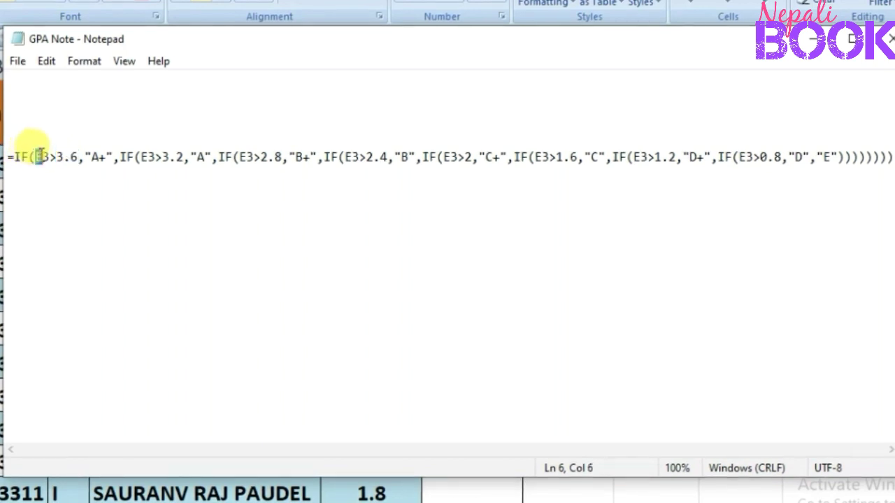
left_click_drag(40, 155, 51, 154)
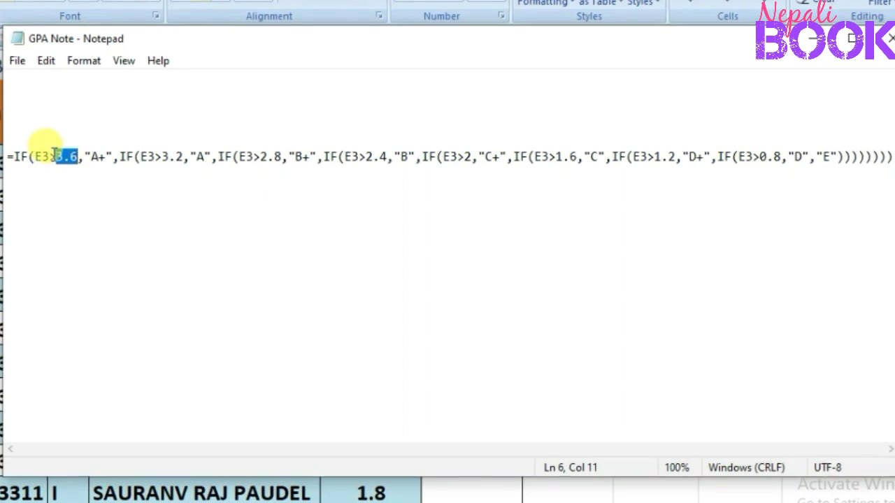
left_click(59, 157)
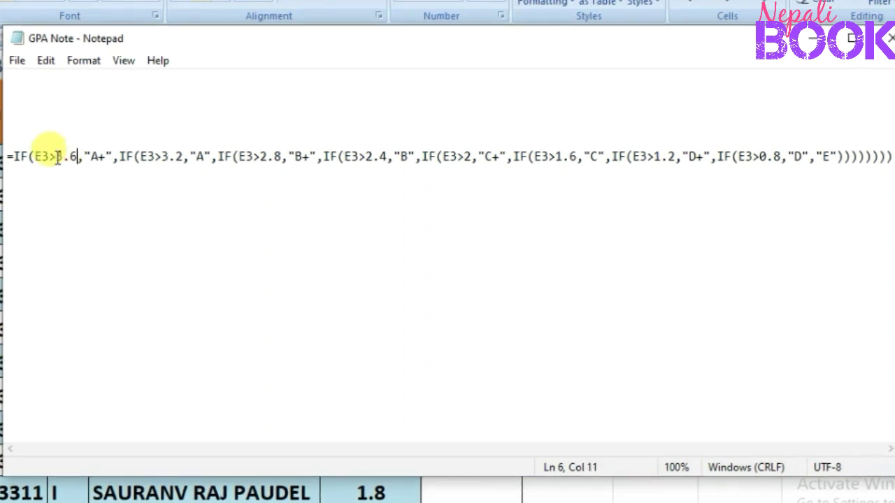
left_click_drag(64, 157, 78, 158)
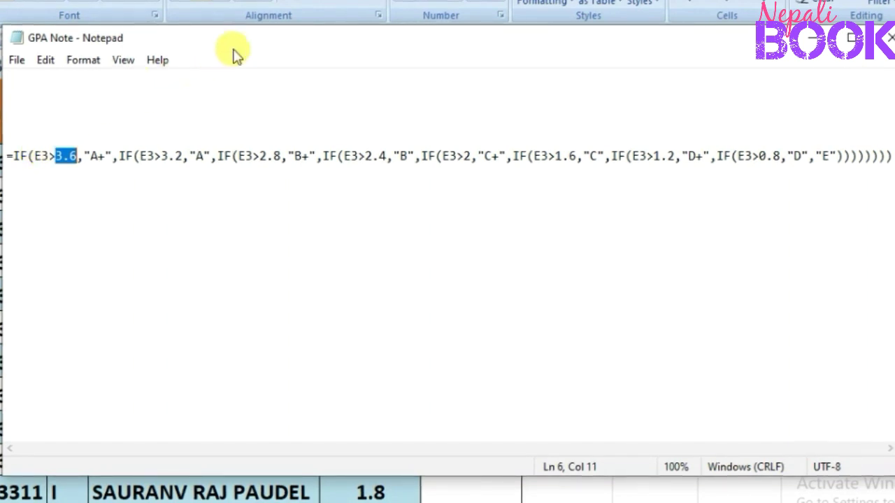
left_click_drag(238, 39, 353, 280)
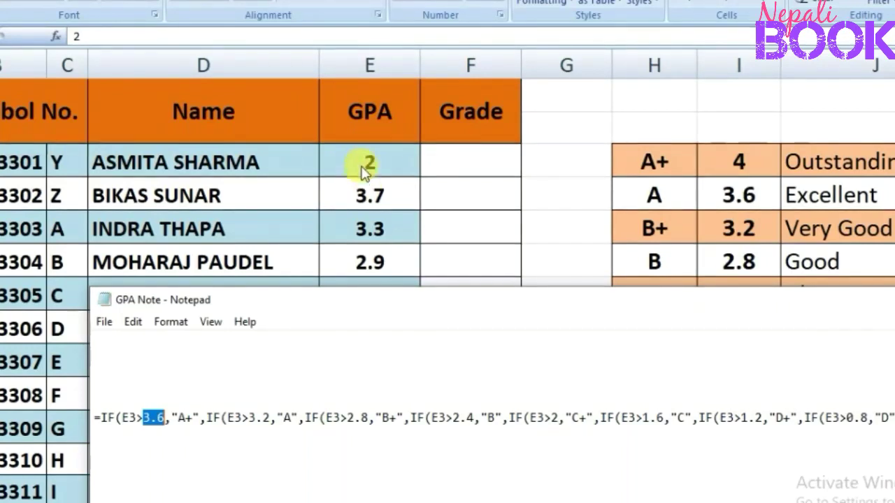
left_click_drag(361, 311, 298, 86)
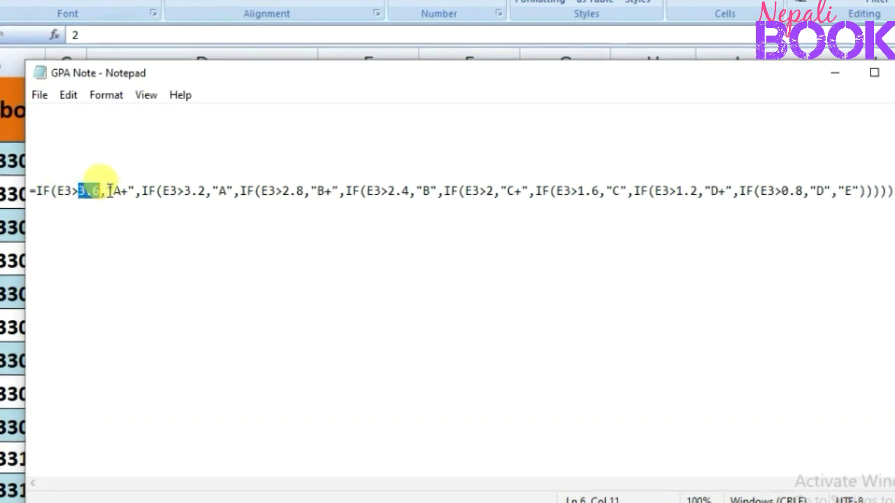
left_click_drag(130, 190, 136, 193)
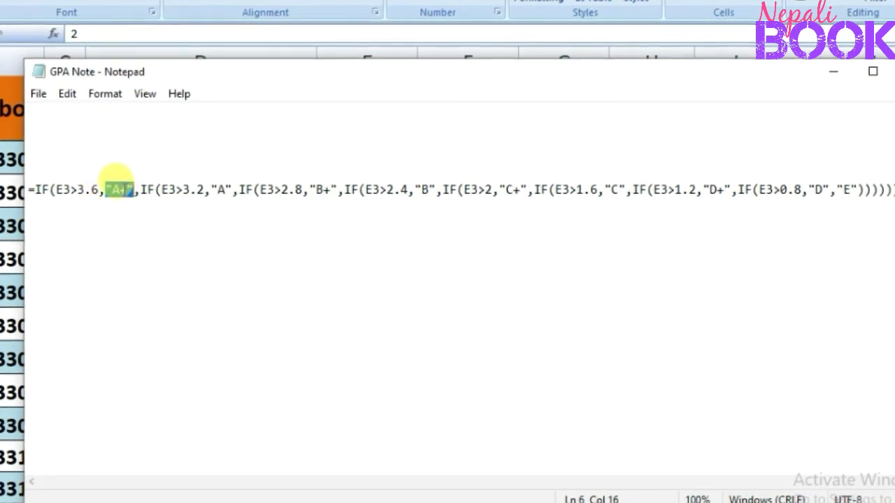
left_click(127, 190)
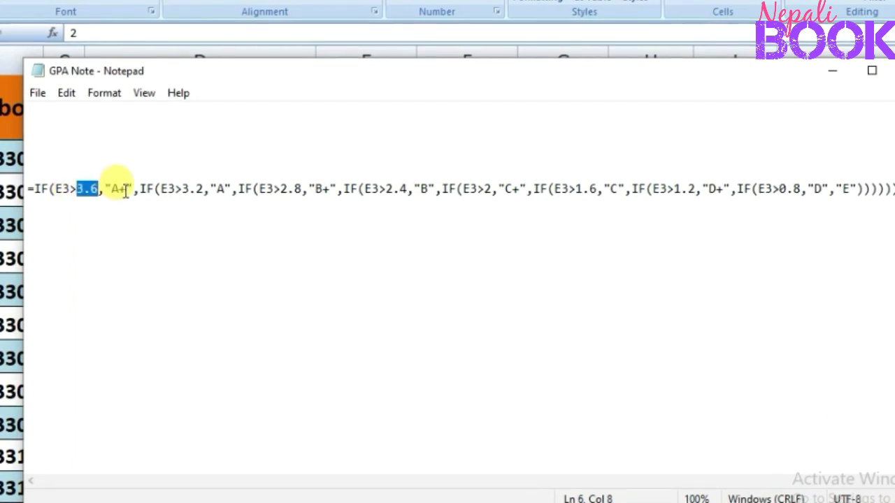
left_click_drag(126, 190, 110, 190)
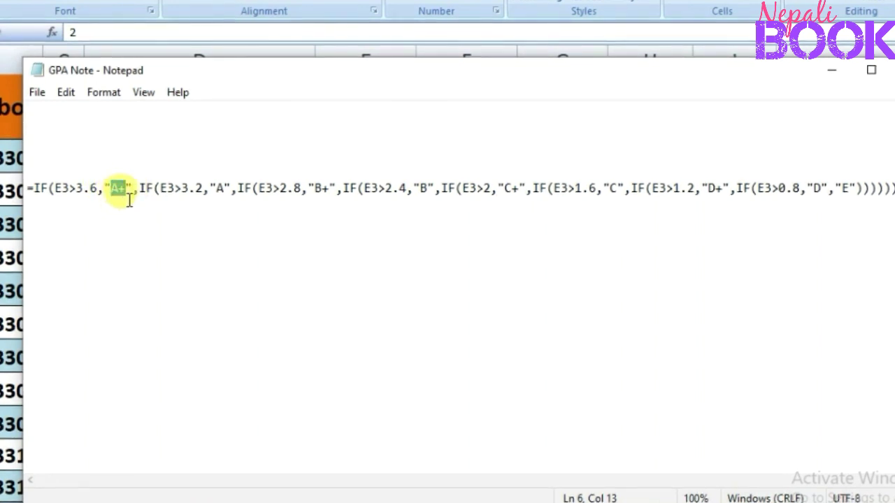
left_click(132, 186)
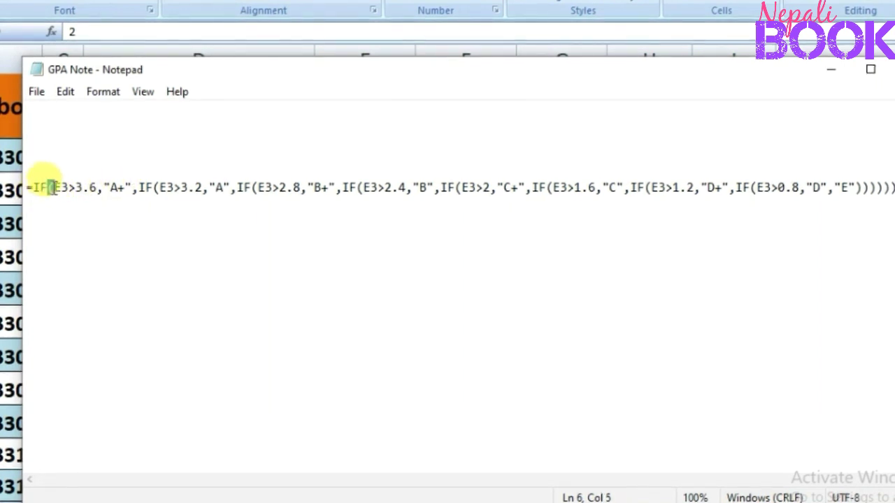
left_click_drag(52, 187, 97, 194)
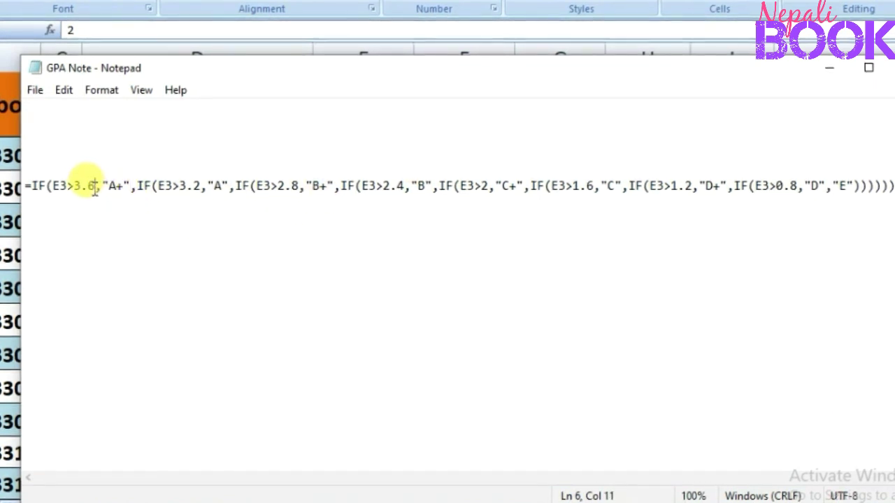
left_click_drag(94, 187, 76, 189)
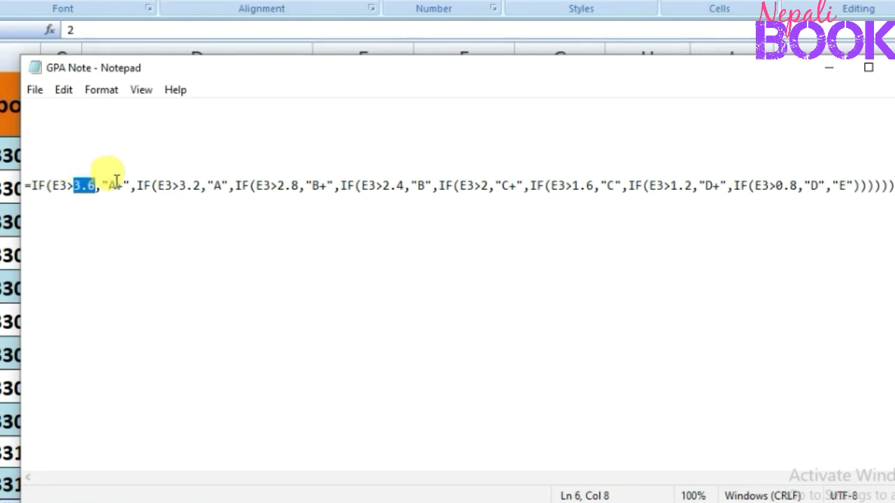
left_click_drag(105, 187, 134, 189)
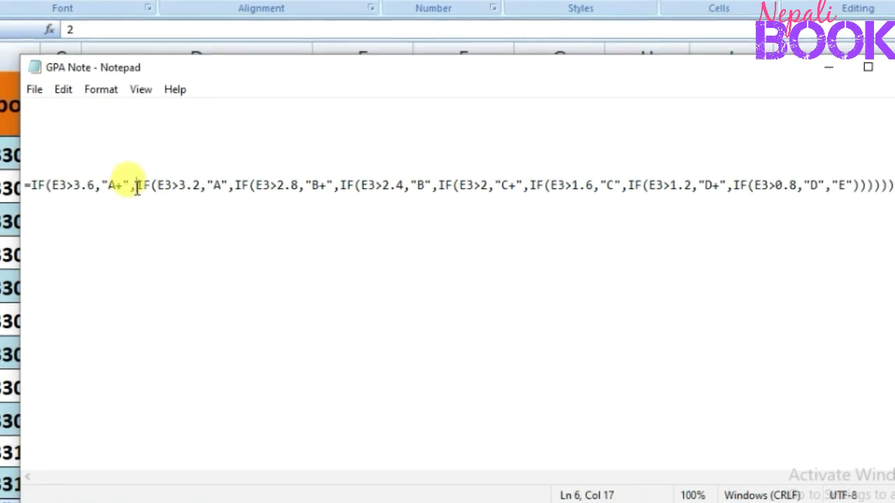
left_click_drag(136, 186, 148, 187)
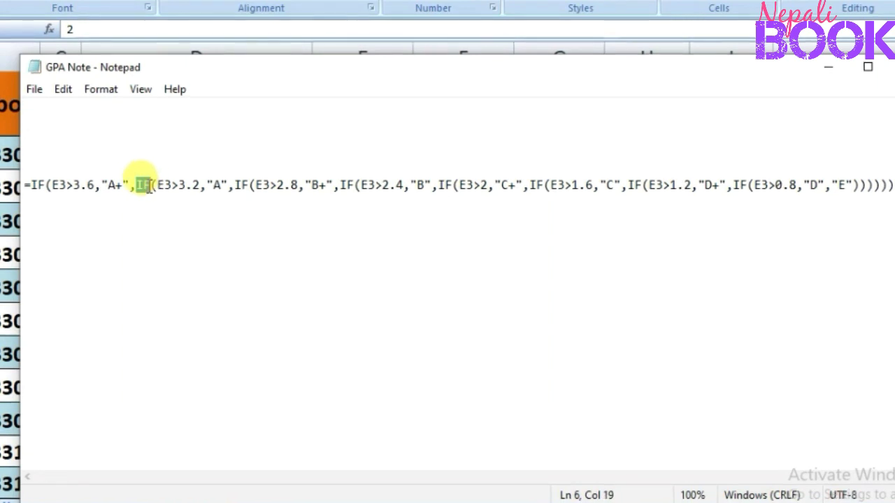
left_click(28, 186)
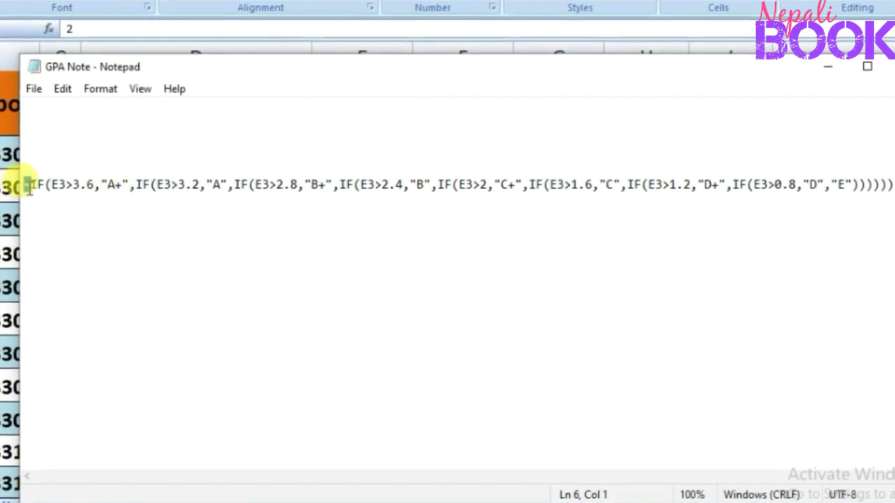
left_click_drag(135, 184, 200, 188)
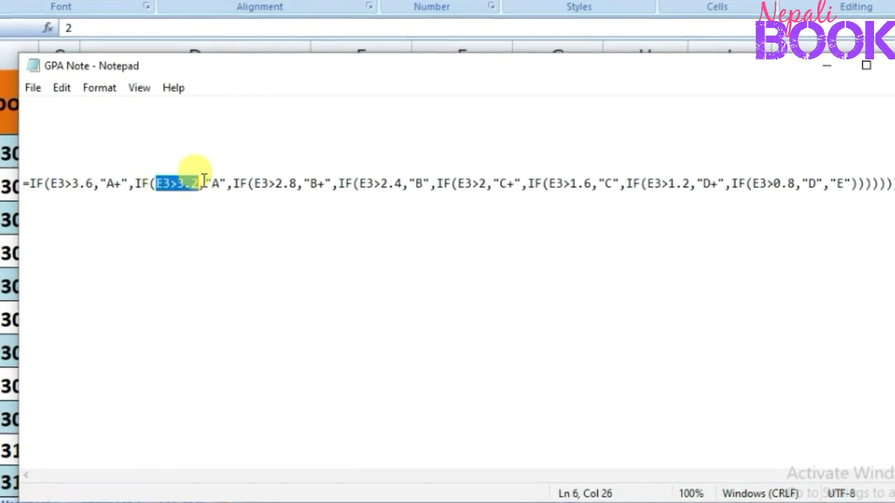
left_click_drag(205, 186, 216, 188)
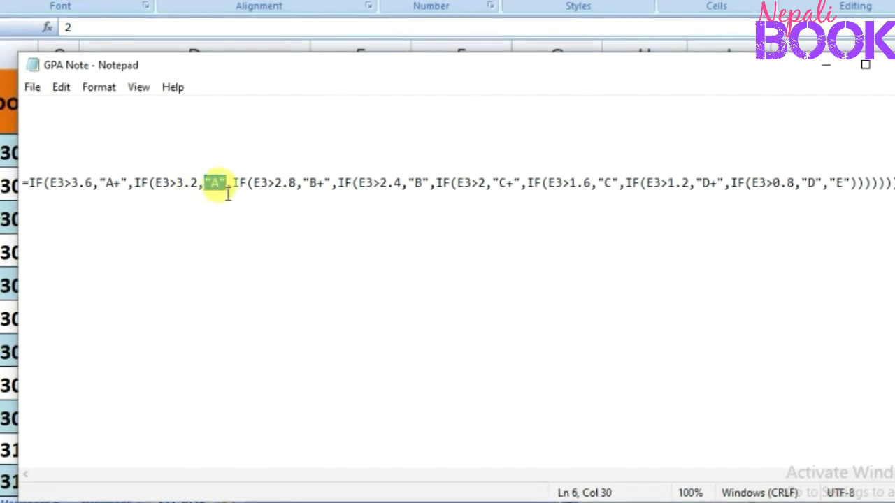
left_click_drag(233, 184, 281, 189)
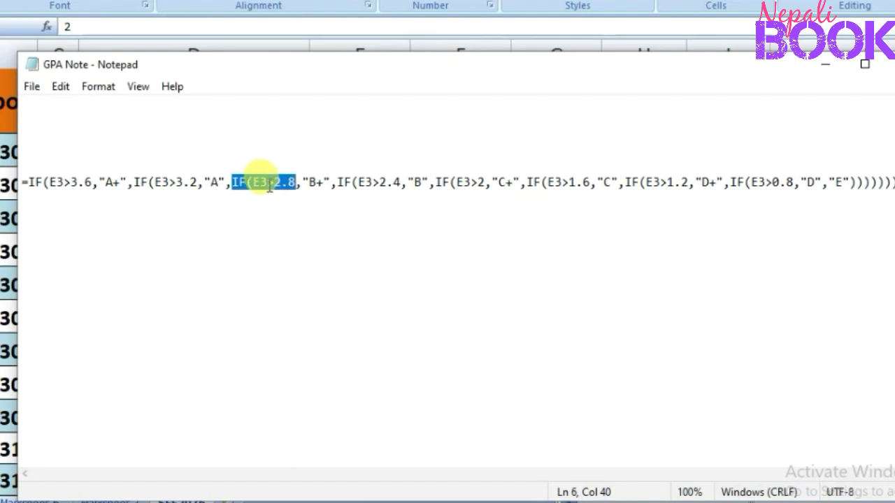
left_click_drag(301, 182, 328, 183)
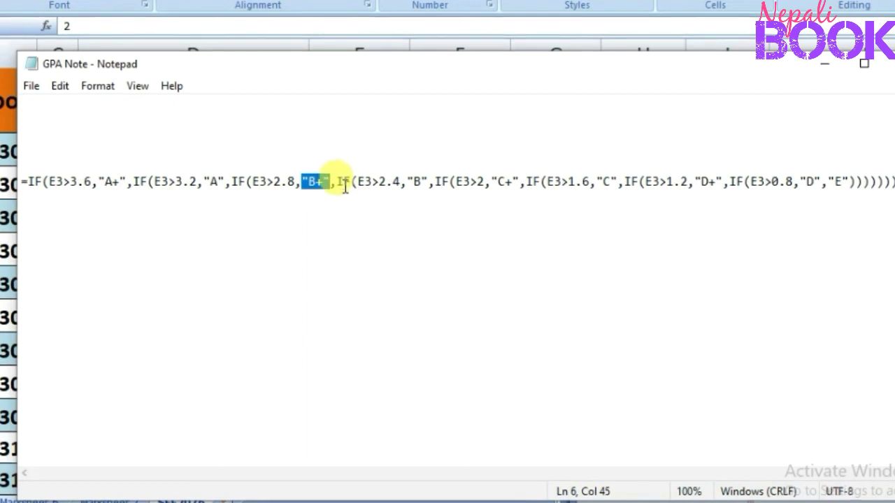
left_click_drag(336, 182, 396, 188)
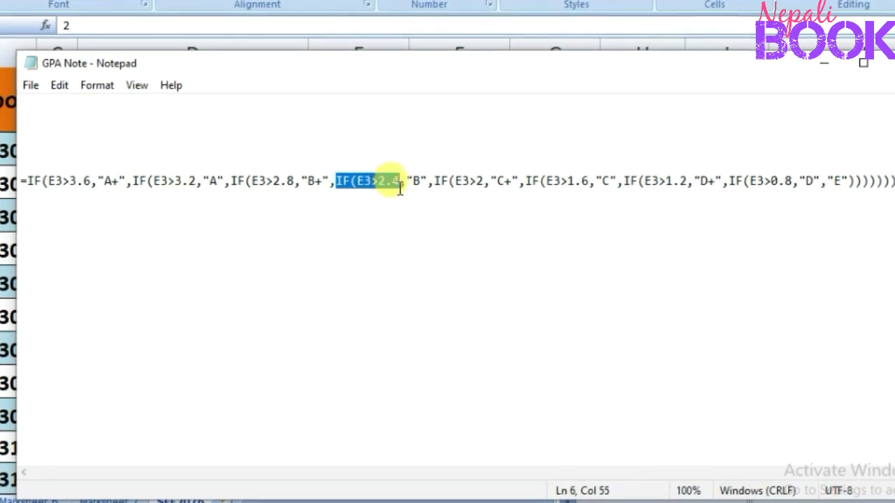
mouse_move(404, 190)
left_mouse_down()
mouse_move(417, 180)
mouse_move(516, 183)
left_mouse_up()
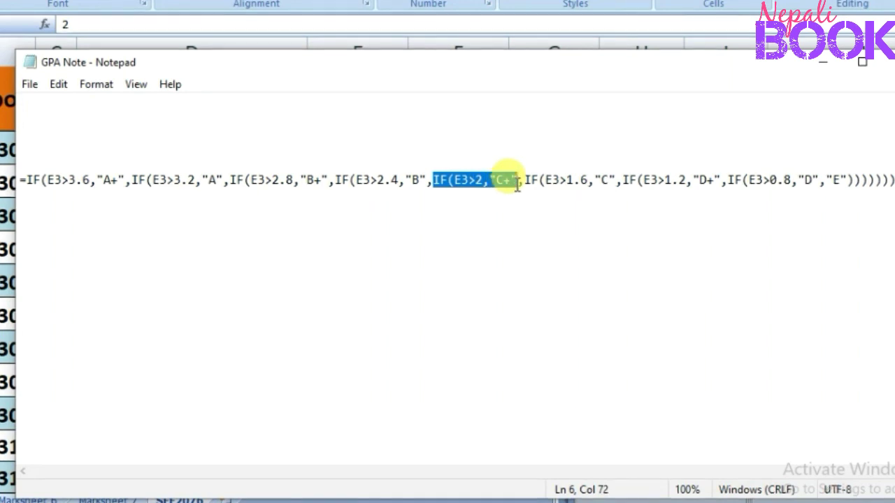
left_click(474, 183)
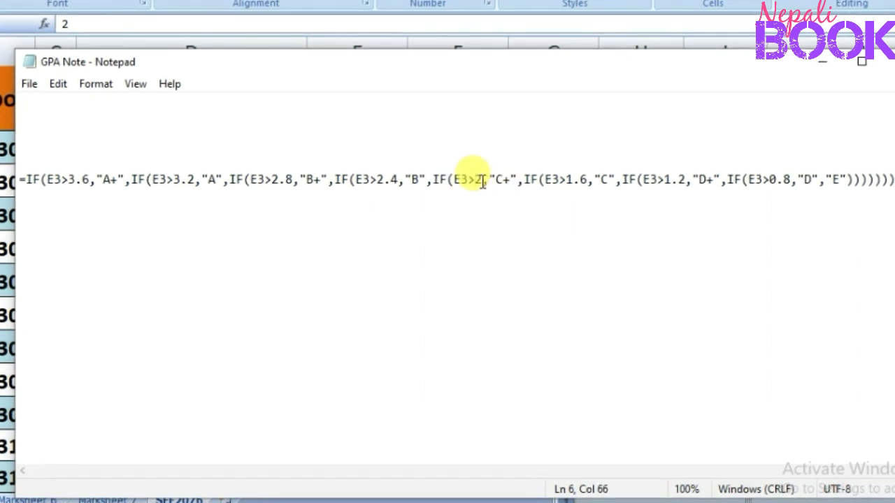
double_click(480, 180)
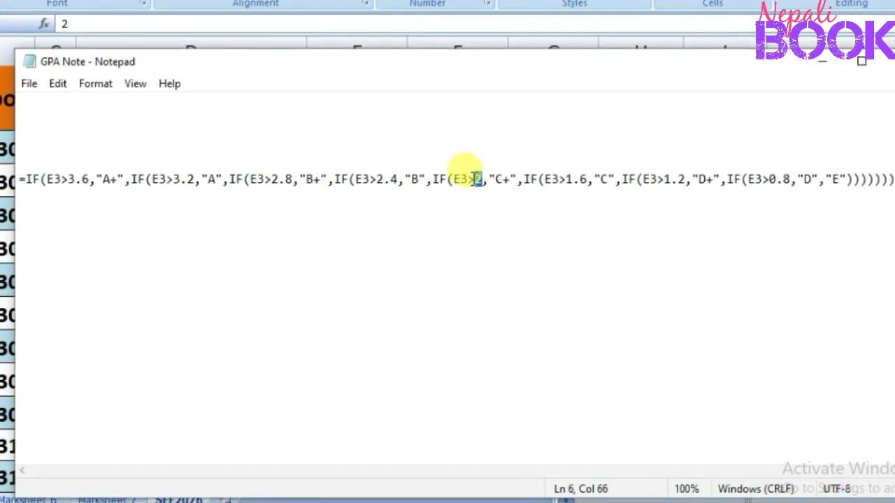
left_click(481, 180)
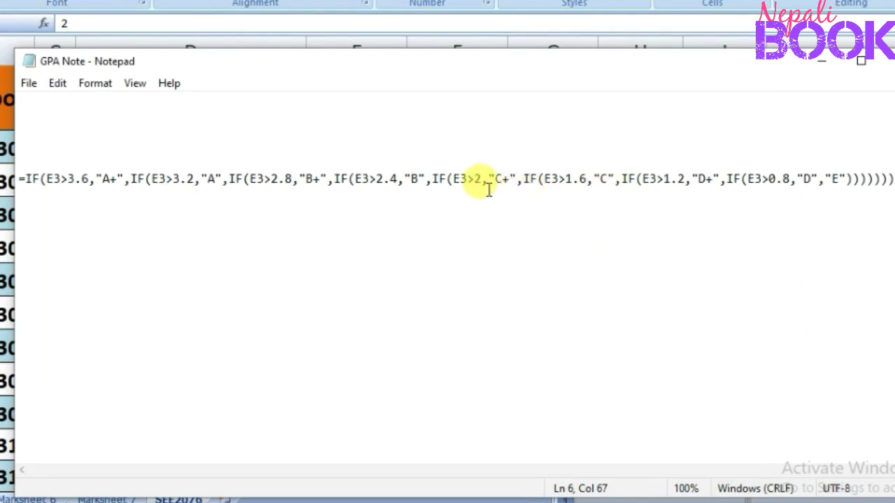
key("Left")
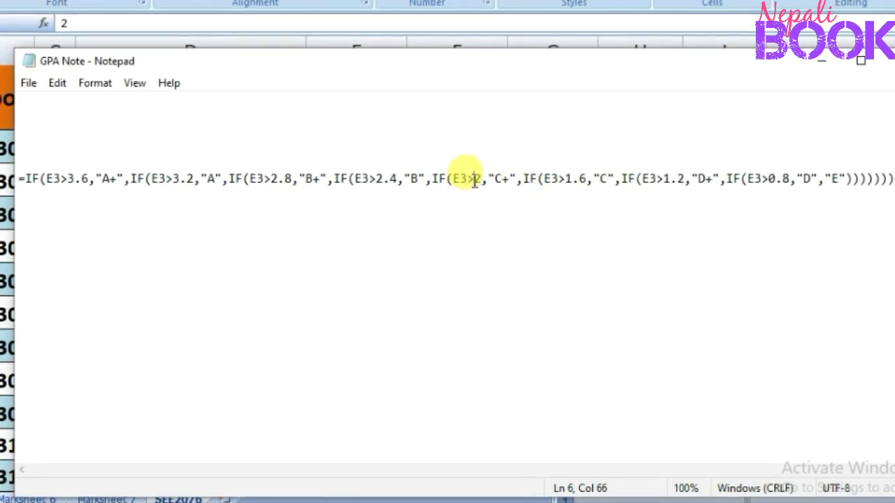
key("shift+Left")
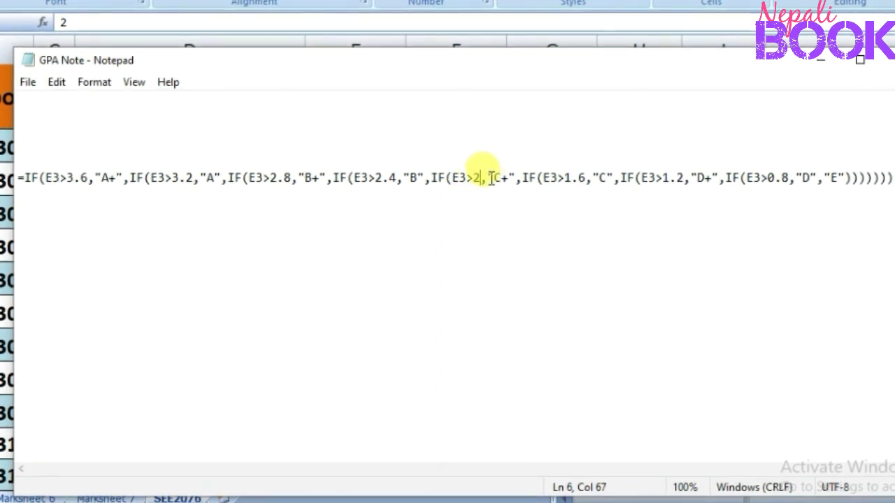
mouse_move(488, 179)
left_mouse_down()
mouse_move(509, 177)
mouse_move(518, 189)
mouse_move(523, 179)
mouse_move(591, 181)
left_mouse_up()
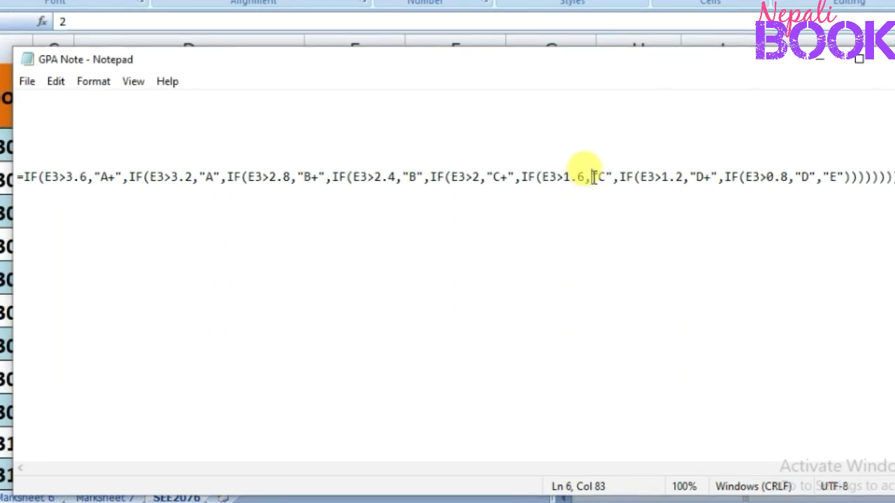
left_click_drag(595, 179, 685, 179)
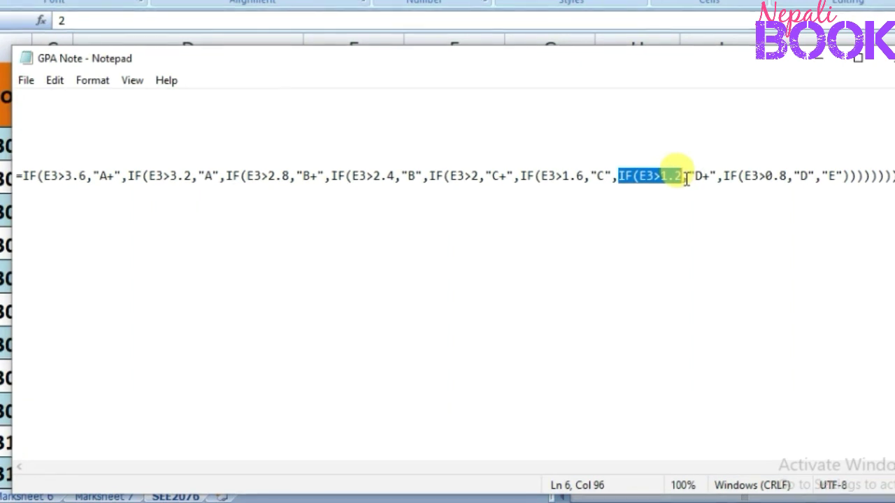
left_click_drag(685, 179, 805, 179)
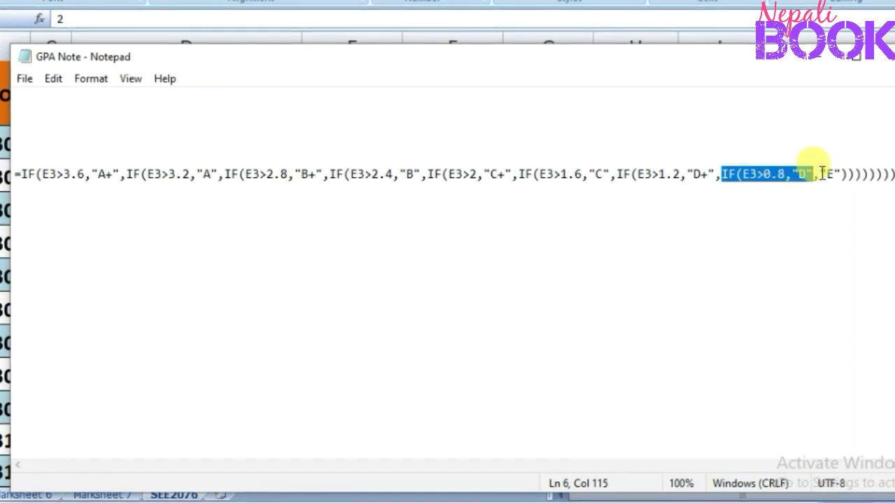
left_click(816, 174)
left_click_drag(816, 174, 6, 174)
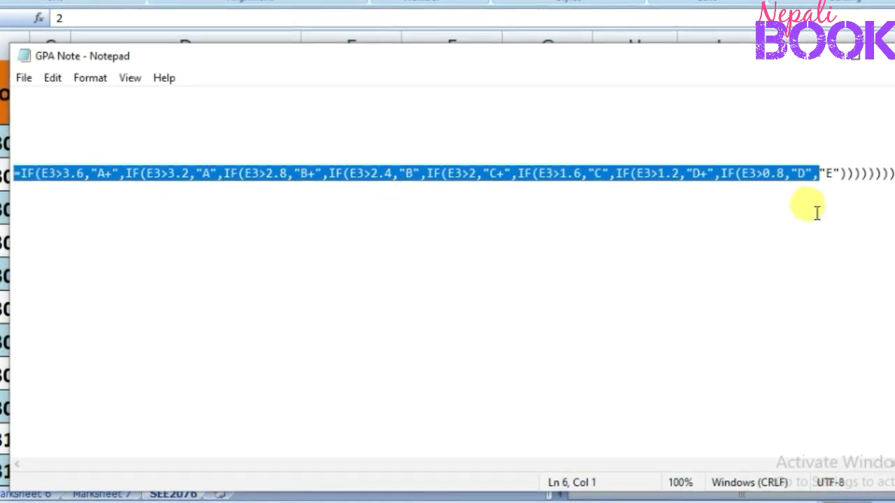
left_click(821, 172)
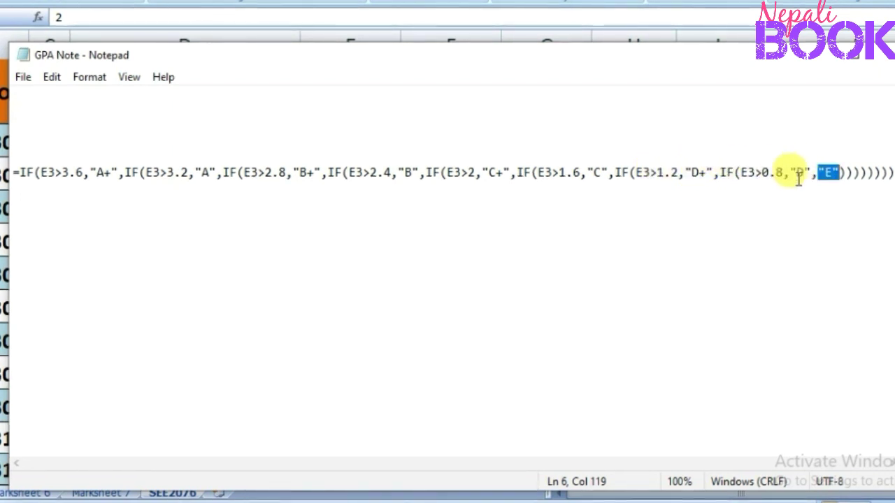
left_click(833, 174)
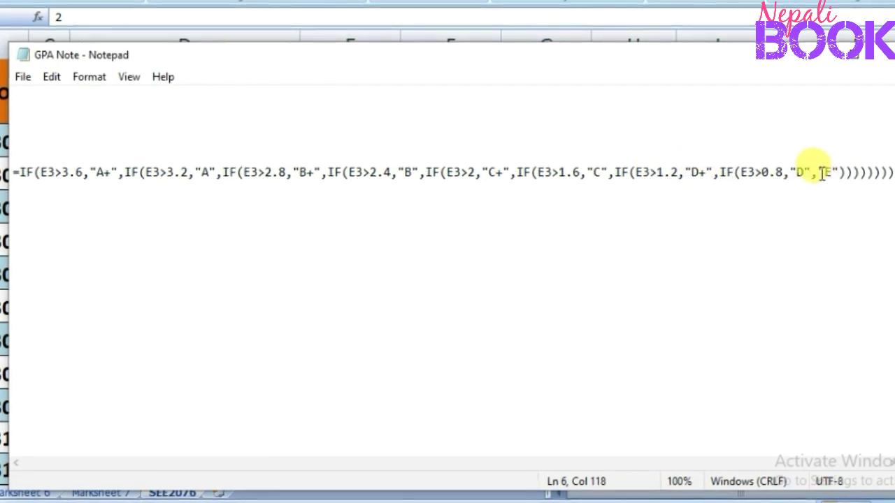
left_click_drag(817, 173, 832, 172)
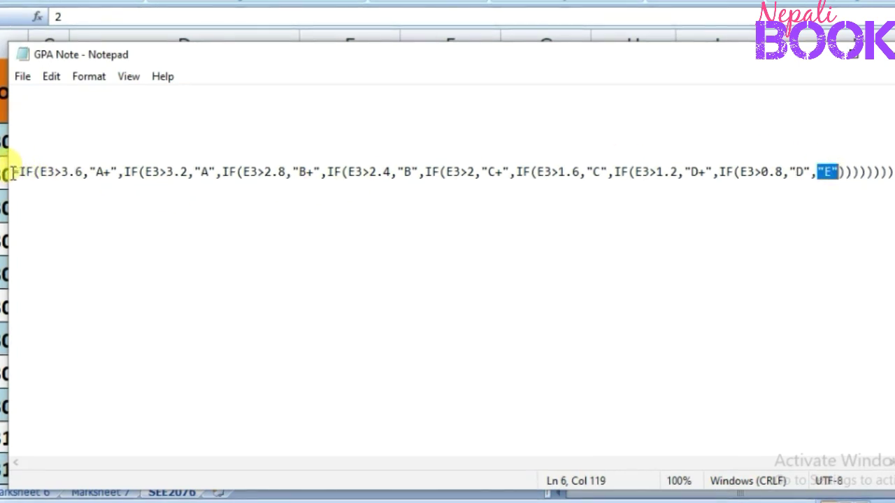
left_click_drag(13, 173, 792, 195)
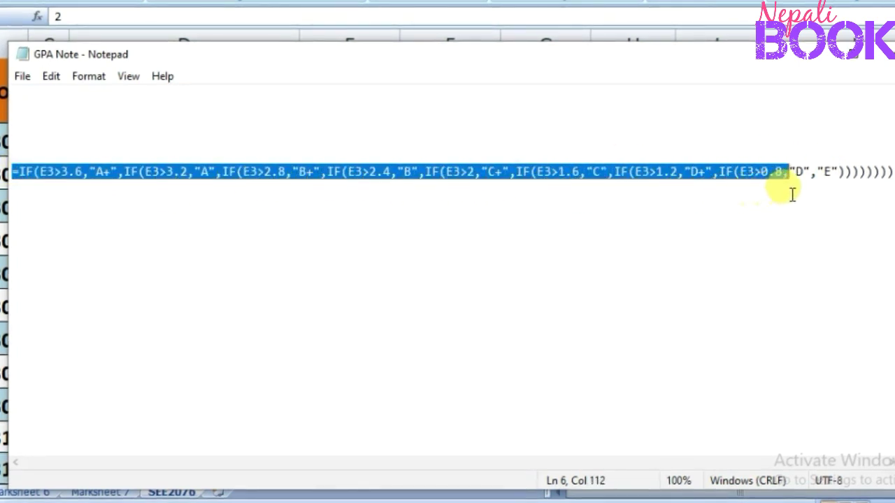
left_click_drag(797, 191, 811, 189)
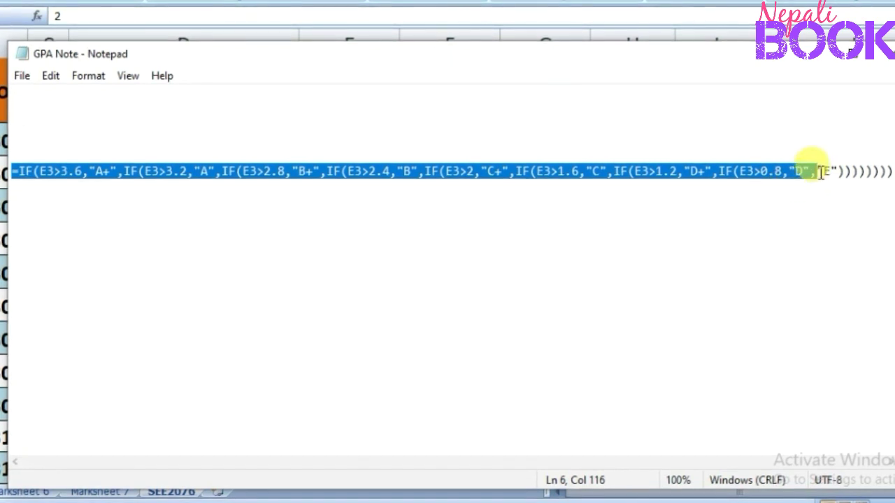
left_click_drag(818, 172, 837, 171)
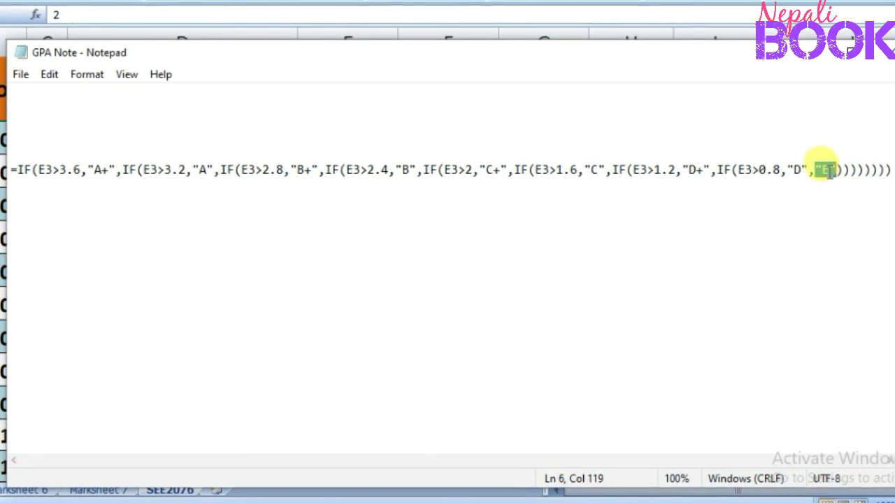
left_click(828, 171)
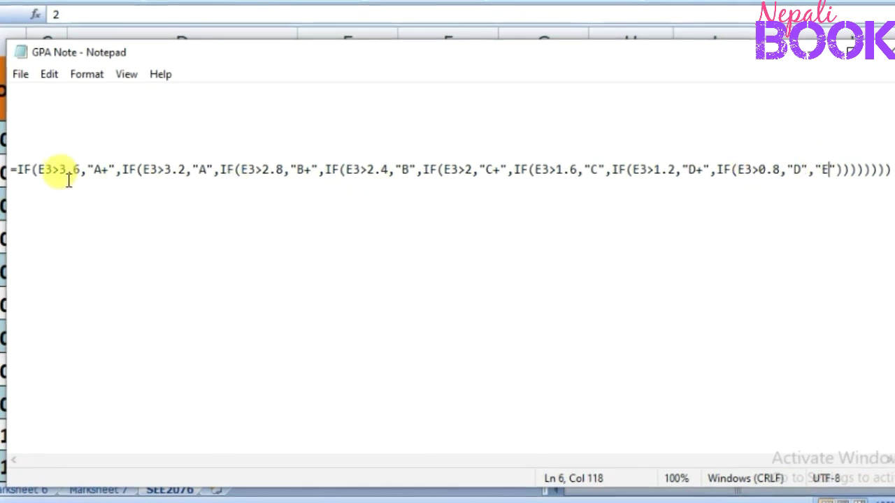
left_click_drag(77, 170, 61, 174)
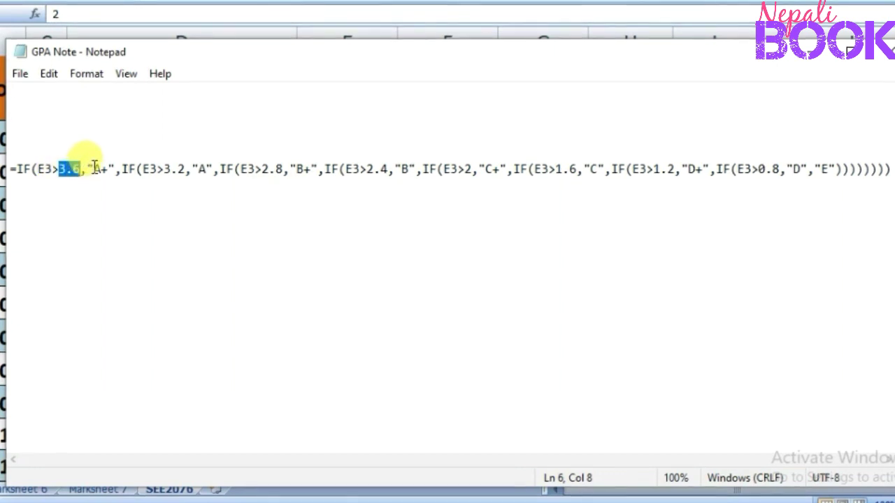
left_click_drag(102, 168, 110, 169)
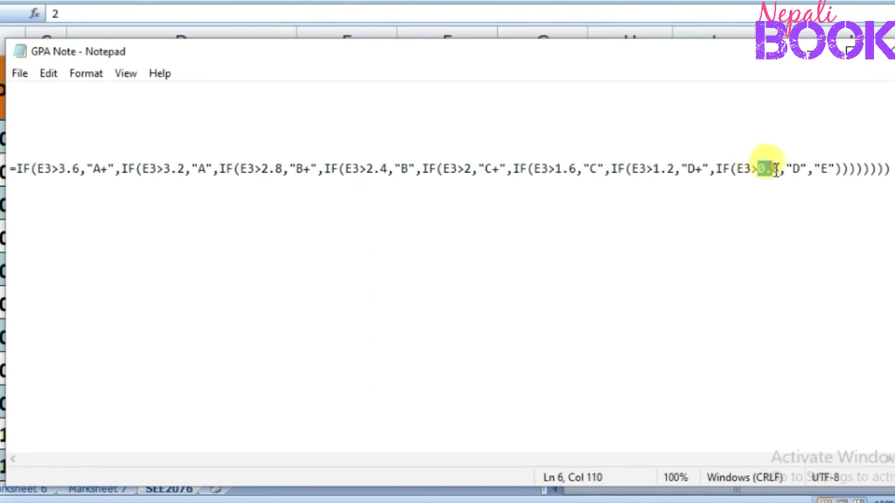
left_click_drag(775, 170, 805, 168)
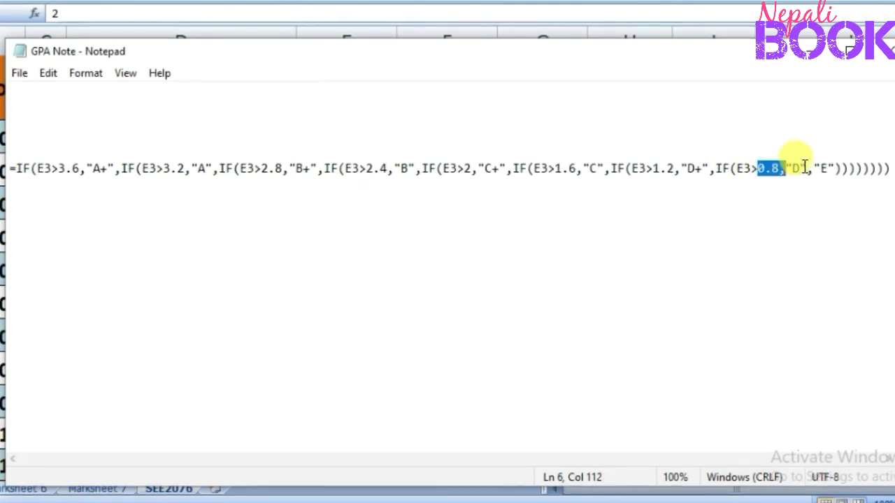
left_click_drag(814, 170, 836, 170)
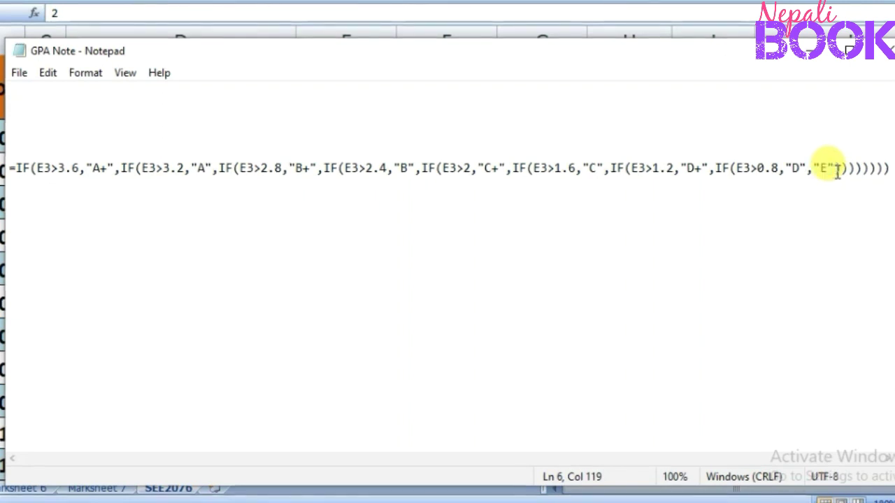
left_click(834, 170)
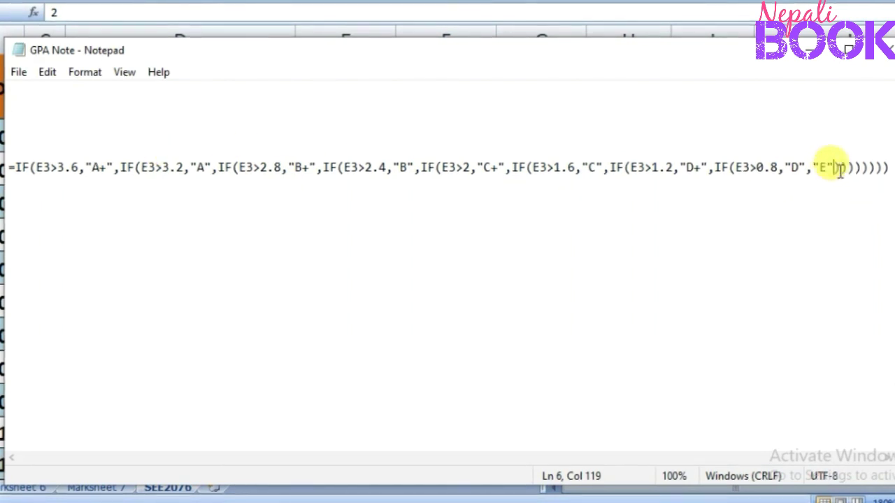
left_click(840, 170)
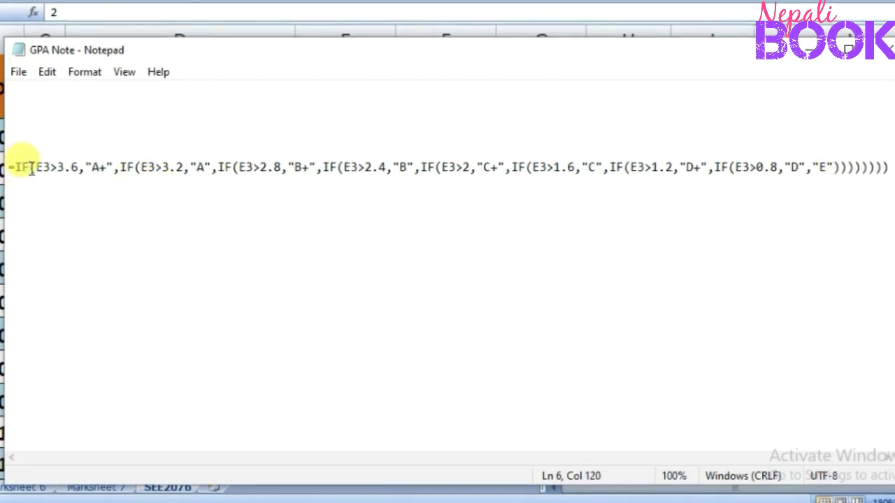
mouse_move(31, 170)
left_mouse_down()
mouse_move(40, 170)
mouse_move(30, 170)
left_mouse_up()
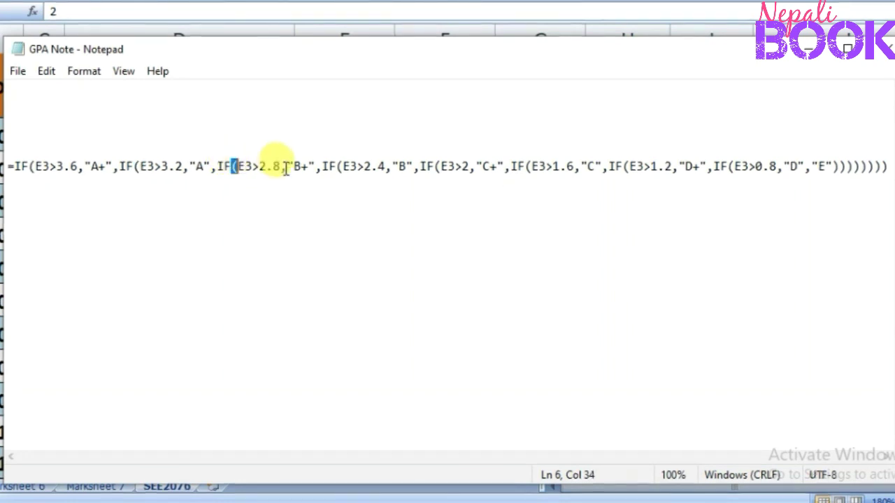
left_click_drag(337, 167, 344, 167)
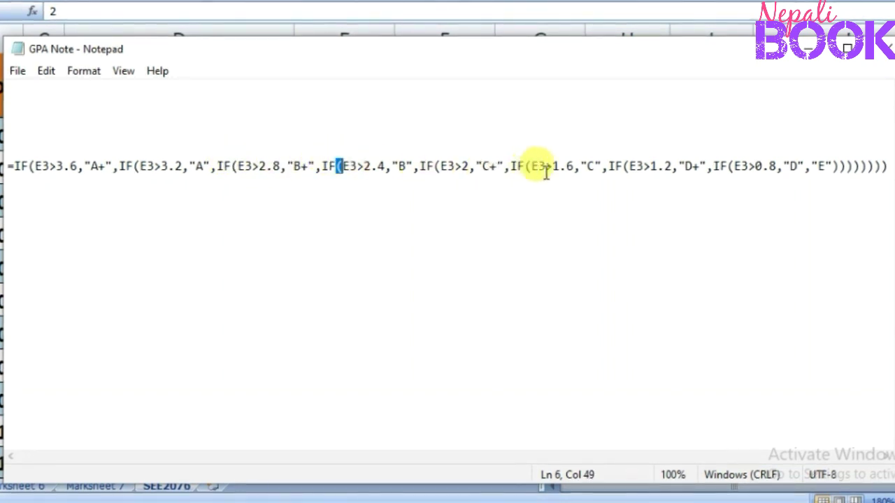
left_click_drag(525, 166, 538, 167)
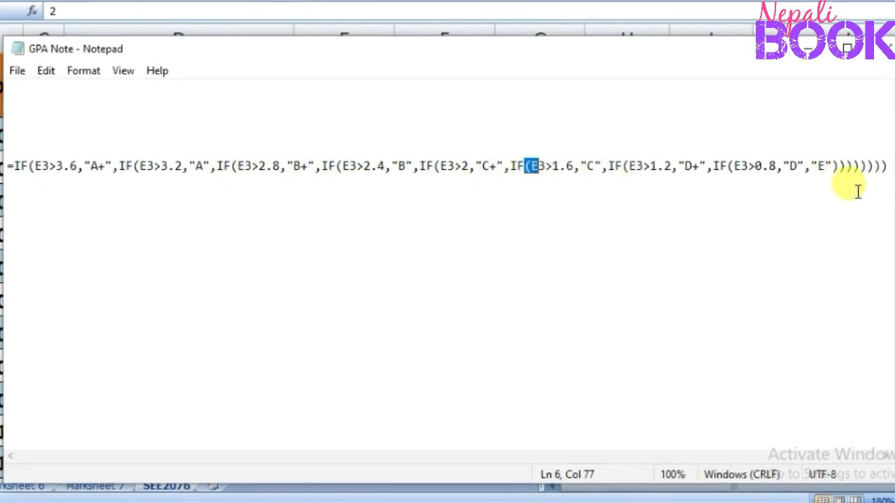
left_click(832, 171)
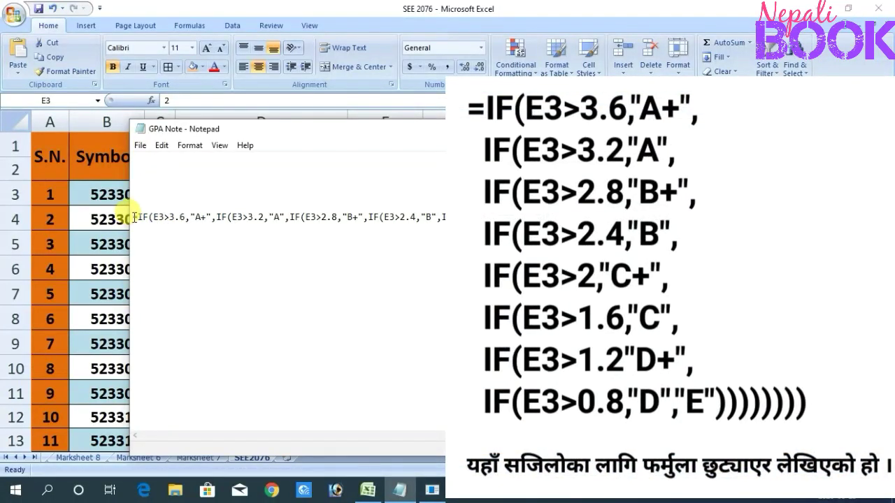
left_click_drag(151, 217, 448, 217)
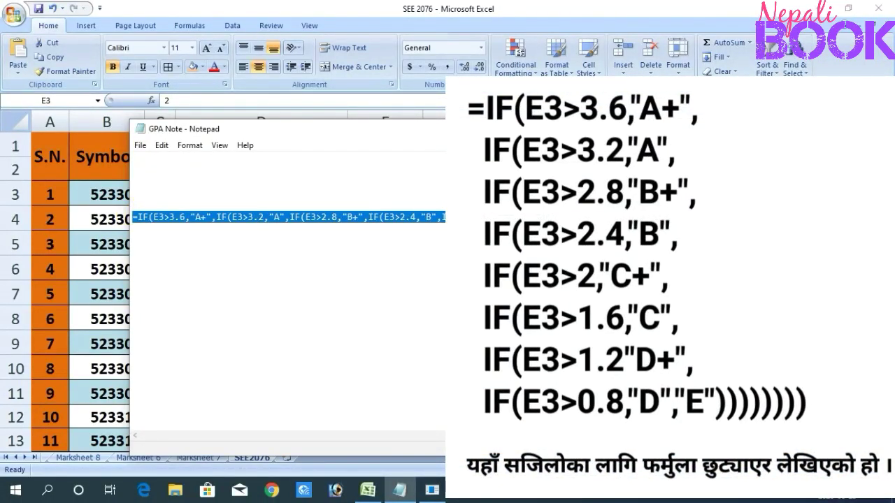
left_click(420, 217)
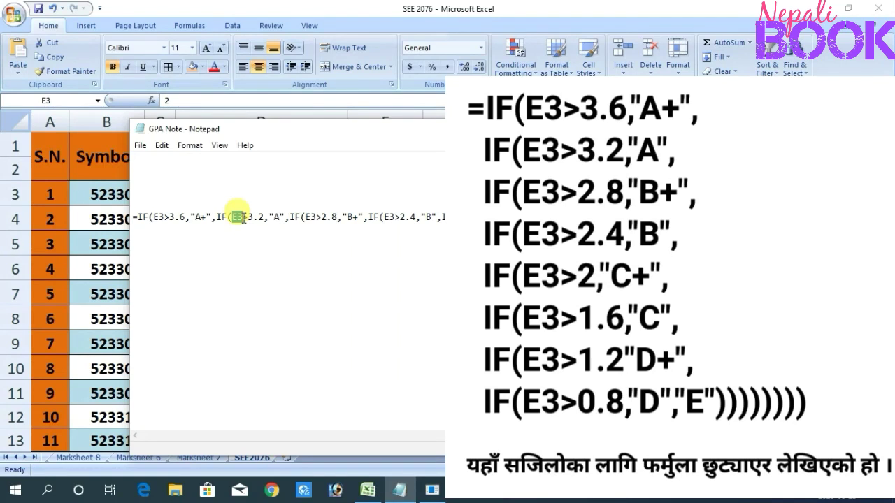
left_click_drag(286, 130, 293, 264)
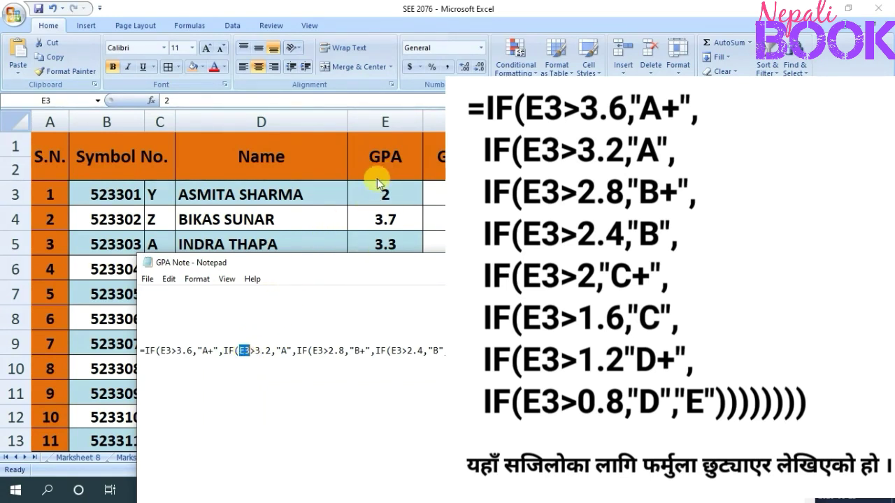
mouse_move(363, 263)
left_mouse_down()
mouse_move(340, 175)
mouse_move(340, 132)
left_mouse_up()
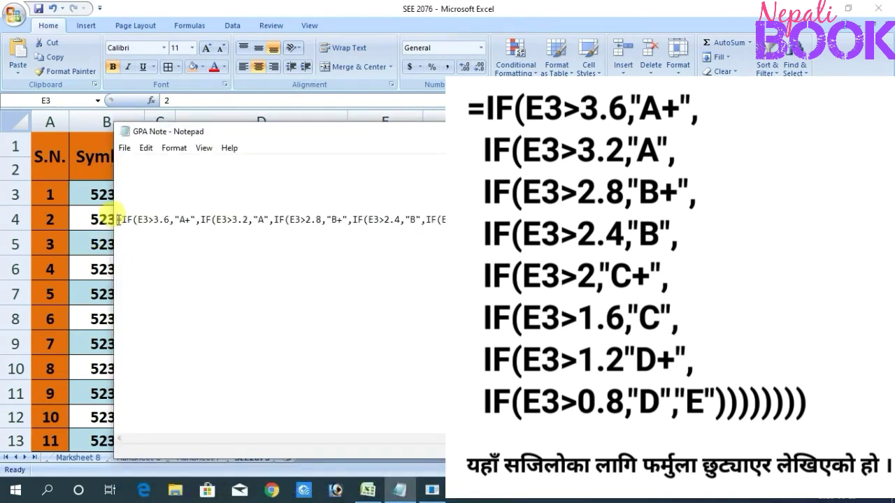
left_click_drag(120, 220, 445, 220)
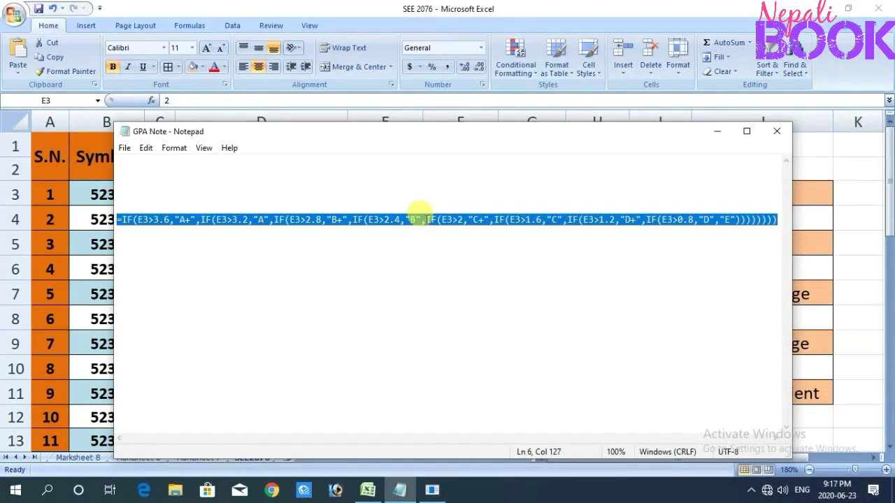
- Copy the selected nested IF formula, minimize Notepad and select Grade cell F3
right_click(425, 220)
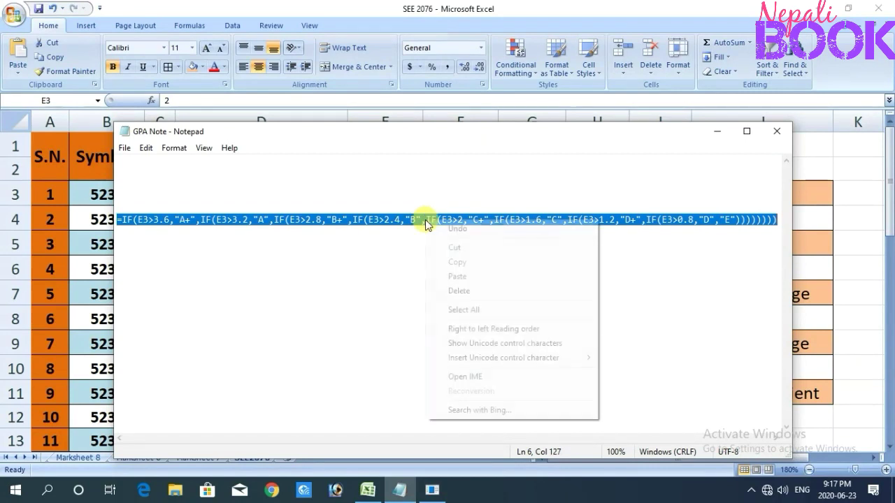
left_click(454, 263)
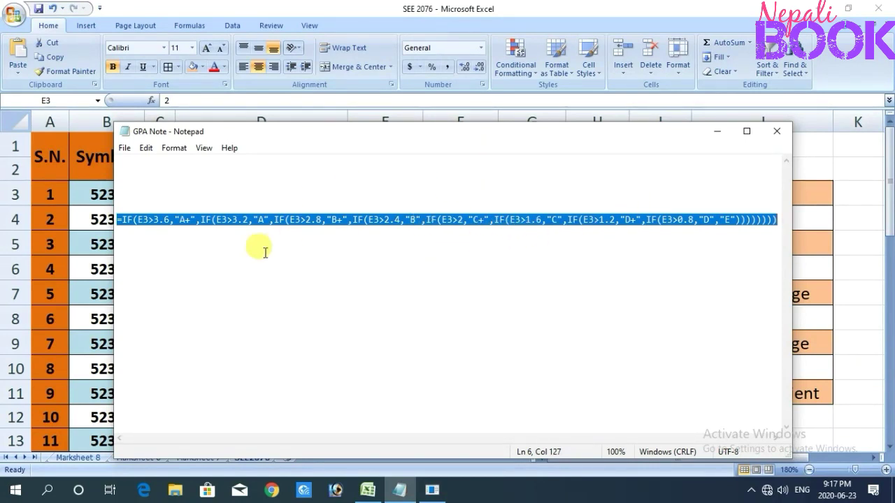
left_click(718, 133)
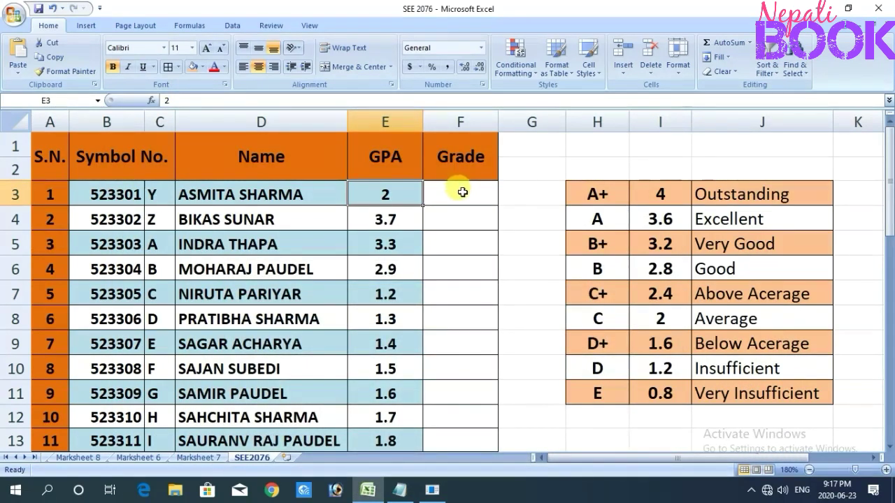
left_click(462, 192)
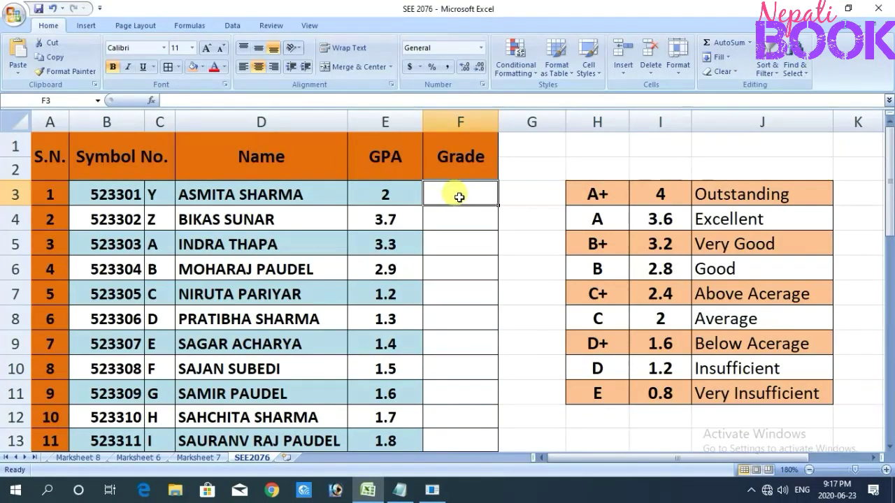
- Paste into F3 and retype it as =IF(E3>3.6,"A+",IF(E3>3.2,"A",…) so F3 returns C
key("ctrl+v")
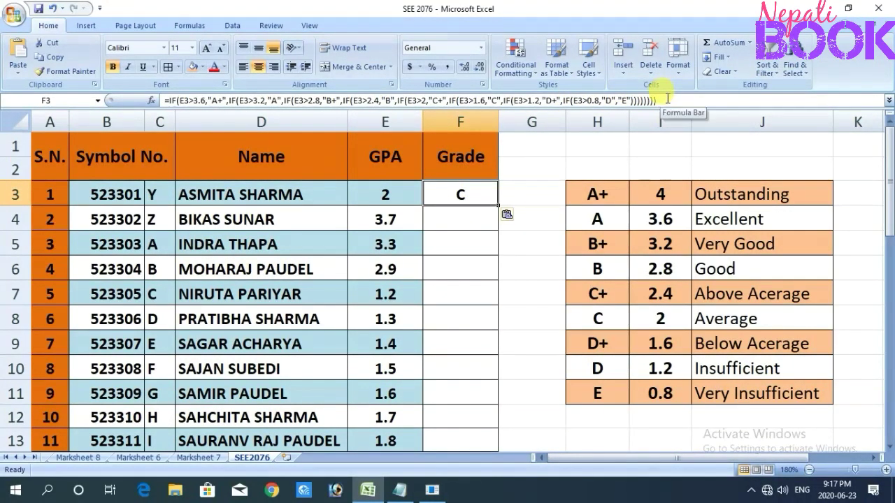
left_click_drag(657, 100, 183, 100)
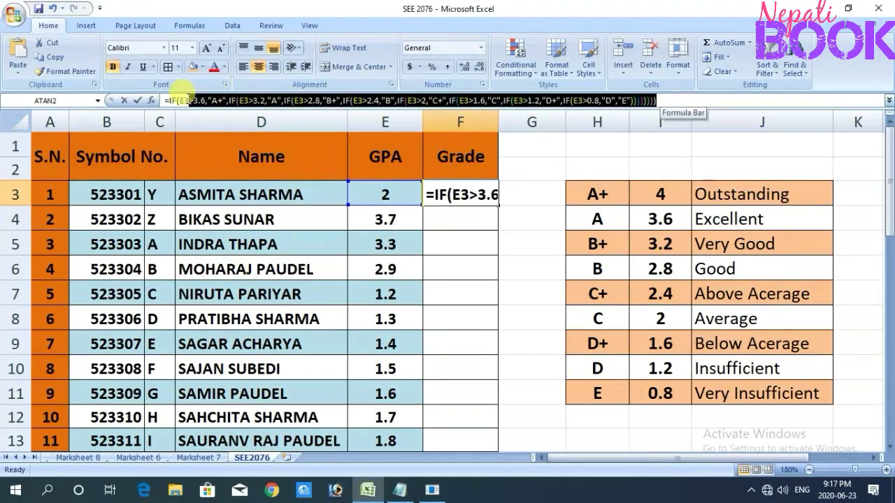
key("BackSpace")
type("=IF")
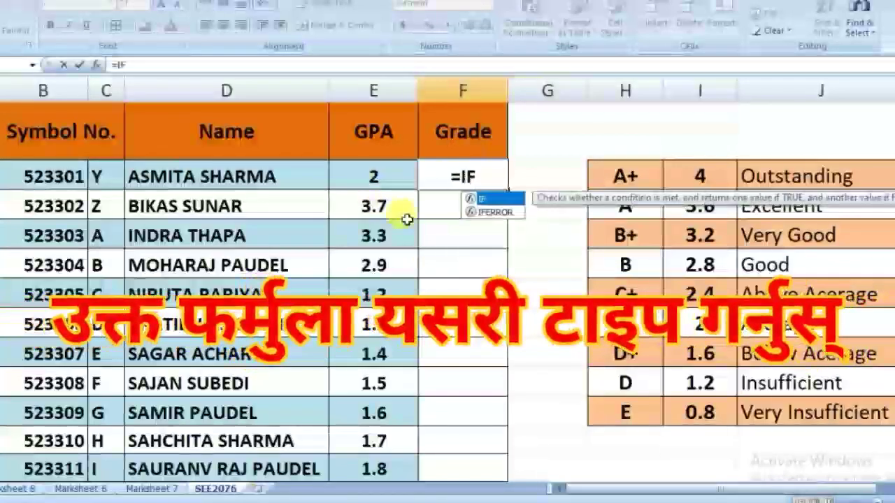
type("(")
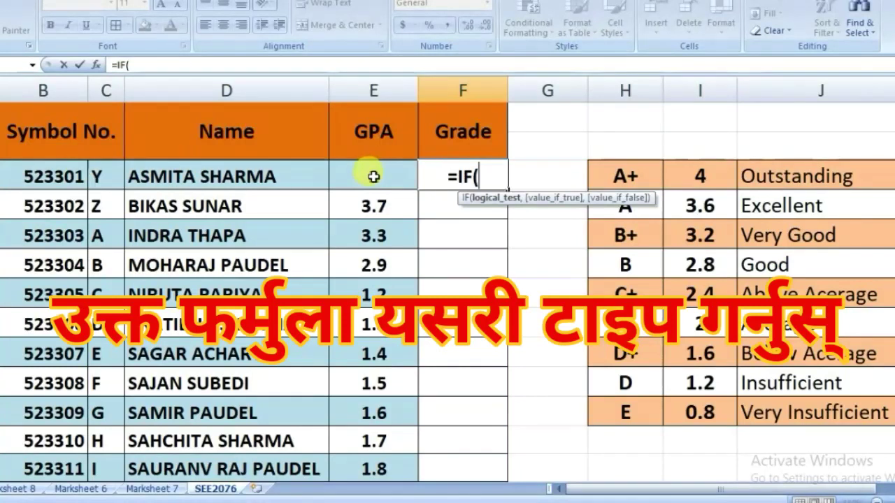
left_click(374, 176)
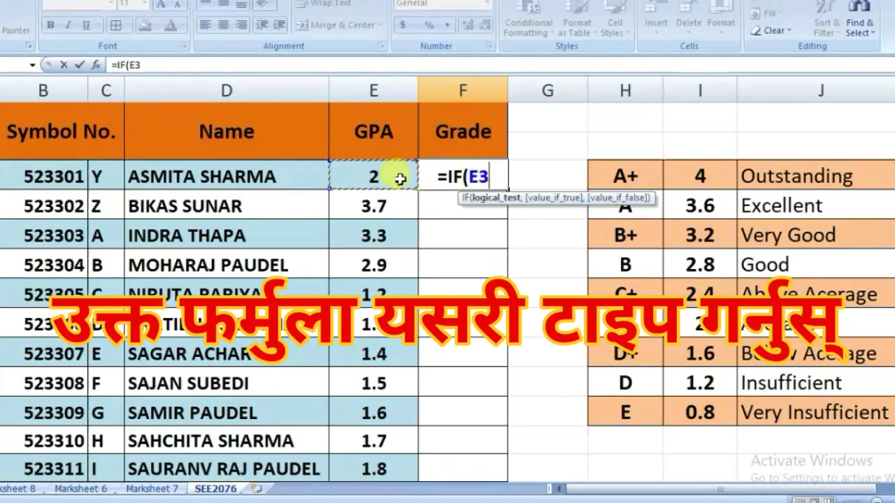
type(">3.6")
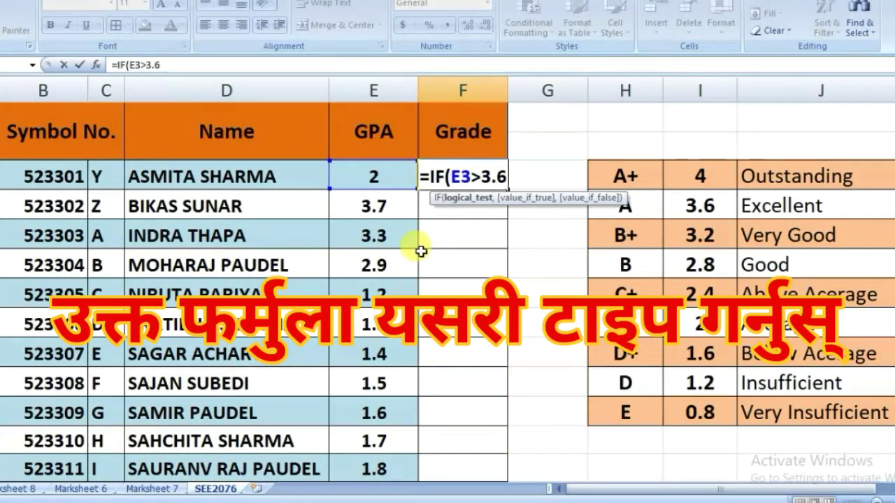
type(",\"A+\"")
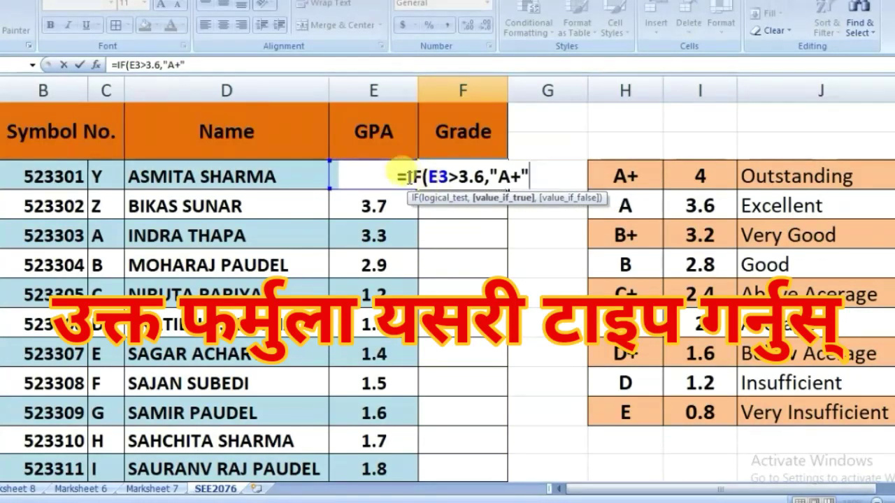
type(",")
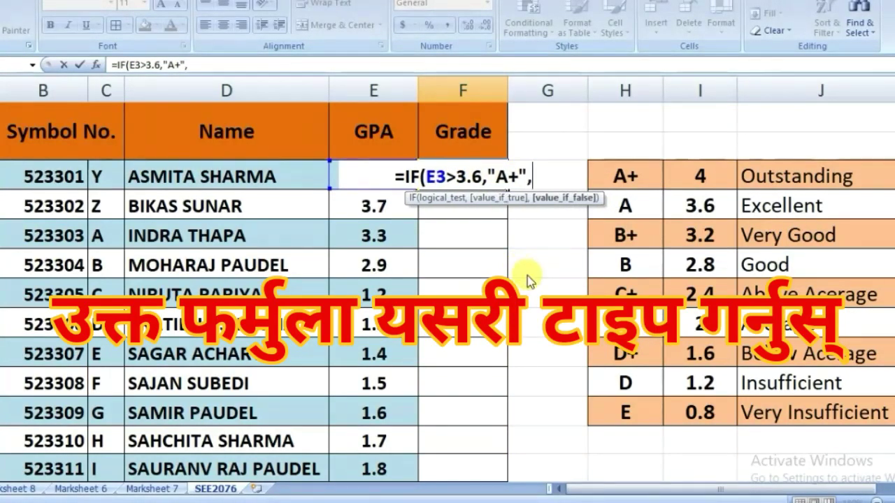
type("IF(E3>")
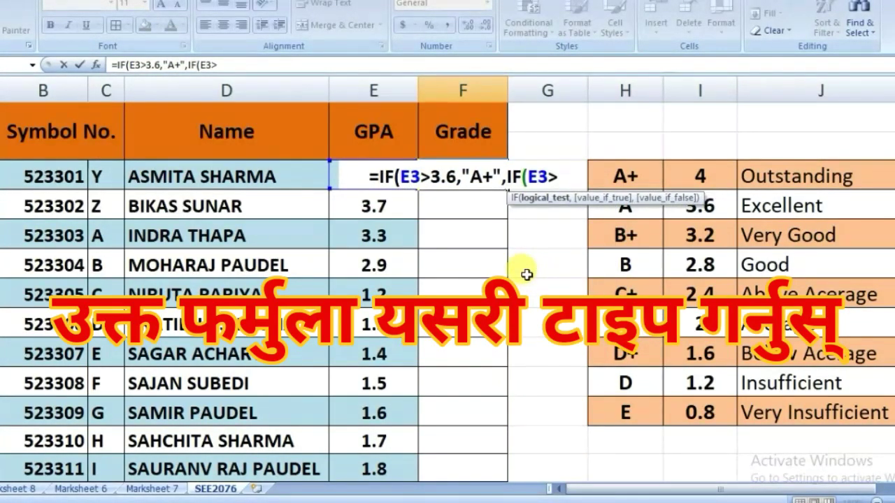
type("3.2,\"A")
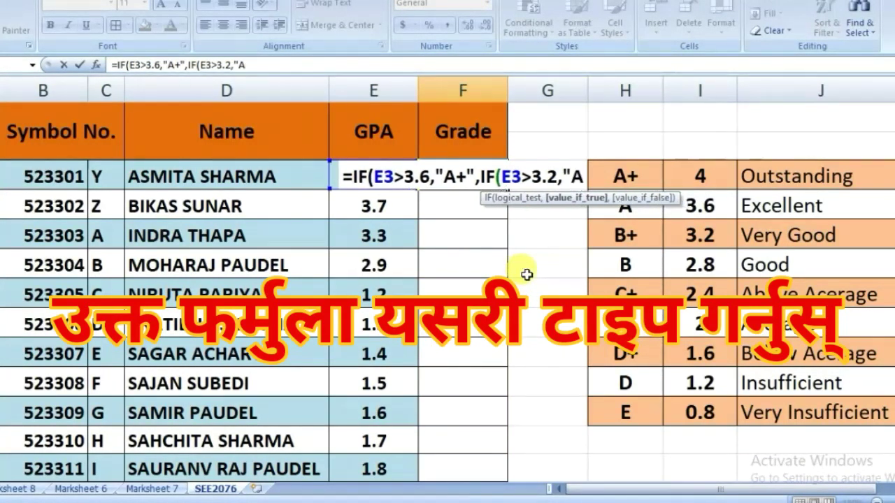
type("\",IF")
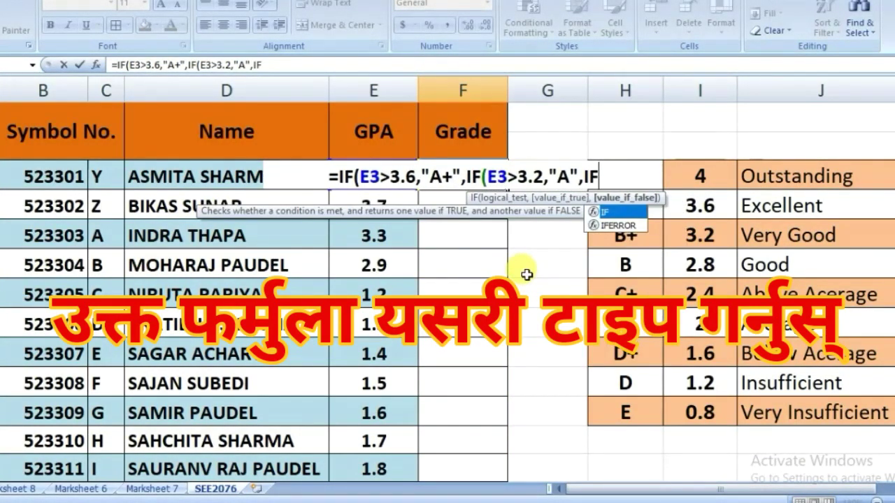
type("(E3>2")
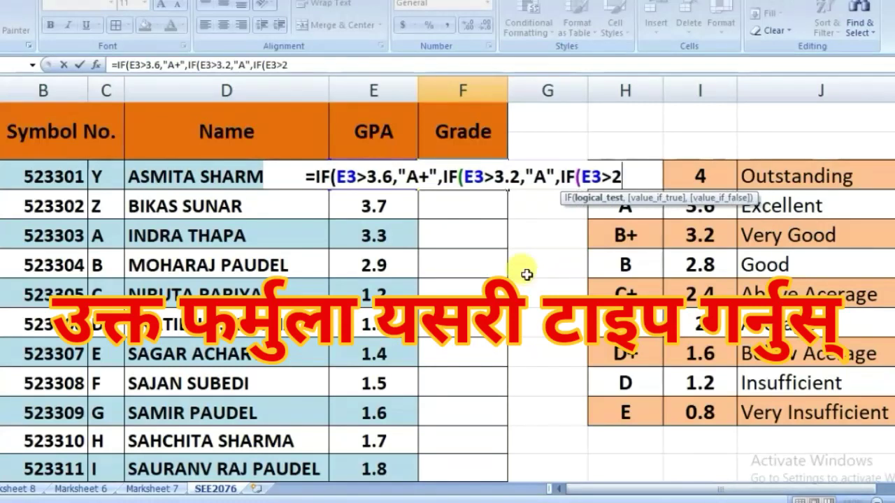
type(".8")
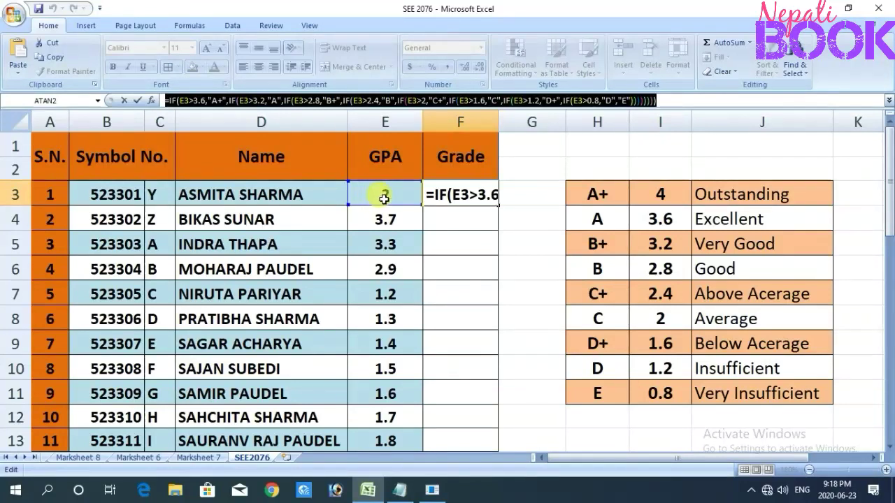
left_click(465, 199)
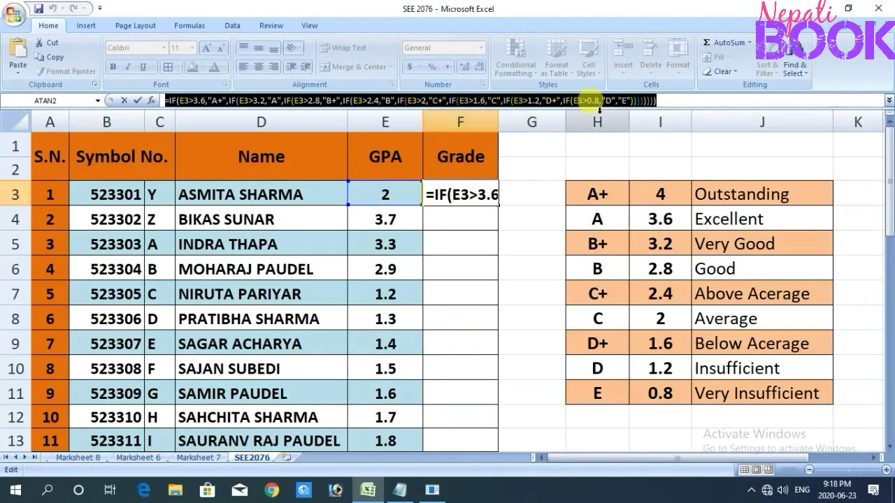
left_click(667, 104)
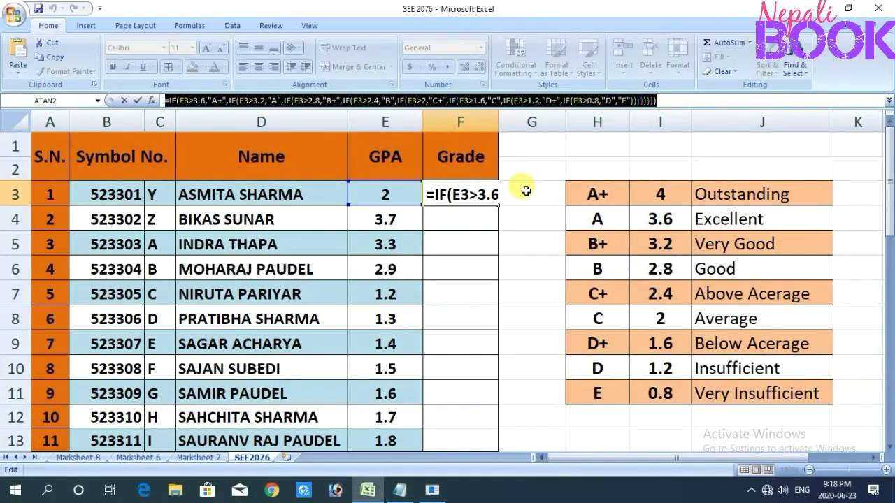
key("Return")
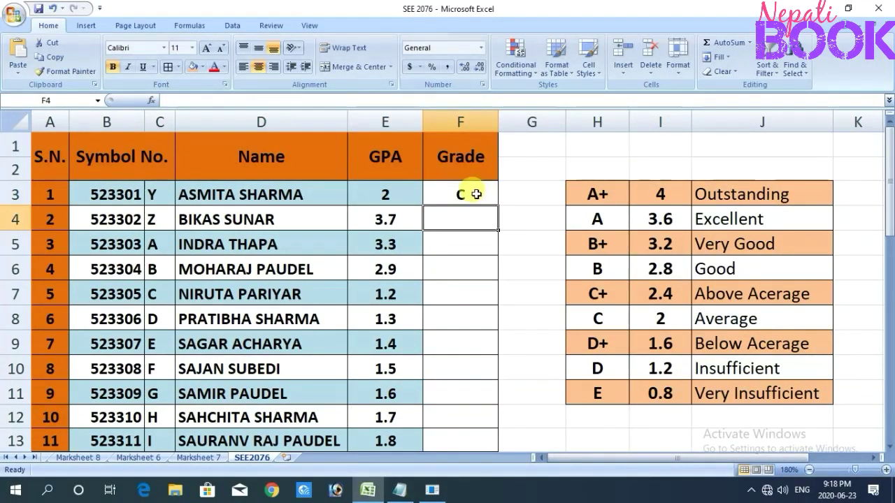
left_click(471, 195)
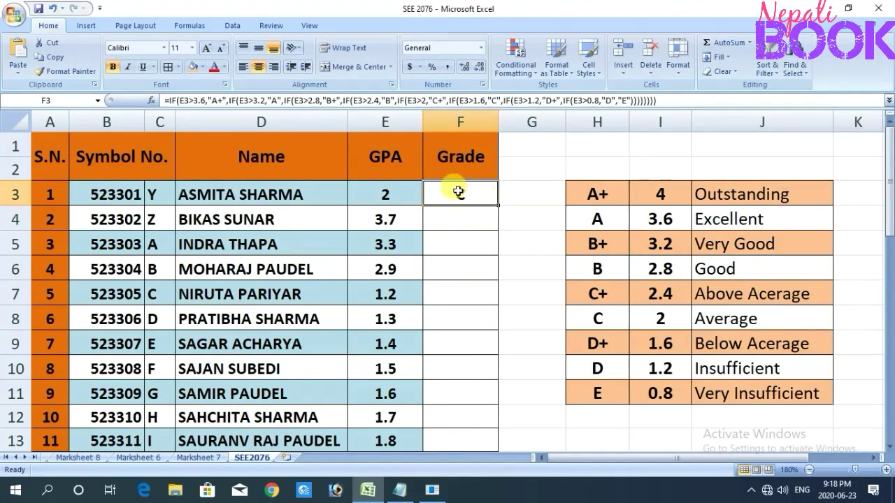
- Verify F3's C for GPA 2 against the grade table's C row with threshold 2
left_click(406, 195)
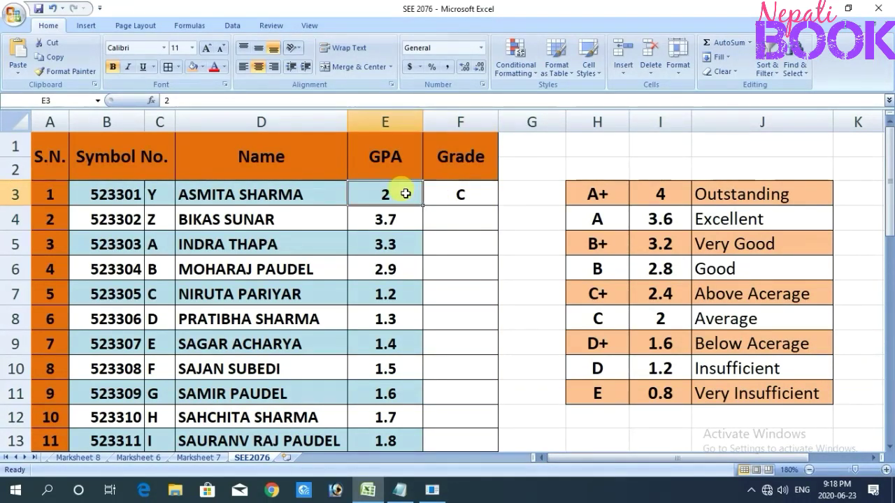
left_click(458, 195)
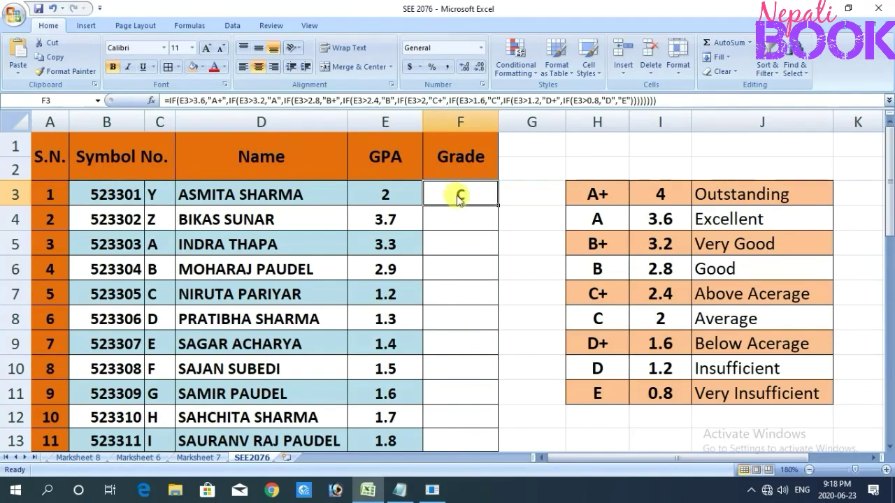
left_click(596, 319)
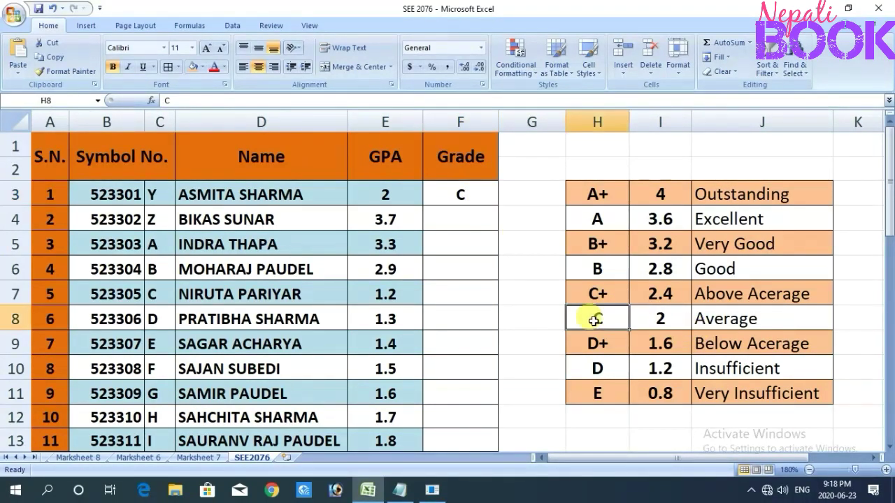
left_click_drag(596, 318, 777, 324)
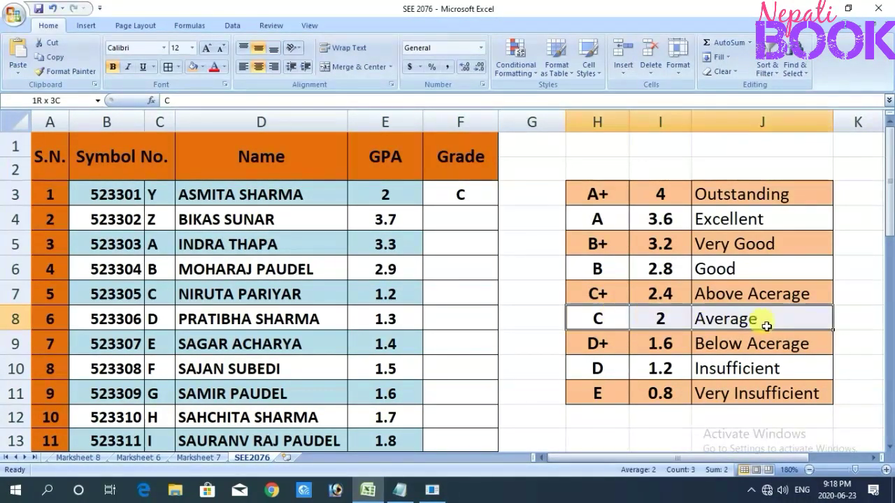
left_click(668, 320)
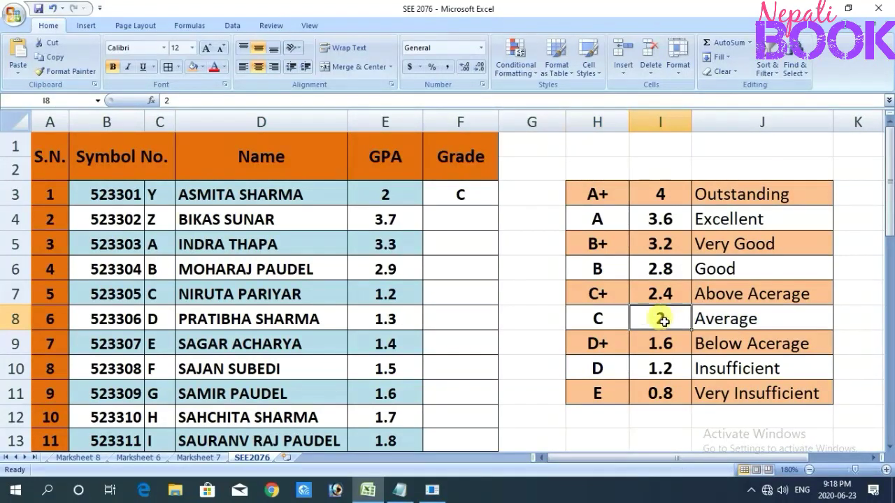
left_click(595, 319)
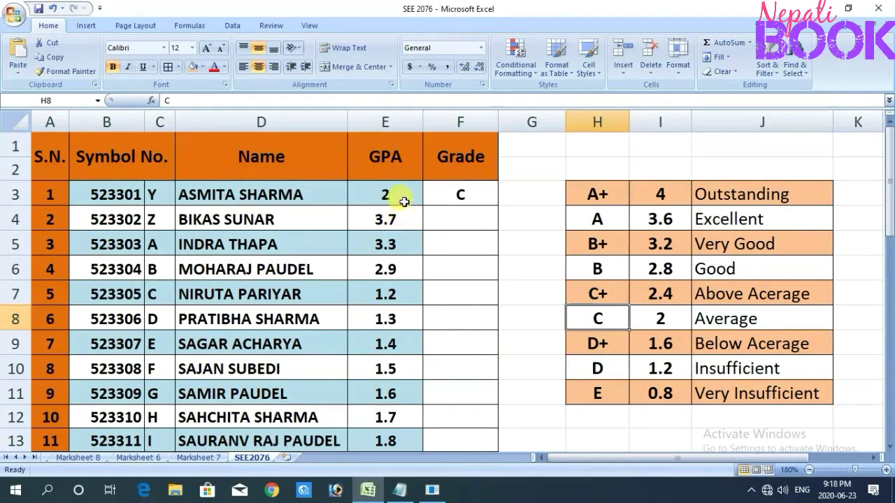
left_click(458, 195)
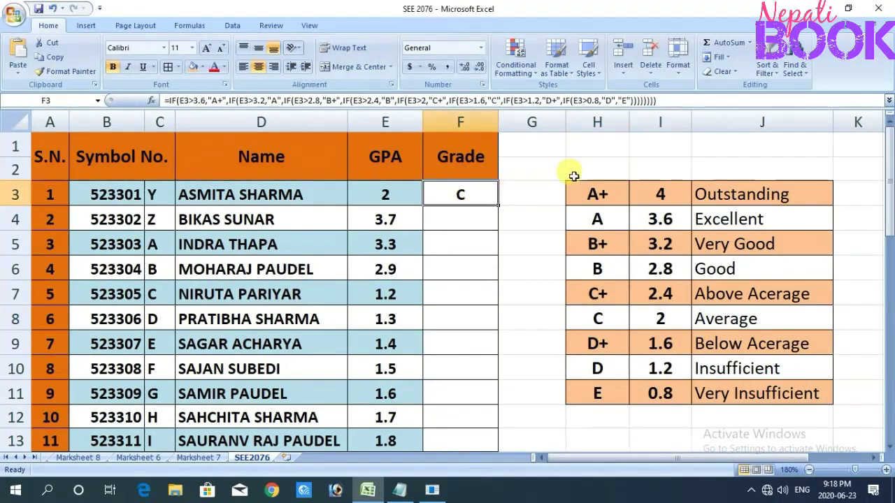
left_click(543, 218)
left_click(472, 196)
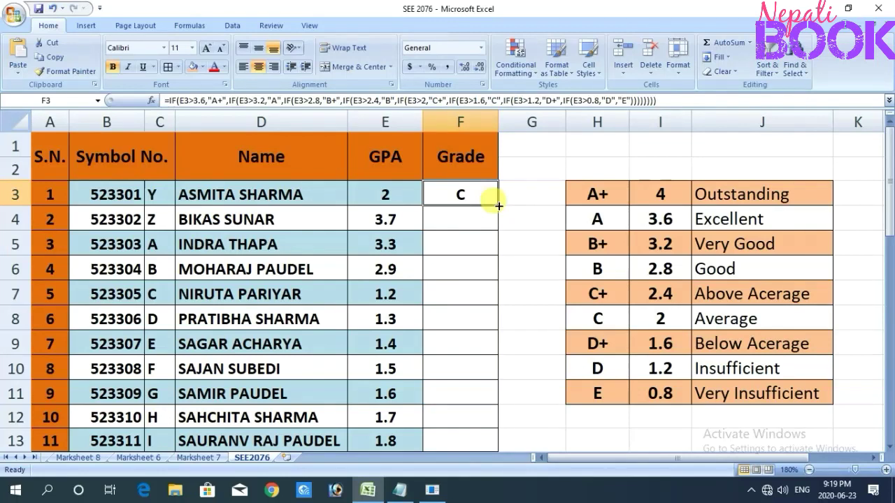
- Fill F3's grade formula down to the last student, then recheck E3 and F3
left_click_drag(499, 206, 499, 461)
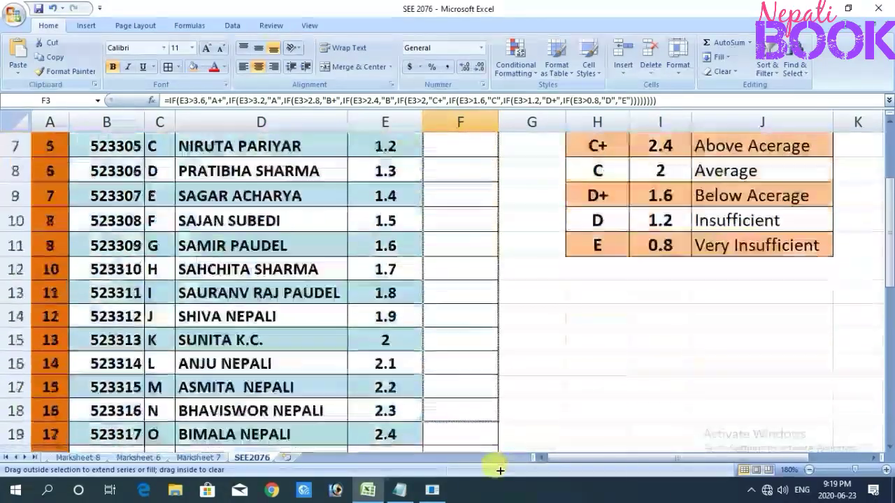
mouse_move(499, 462)
left_mouse_down()
mouse_move(500, 471)
mouse_move(492, 459)
mouse_move(495, 389)
left_mouse_up()
scroll(493, 374, "up", 6)
scroll(489, 365, "up", 2)
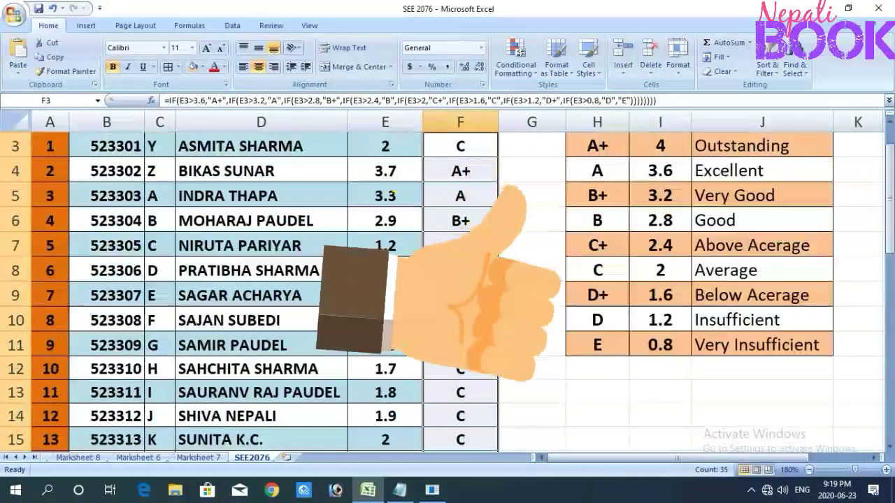
scroll(378, 234, "up", 1)
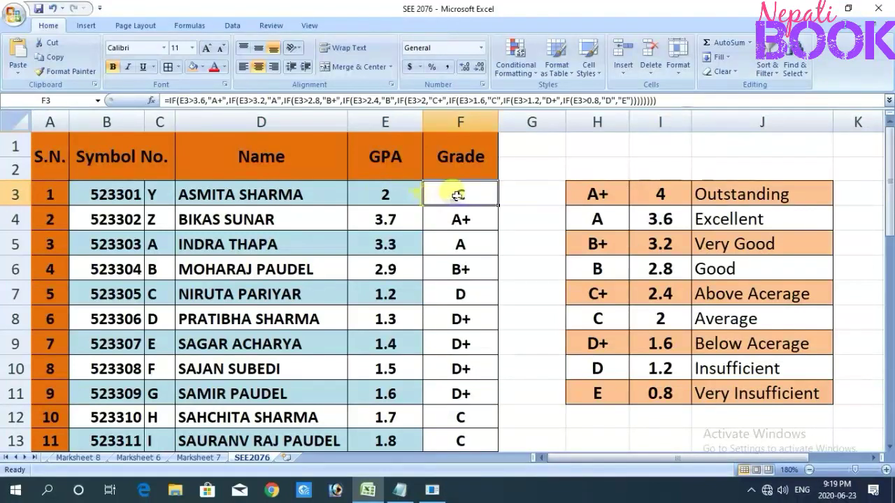
left_click(385, 192)
left_click(461, 196)
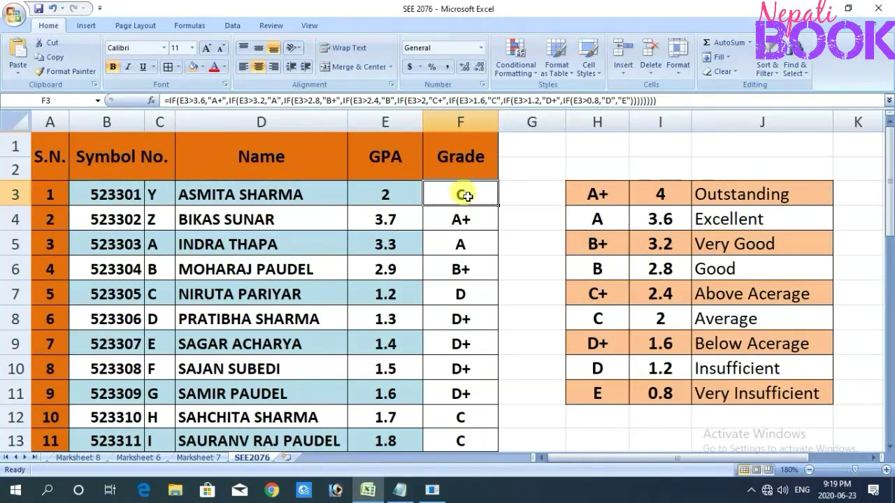
double_click(183, 102)
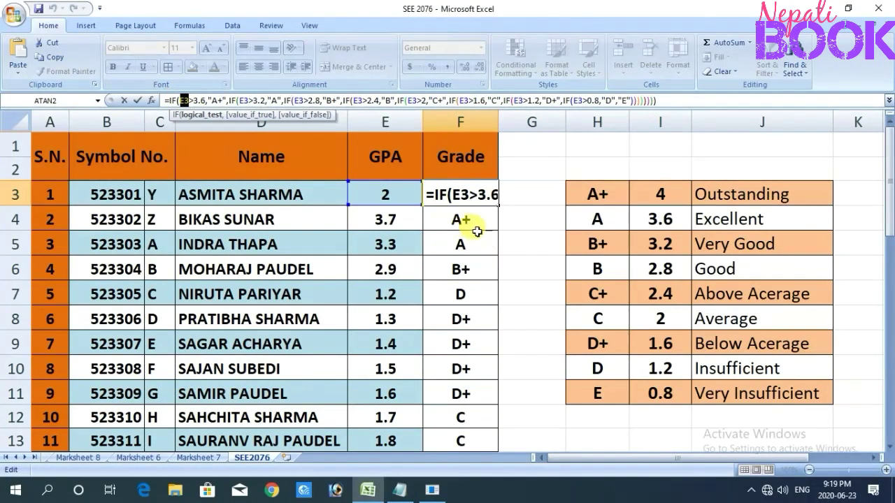
key("Return")
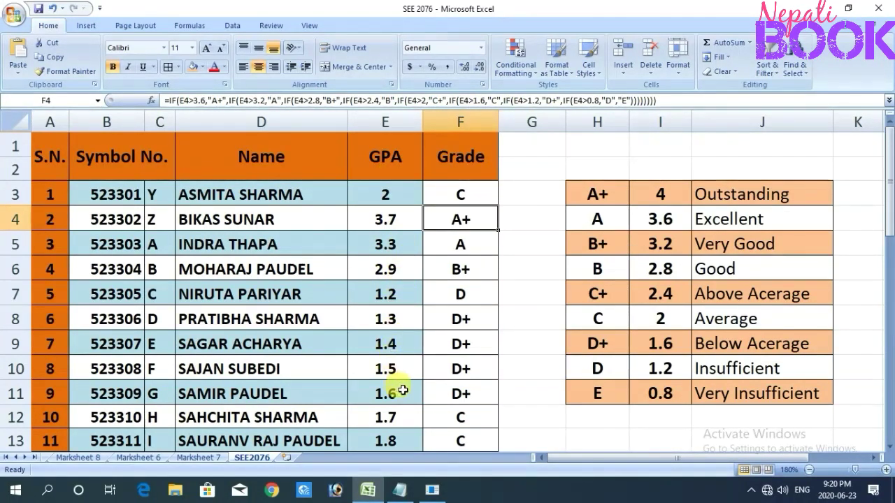
left_click(441, 191)
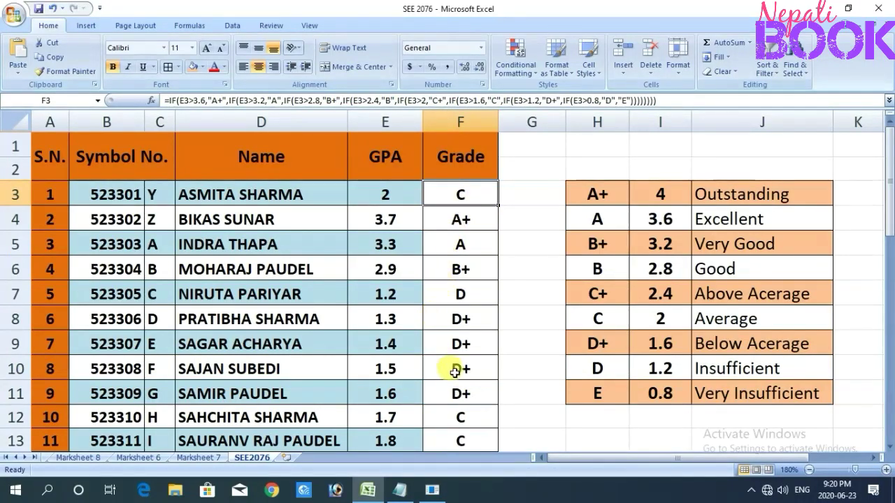
scroll(468, 378, "down", 2)
scroll(468, 374, "up", 1)
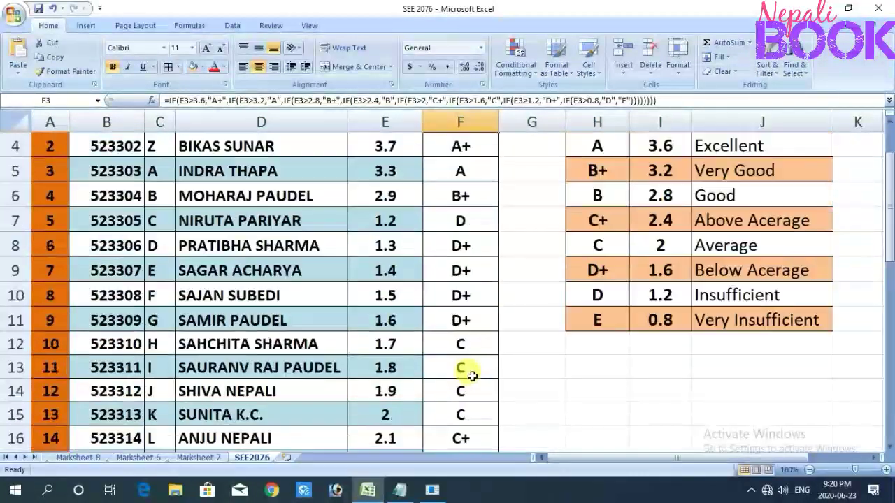
scroll(465, 369, "up", 1)
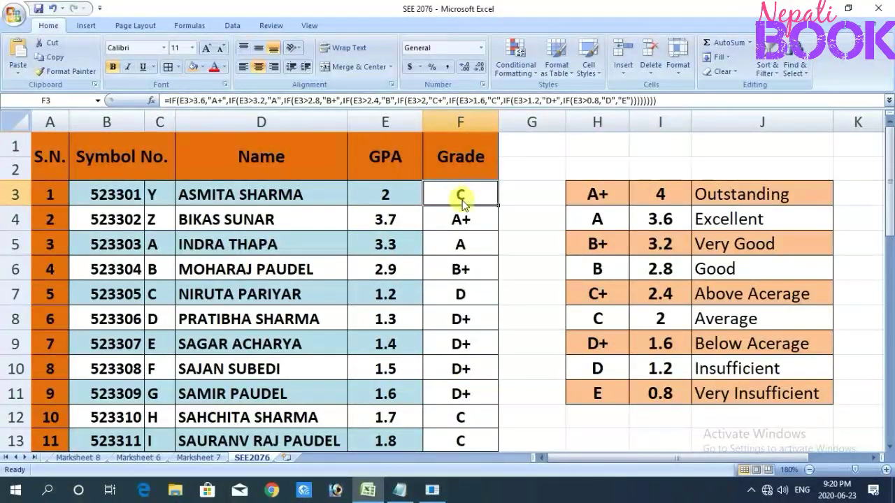
left_click(397, 193)
left_click(478, 194)
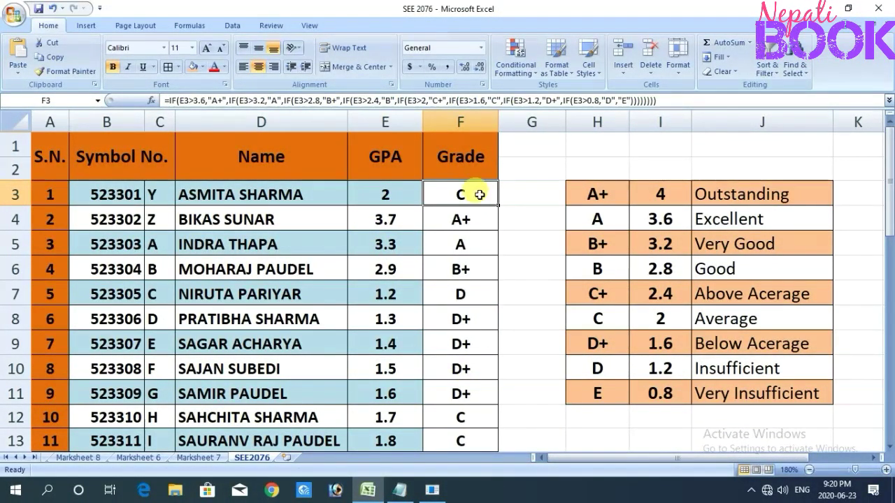
scroll(465, 233, "down", 2)
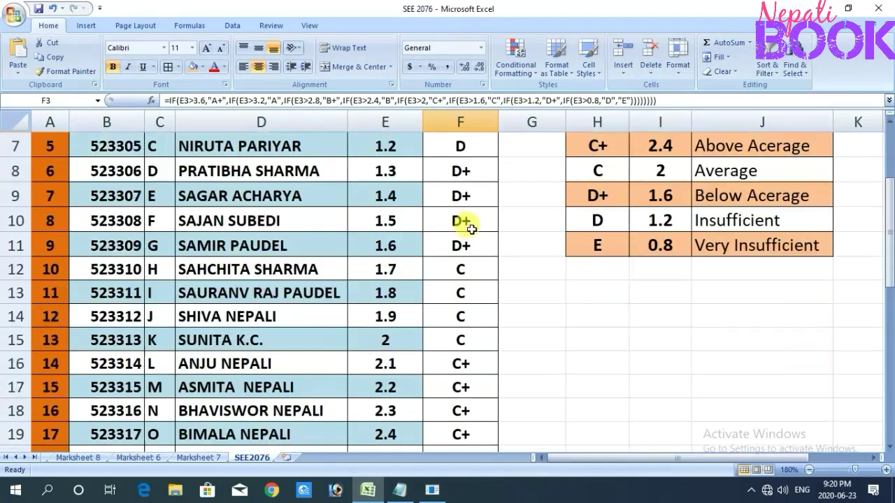
scroll(465, 231, "down", 4)
scroll(471, 233, "up", 3)
scroll(472, 233, "up", 3)
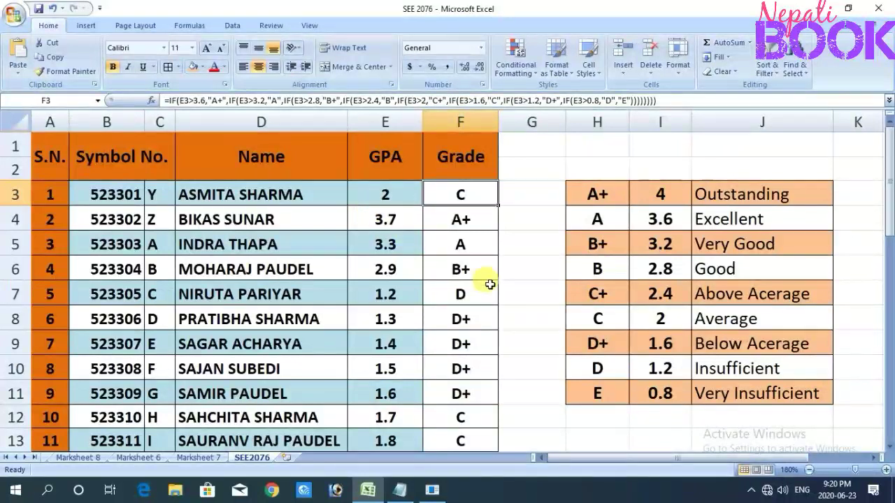
scroll(475, 286, "down", 6)
scroll(465, 236, "down", 5)
scroll(468, 300, "up", 2)
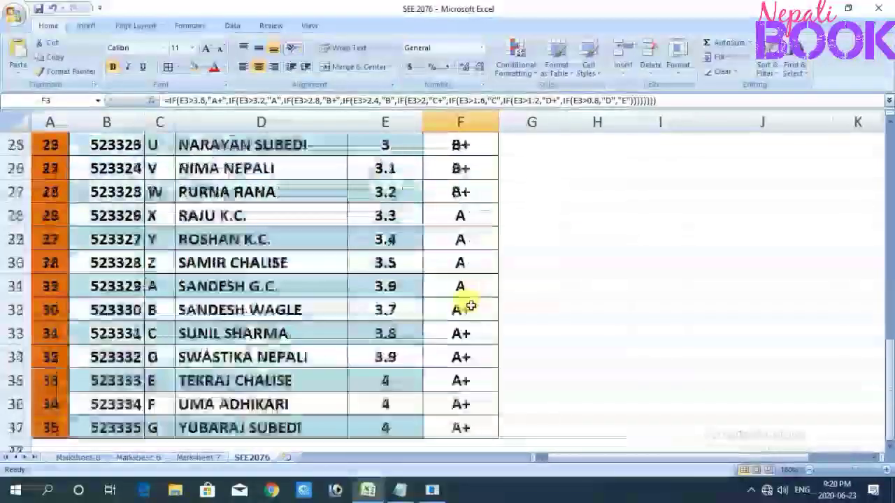
scroll(463, 238, "up", 2)
scroll(469, 305, "up", 2)
scroll(465, 301, "down", 3)
scroll(468, 304, "down", 1)
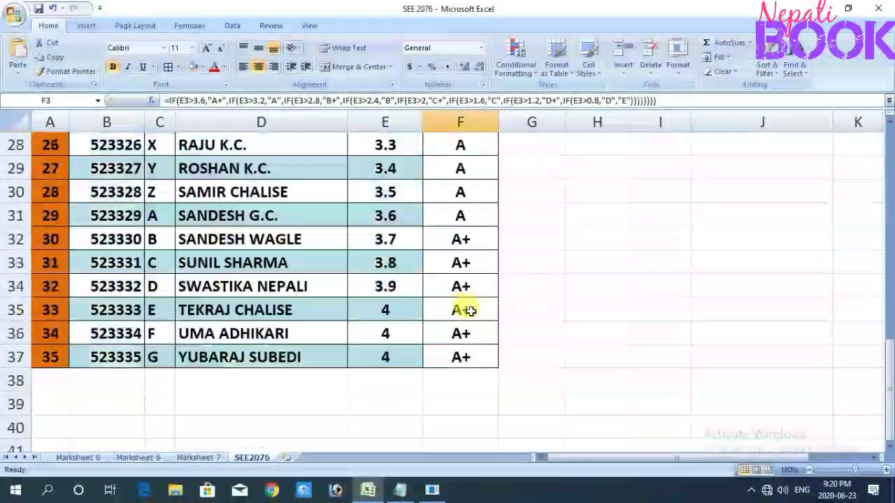
scroll(471, 313, "down", 2)
scroll(471, 313, "up", 1)
scroll(470, 309, "up", 3)
scroll(469, 309, "up", 2)
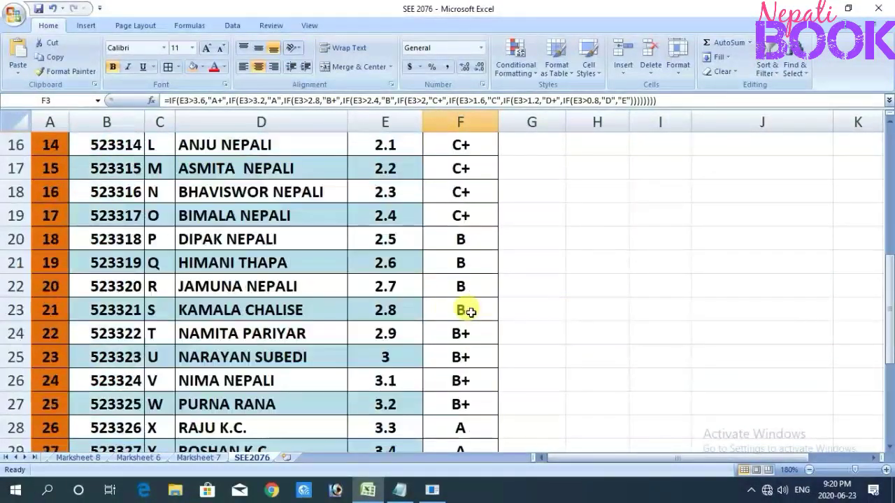
scroll(470, 312, "up", 4)
scroll(470, 313, "up", 1)
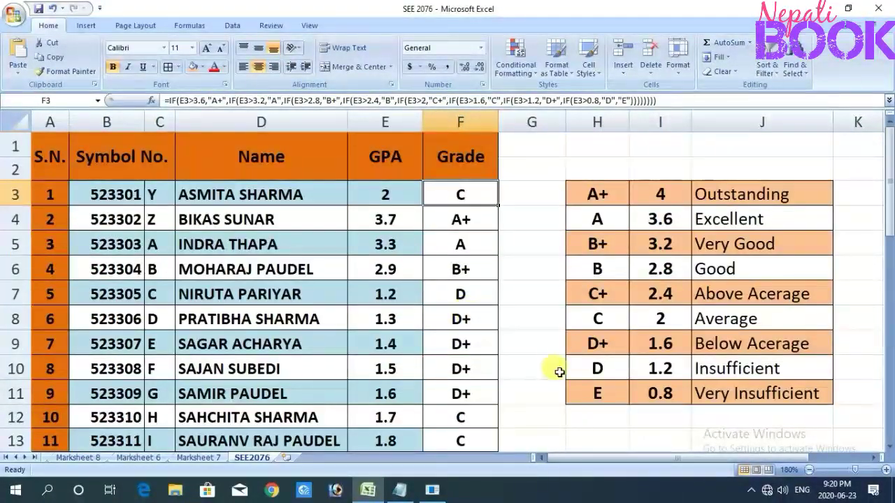
scroll(296, 246, "down", 3)
scroll(294, 239, "down", 3)
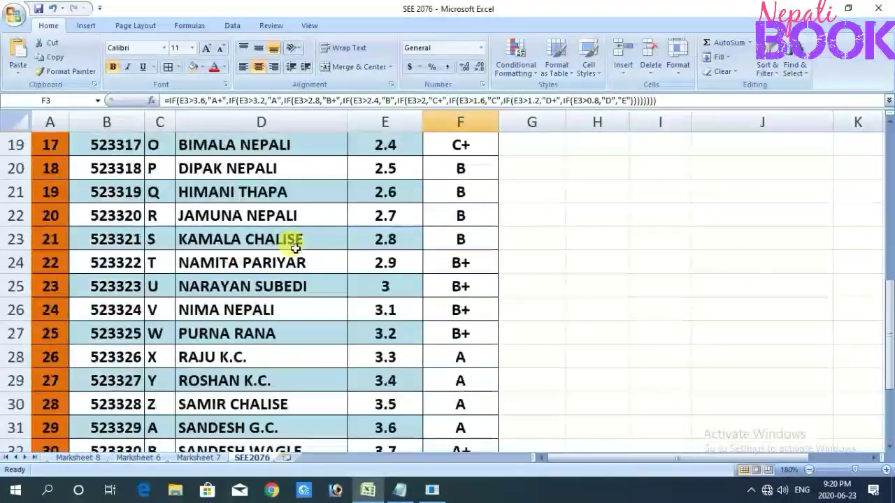
scroll(294, 233, "down", 3)
scroll(294, 253, "up", 2)
scroll(294, 252, "up", 4)
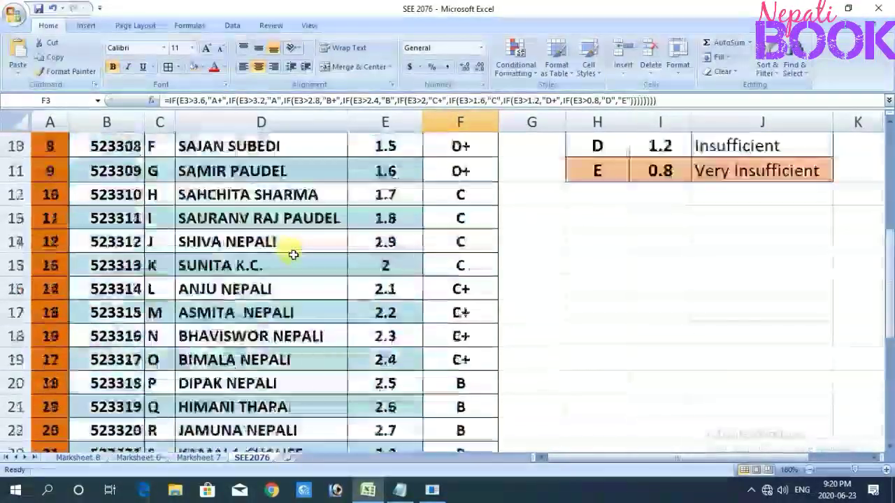
scroll(294, 241, "up", 3)
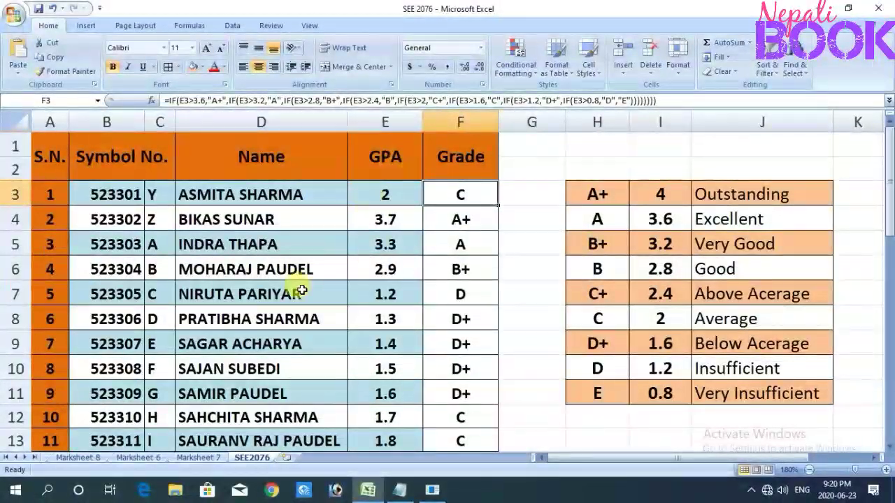
scroll(296, 230, "down", 4)
scroll(240, 310, "down", 4)
scroll(219, 302, "up", 5)
scroll(217, 293, "up", 3)
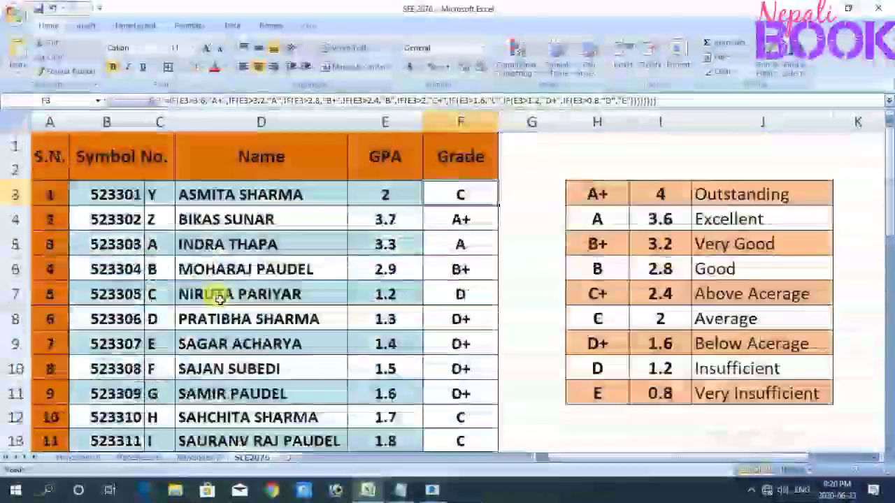
scroll(216, 293, "down", 2)
scroll(220, 301, "down", 4)
scroll(219, 301, "up", 3)
scroll(209, 296, "up", 3)
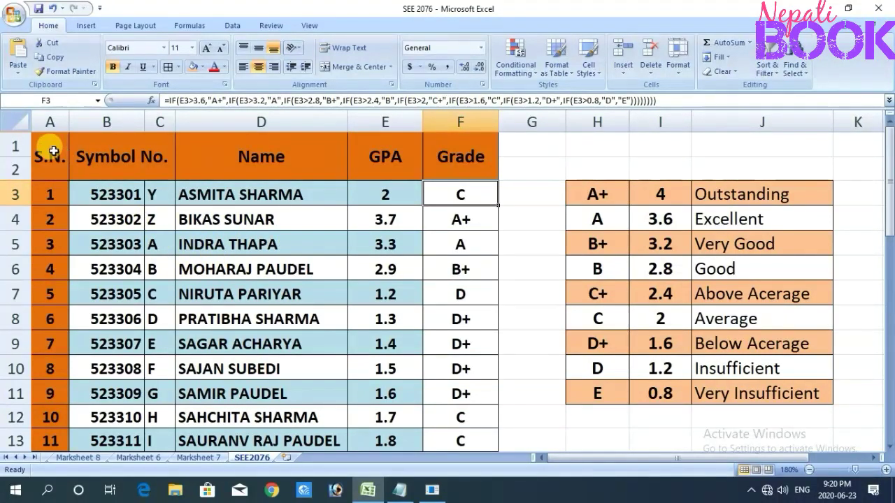
mouse_move(44, 143)
left_mouse_down()
mouse_move(327, 164)
mouse_move(473, 157)
mouse_move(464, 149)
left_mouse_up()
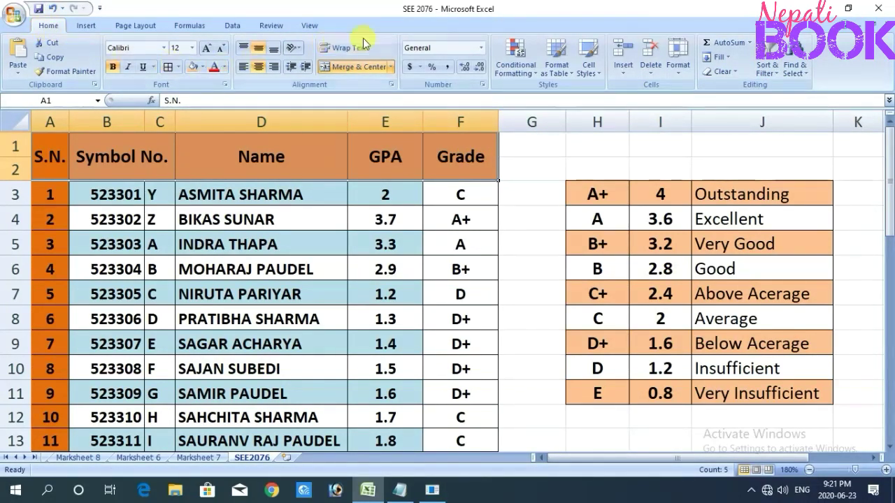
- Apply Sort & Filter > Filter, then select the S.N., Symbol No., Name and GPA headers
left_click(776, 73)
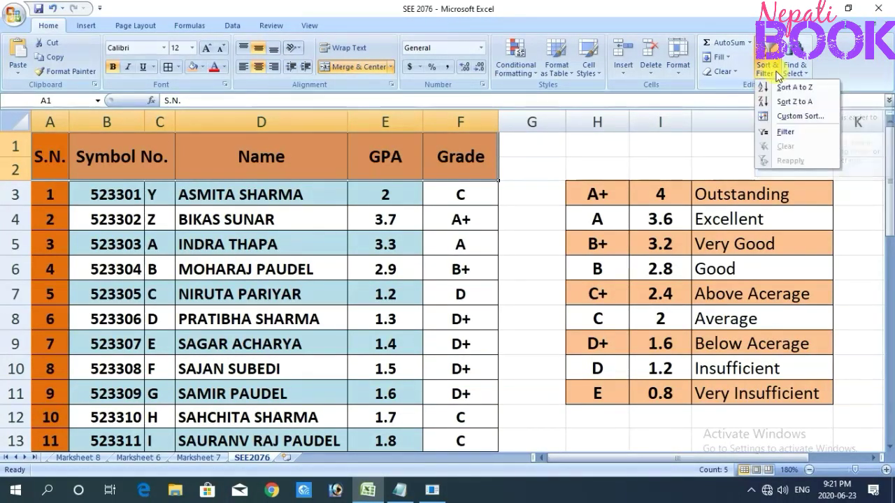
left_click(783, 133)
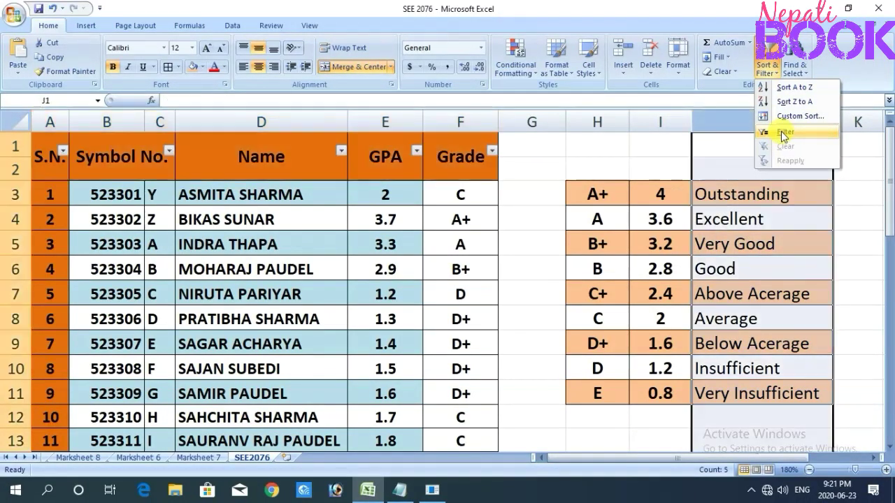
left_click(763, 123)
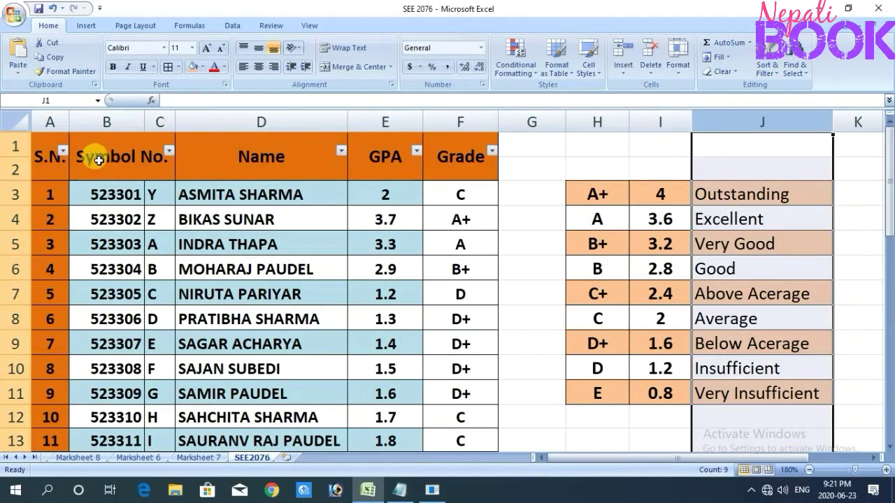
left_click_drag(53, 151, 462, 156)
left_click(124, 169)
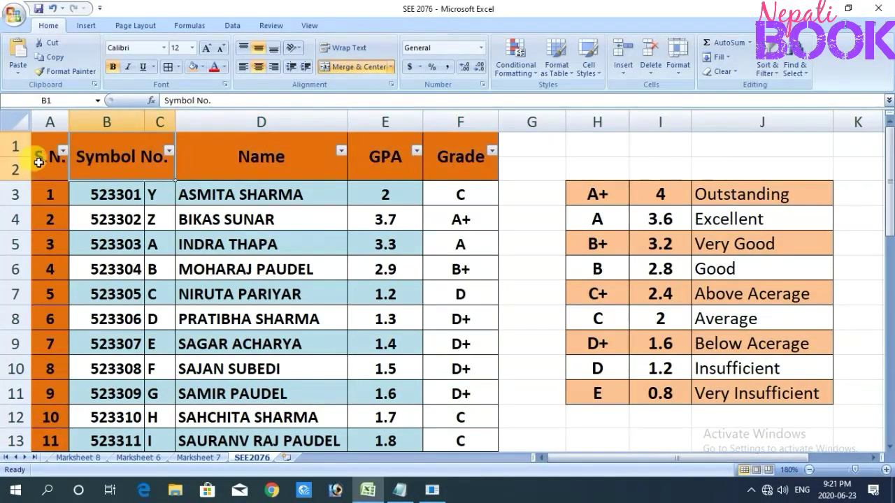
left_click(64, 163)
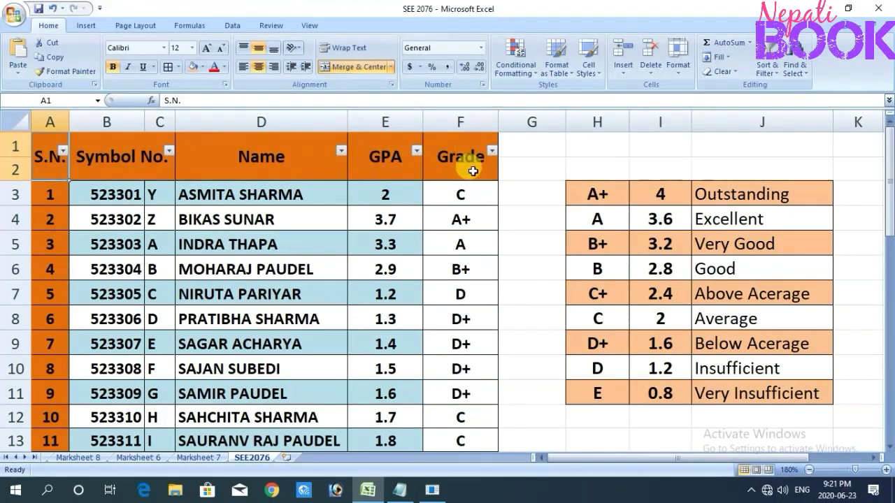
left_click(218, 155)
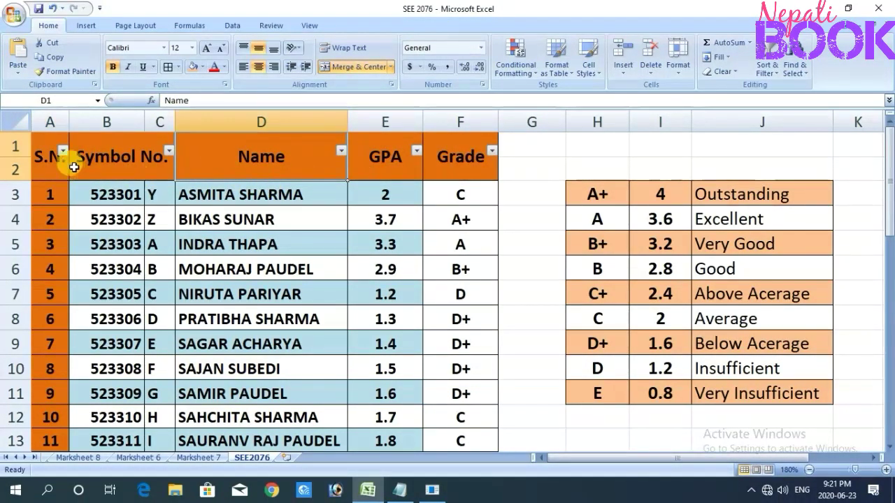
left_click(376, 161)
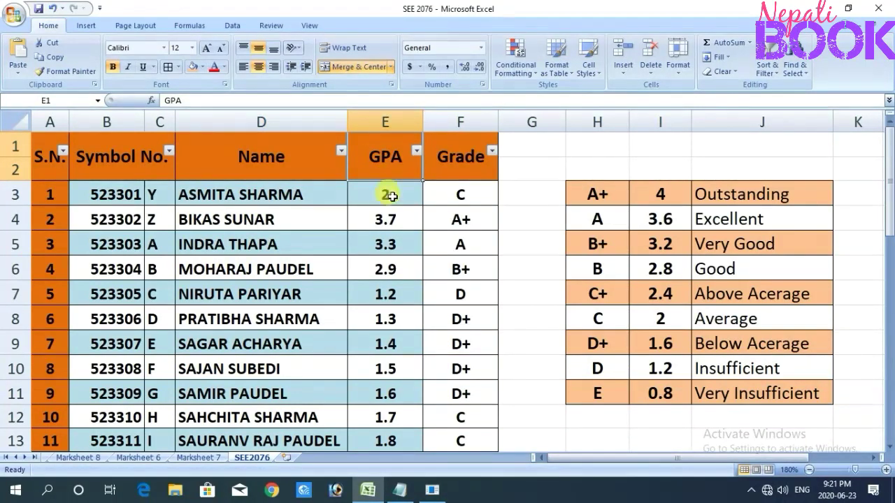
scroll(407, 197, "down", 1)
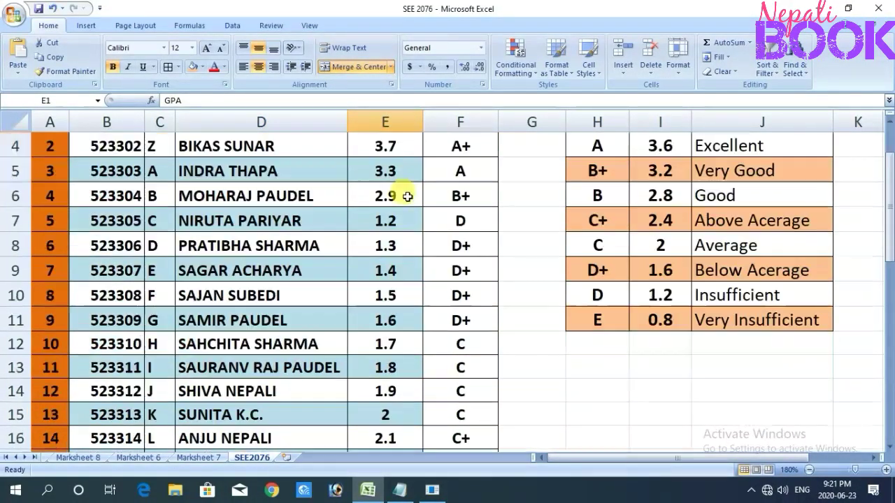
scroll(406, 197, "down", 1)
scroll(405, 197, "up", 2)
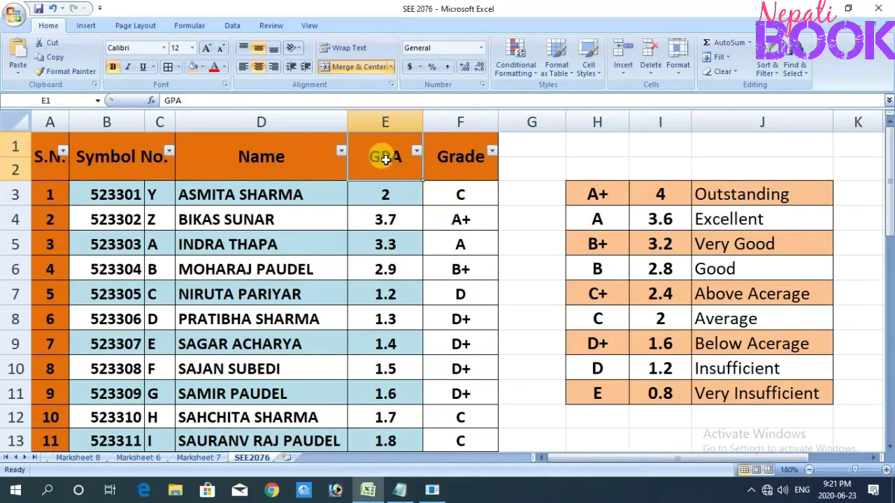
- Sort the students by GPA from largest to smallest using the GPA column's filter
left_click(380, 193)
left_click(386, 158)
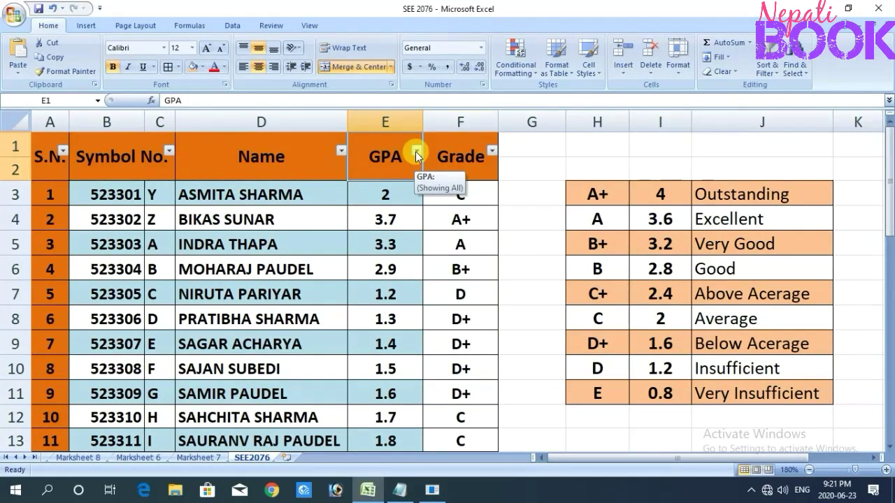
left_click(416, 155)
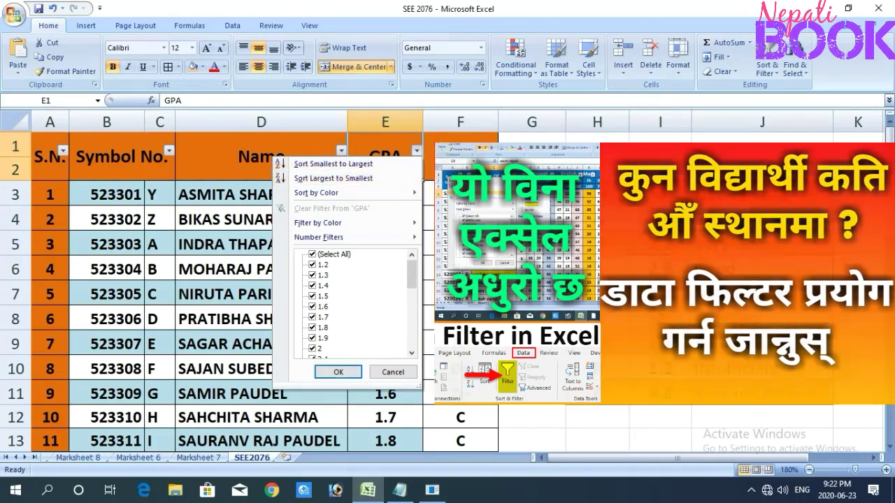
left_click(376, 159)
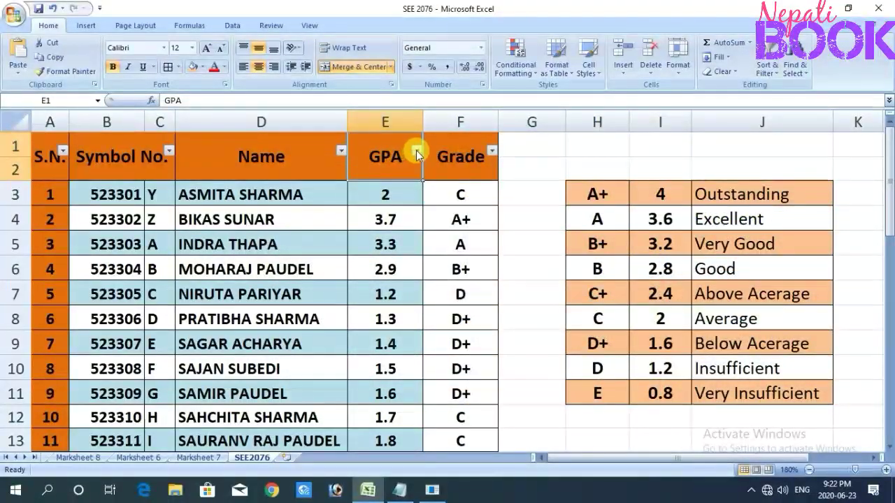
left_click(417, 152)
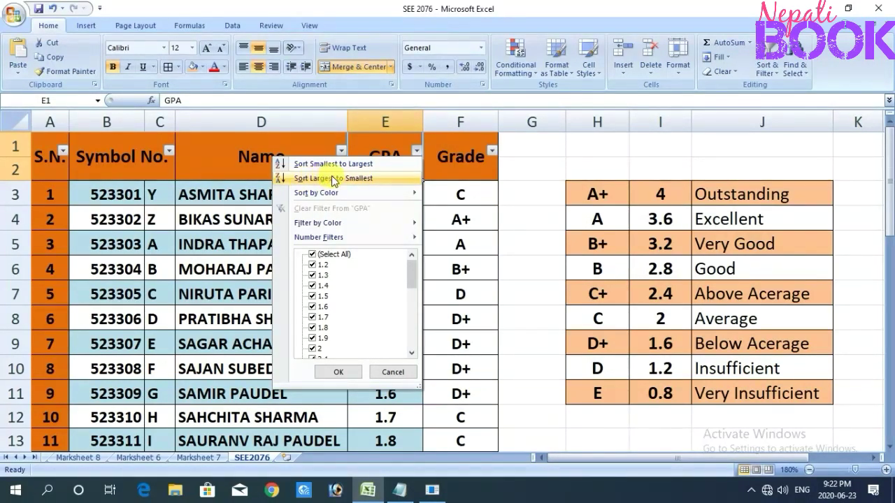
left_click(334, 179)
left_click(381, 192)
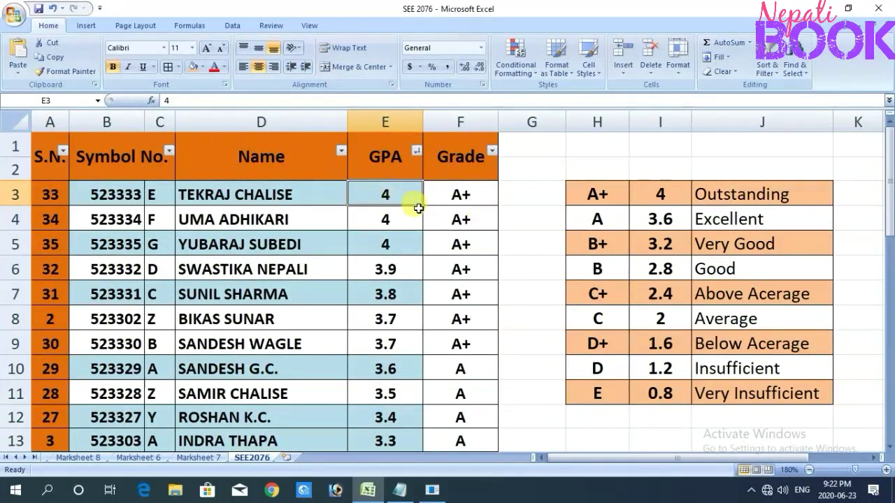
key("Down")
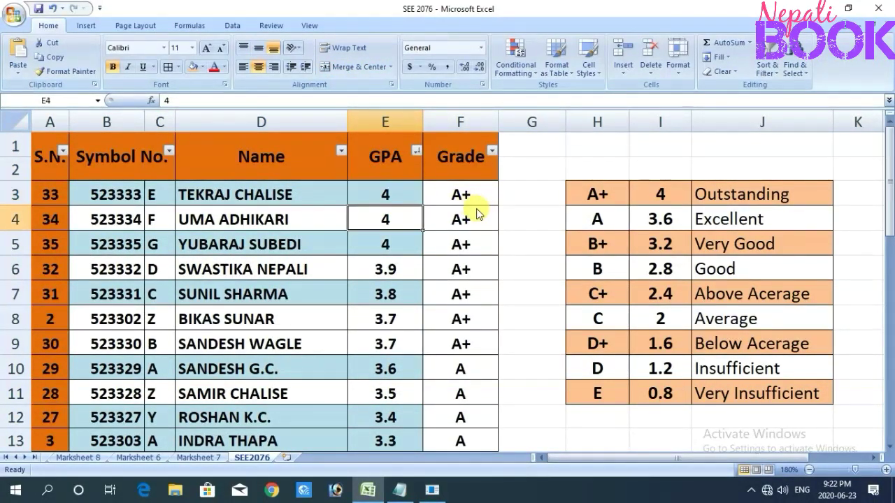
key("Down")
key("Down")
key("Down")
key("Down")
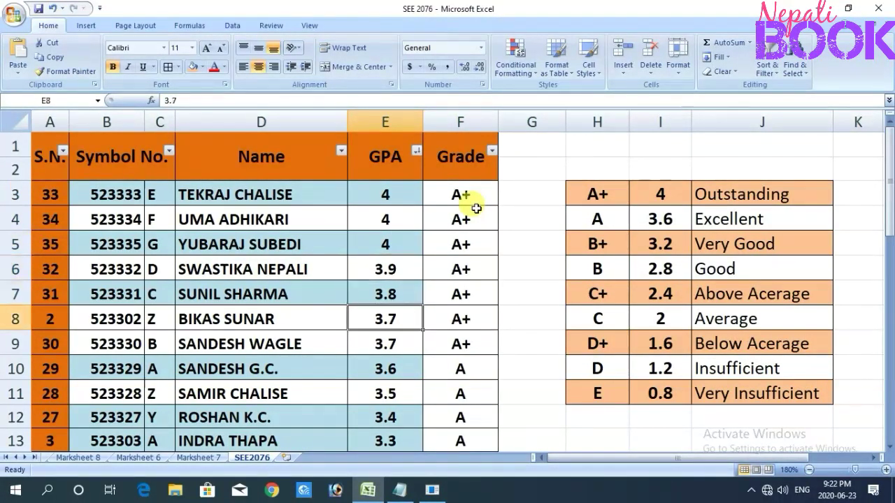
key("Down")
key("Down")
key("Down")
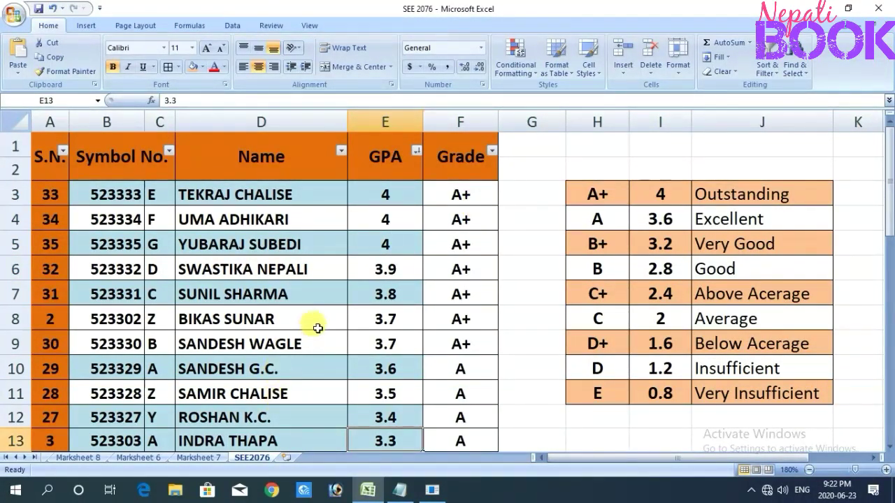
scroll(380, 255, "down", 3)
scroll(385, 257, "down", 2)
scroll(385, 258, "down", 4)
scroll(380, 250, "down", 2)
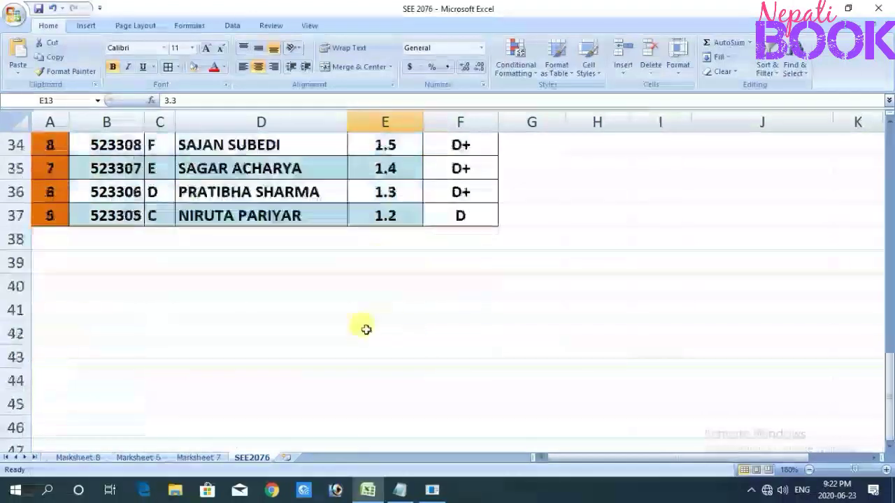
left_click(370, 210)
left_click(381, 199)
scroll(379, 196, "up", 4)
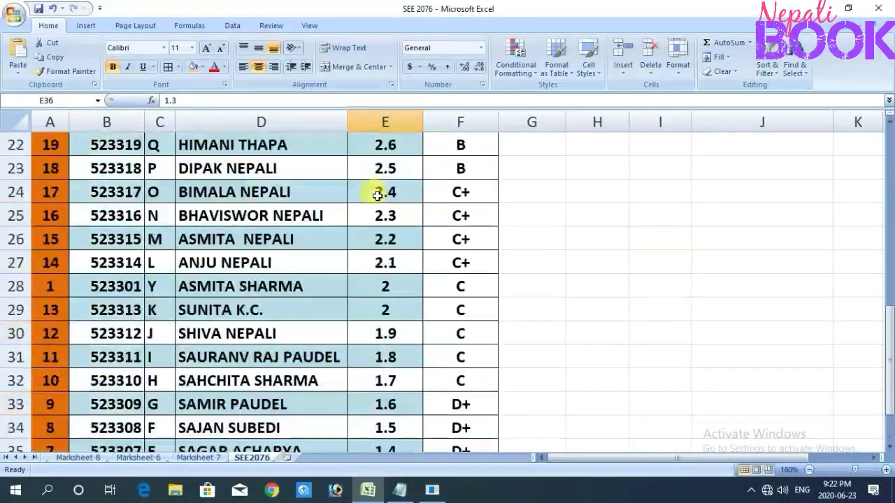
scroll(380, 196, "up", 6)
scroll(376, 196, "up", 1)
left_click_drag(376, 196, 373, 297)
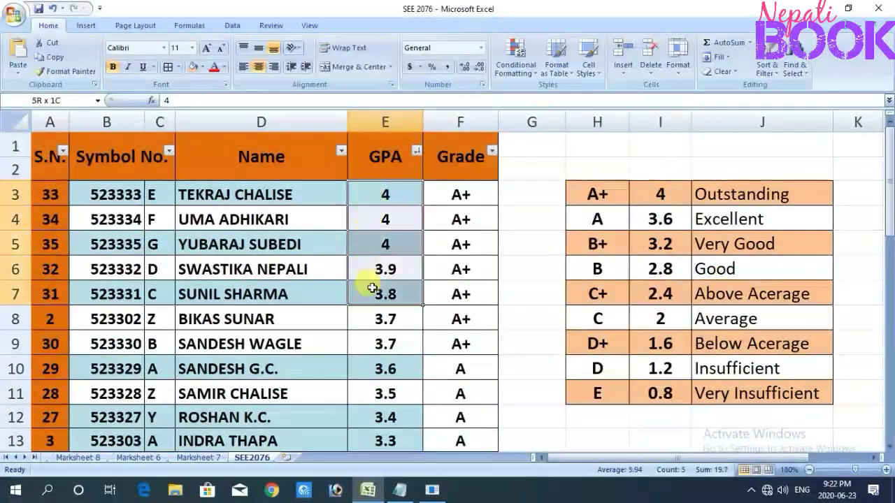
left_click(370, 187)
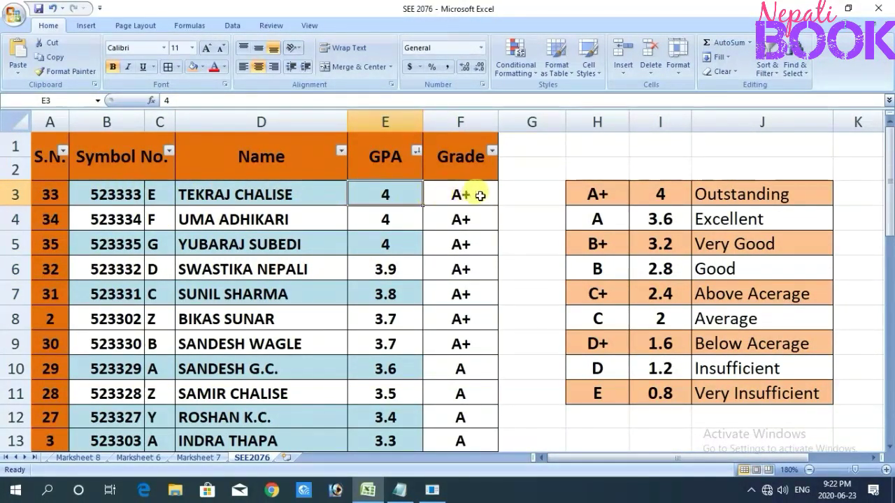
left_click(459, 195)
left_click(371, 219)
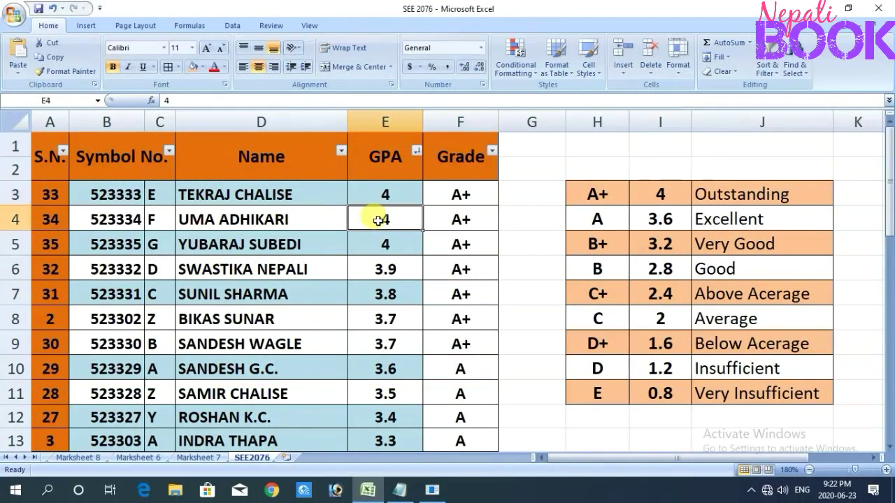
scroll(411, 273, "down", 2)
left_click(385, 244)
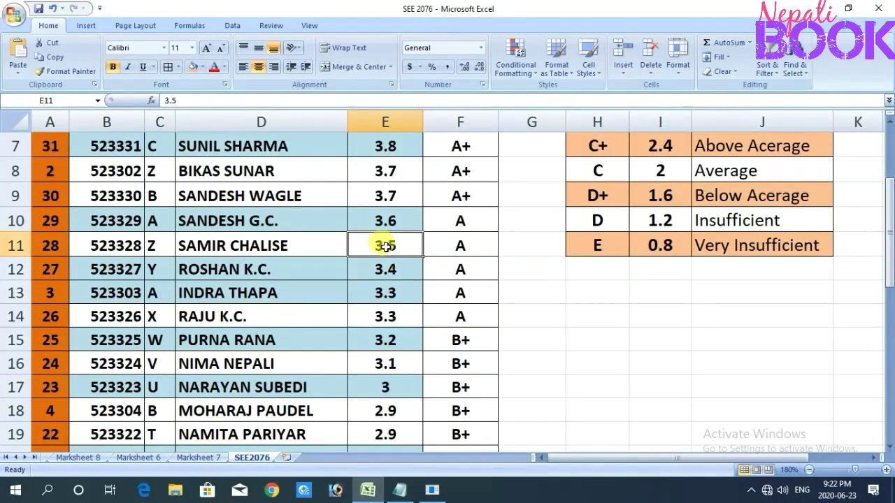
left_click(443, 244)
scroll(456, 265, "up", 2)
left_click(514, 192)
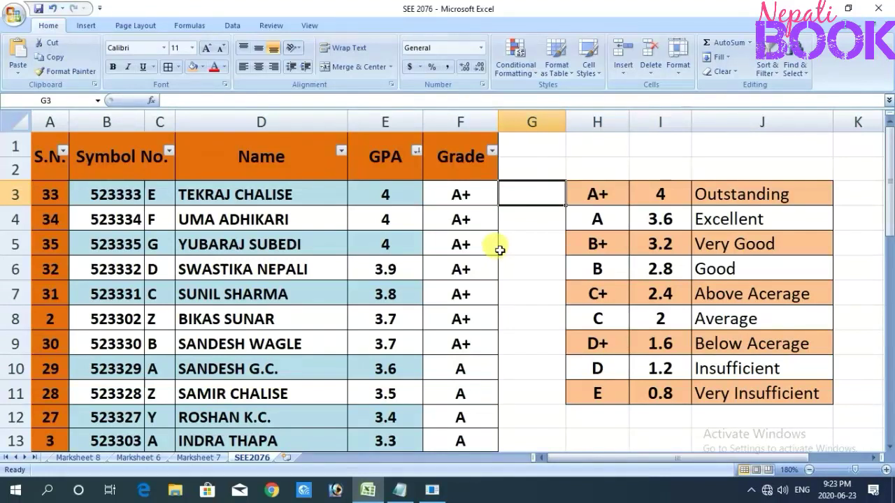
- Fill rank numbers 1 to 35 down G3:G37, starting from 1 and 2
type("1")
key("Return")
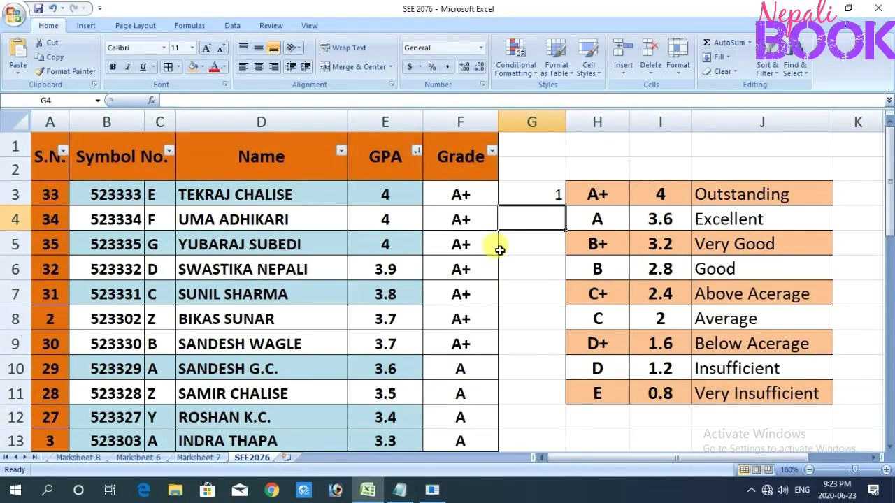
type("2")
key("Return")
key("Up")
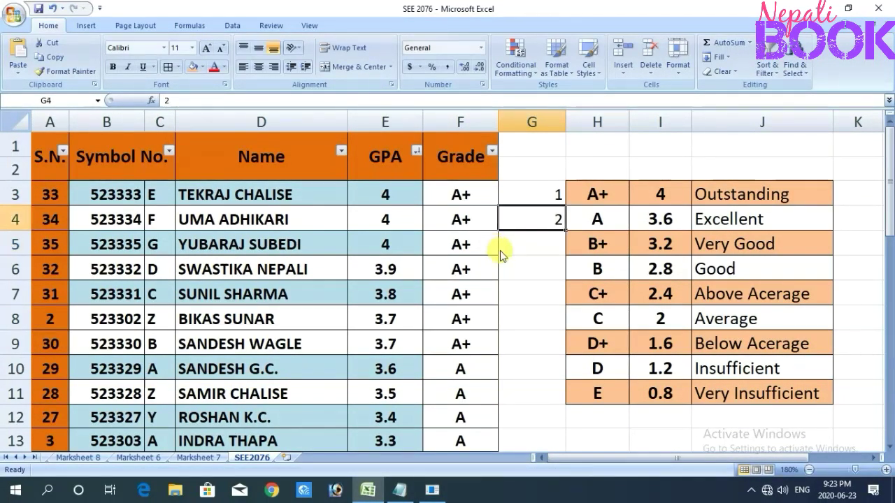
key("Up")
key("shift+Down")
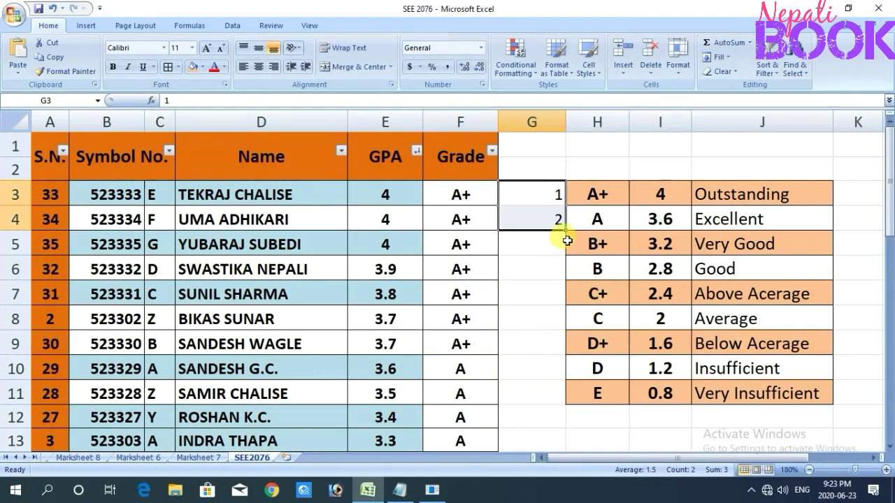
left_click_drag(567, 230, 562, 484)
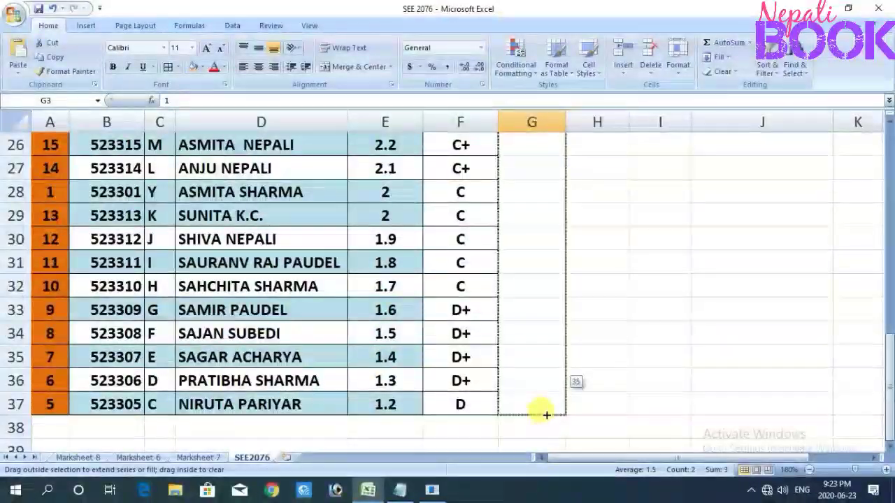
left_click_drag(562, 485, 543, 406)
- Narrow column G to fit the rank numbers
scroll(535, 402, "up", 6)
scroll(530, 399, "up", 3)
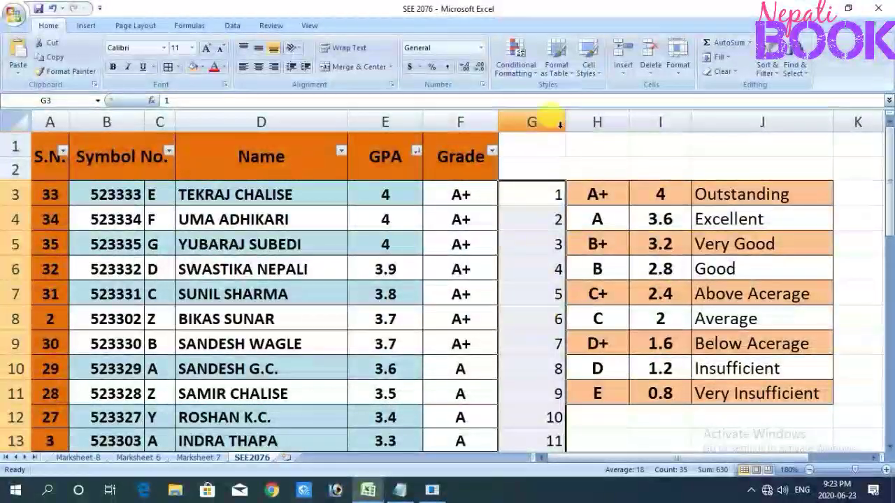
left_click_drag(570, 116, 537, 116)
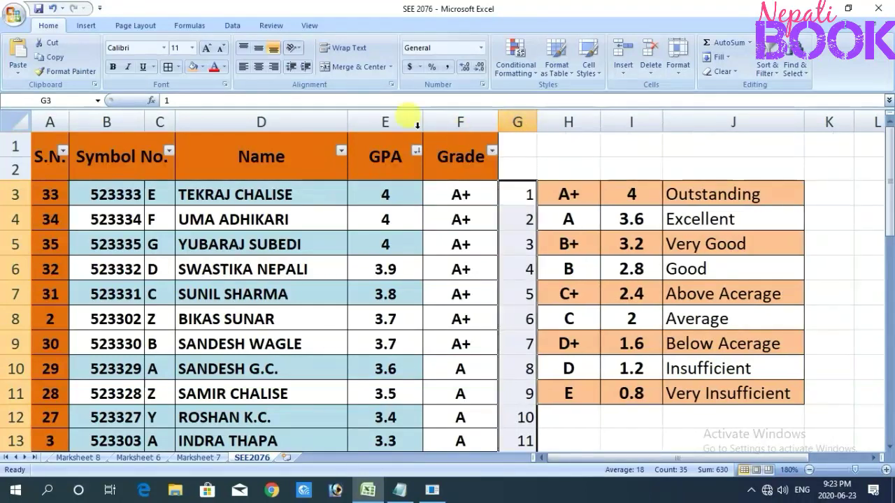
- Centre the rank numbers in G3:G37 and check them against the three 4.0 GPAs
left_click(258, 67)
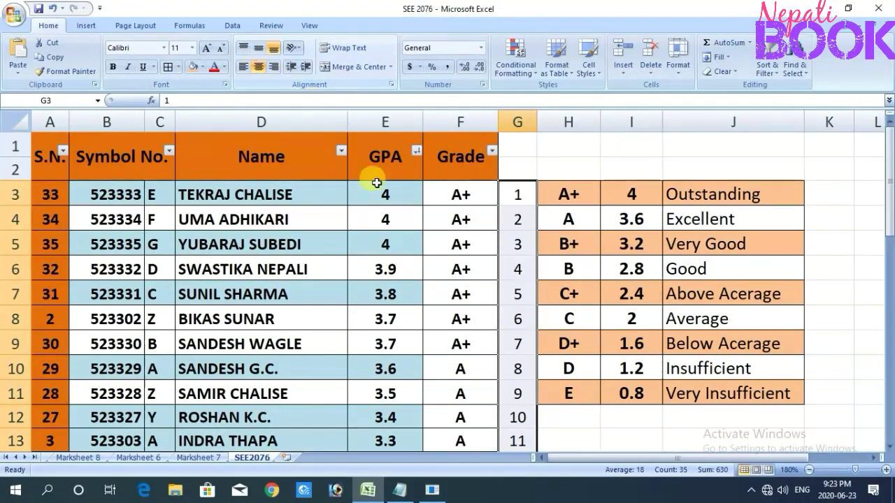
left_click(530, 272)
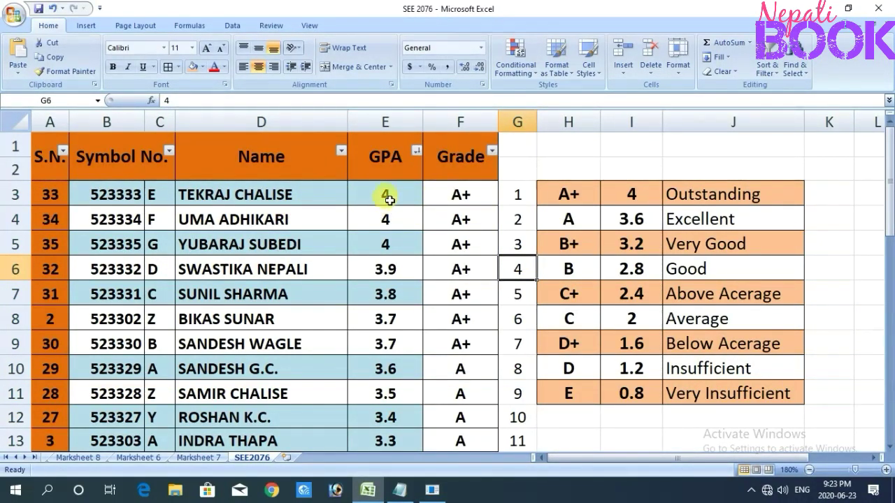
left_click_drag(385, 195, 385, 245)
- Review the sorted GPA column, selecting ranges down to the 3.9 GPA in E6
scroll(394, 267, "down", 1)
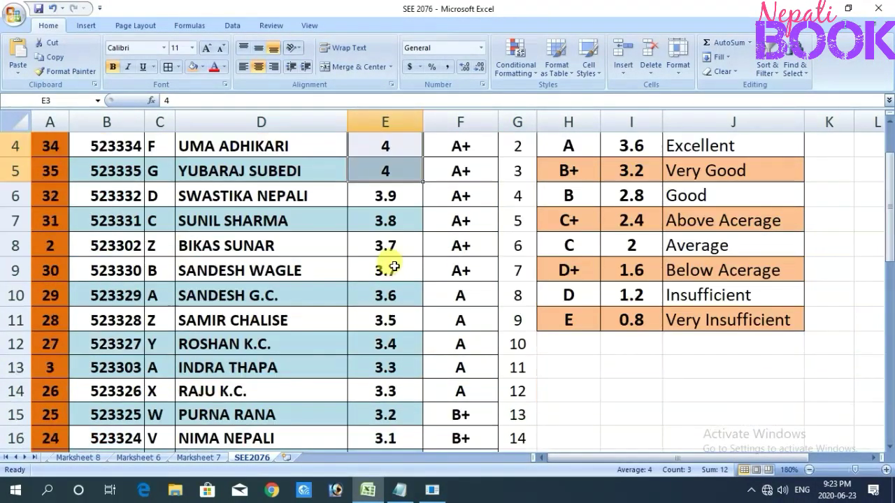
scroll(443, 226, "up", 1)
left_click_drag(460, 195, 456, 344)
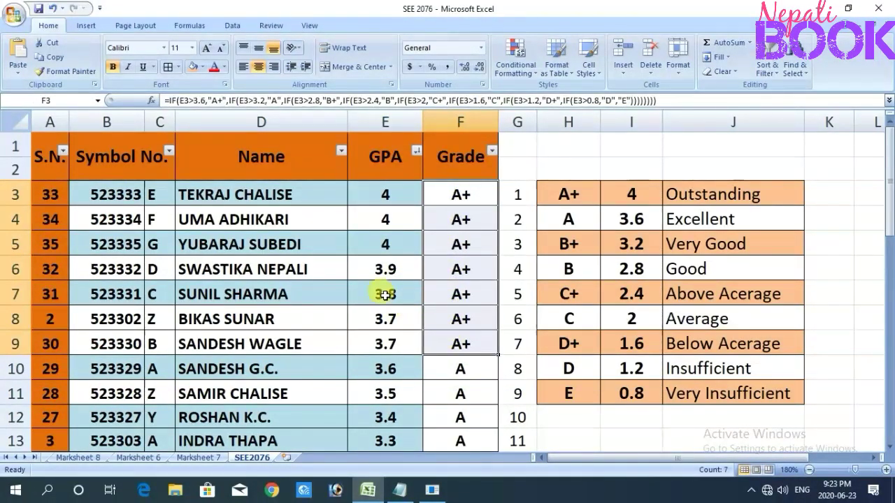
left_click_drag(380, 189, 381, 241)
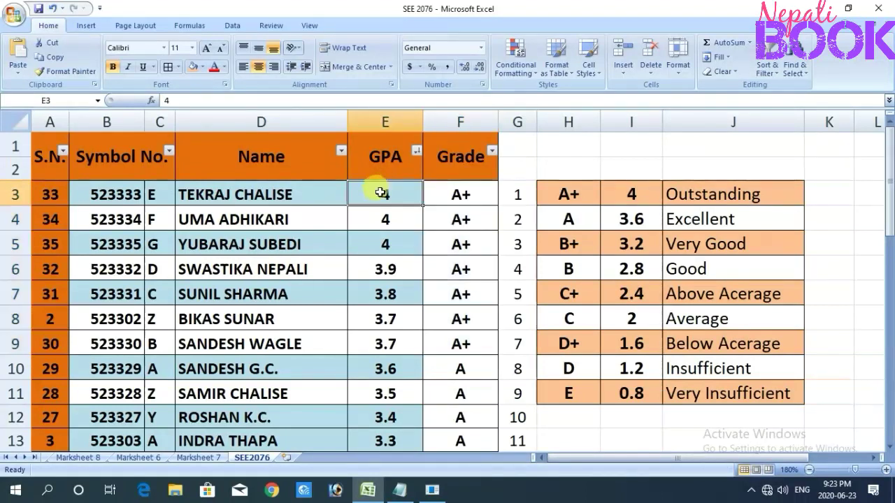
scroll(383, 265, "down", 1)
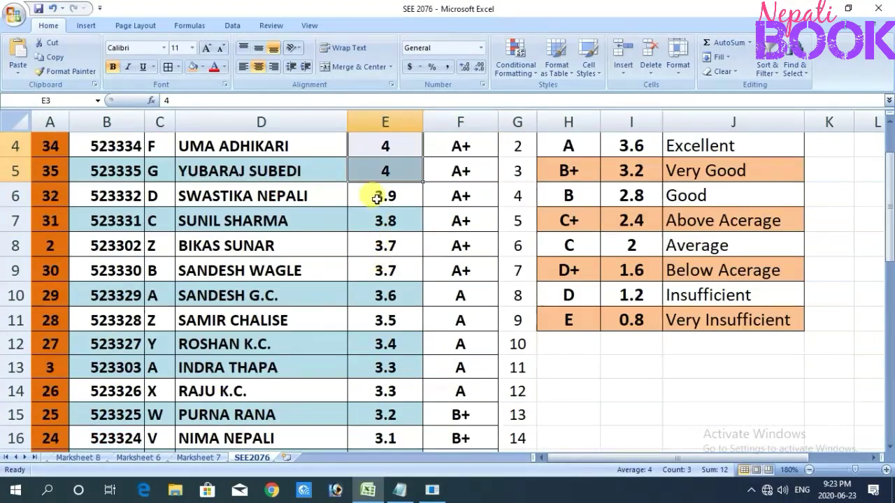
left_click_drag(384, 195, 383, 270)
scroll(375, 311, "down", 2)
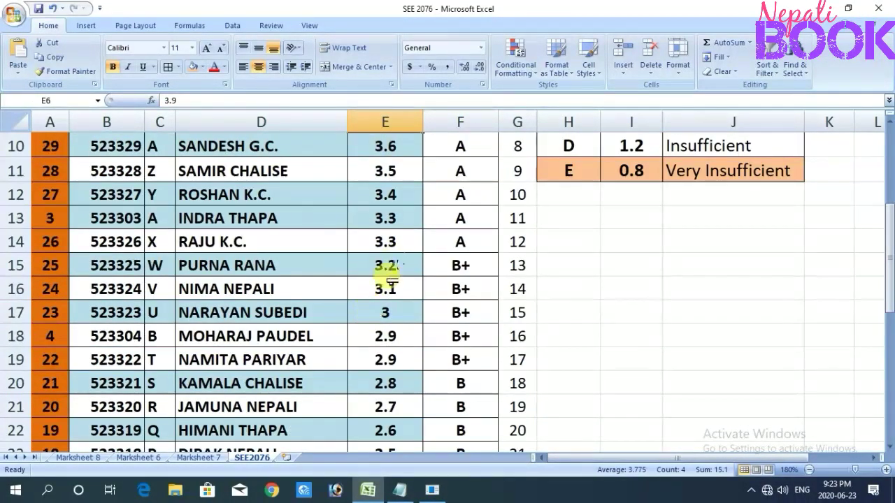
scroll(389, 279, "up", 3)
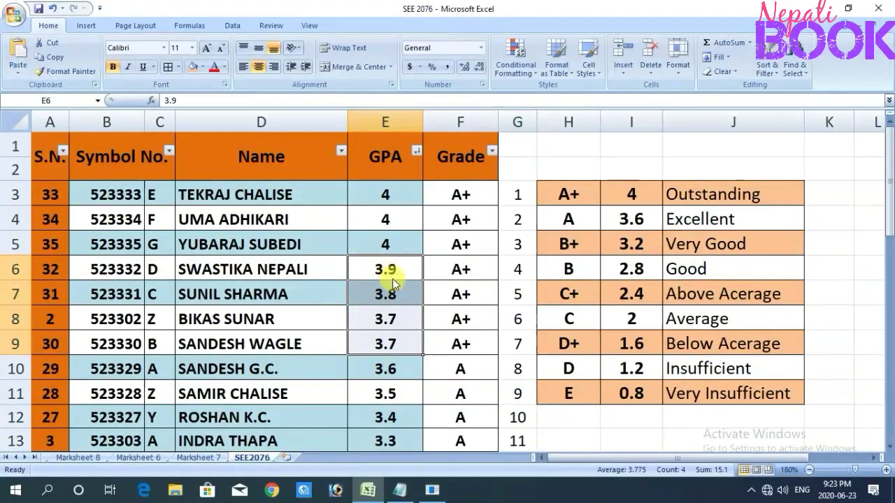
left_click(394, 280)
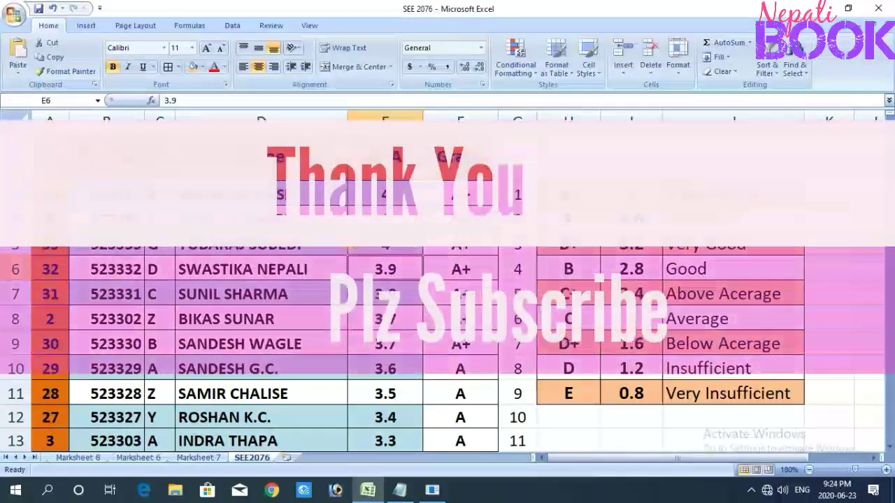
left_click_drag(105, 244, 473, 342)
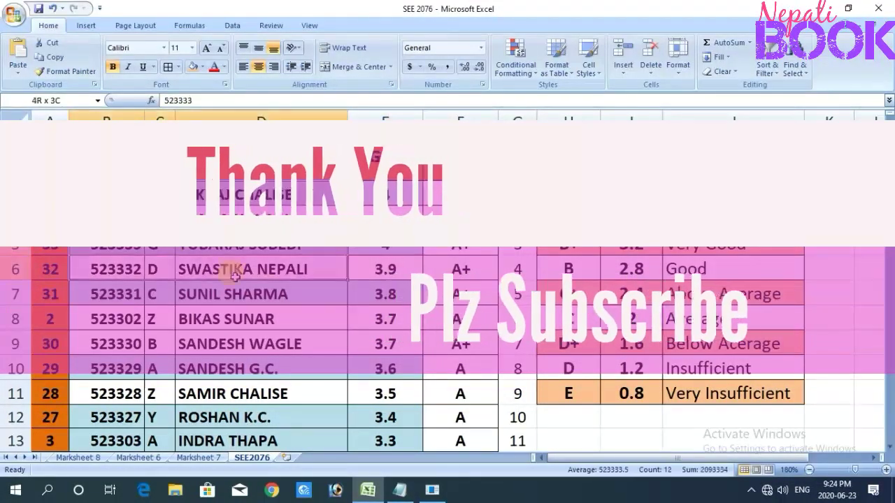